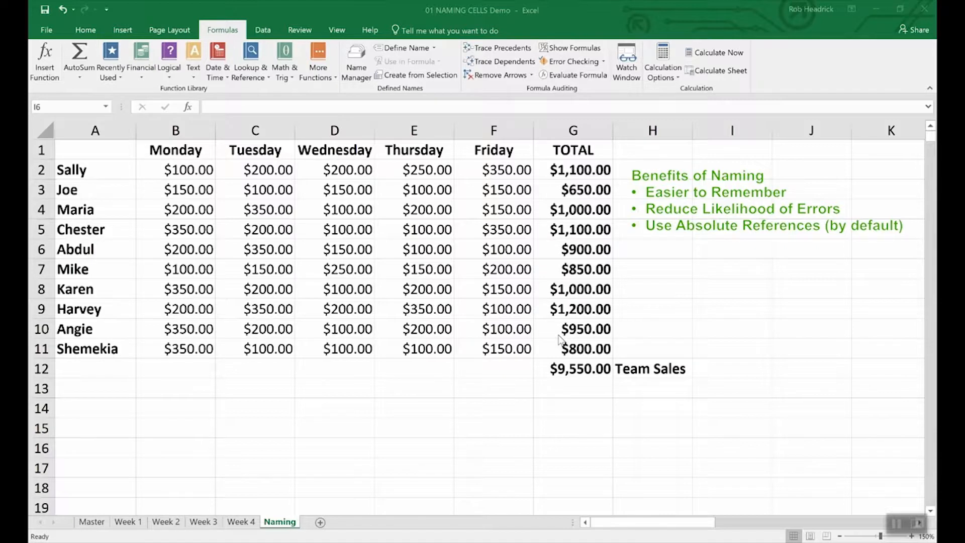
# Name cell G12, the $9,550.00 team total, Team_Sales using Define Name.
pyautogui.click(583, 369)
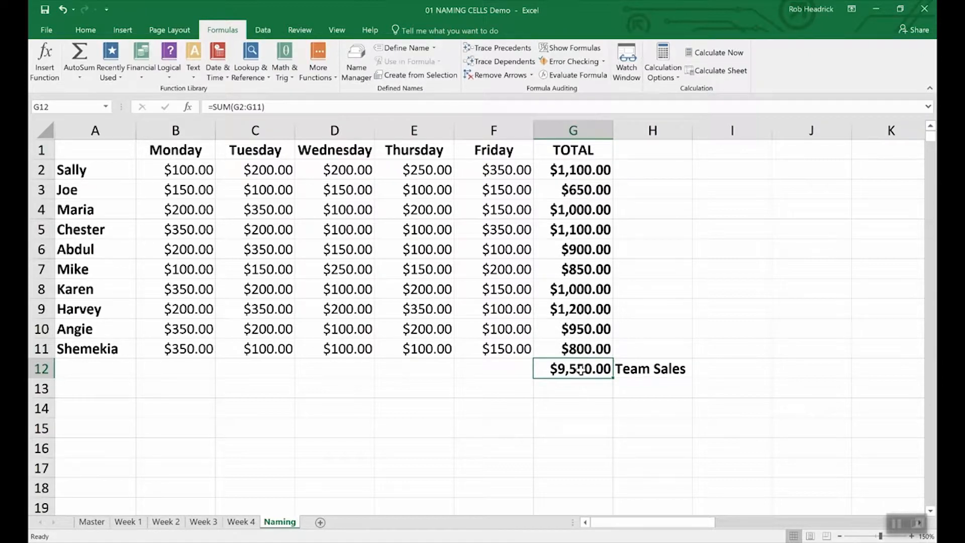
pyautogui.rightClick(581, 369)
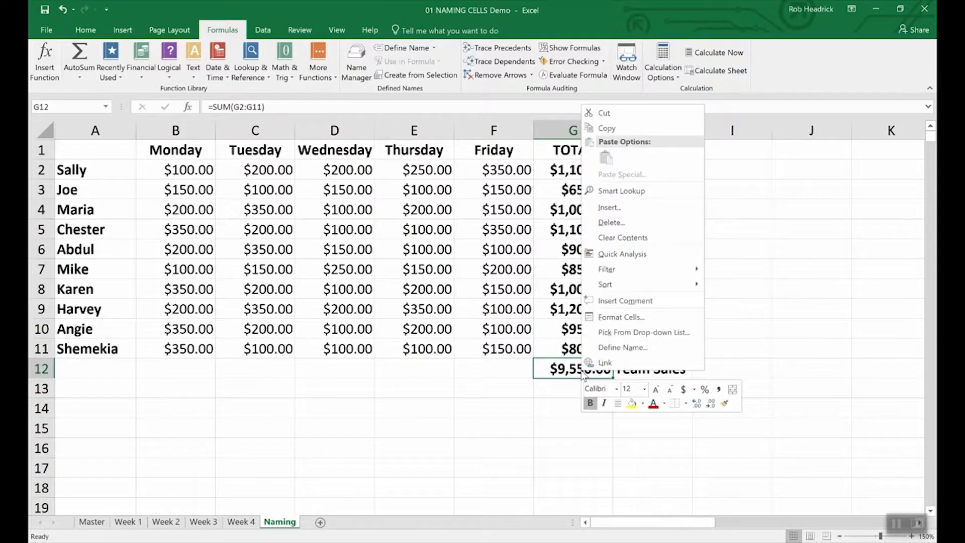
pyautogui.click(605, 348)
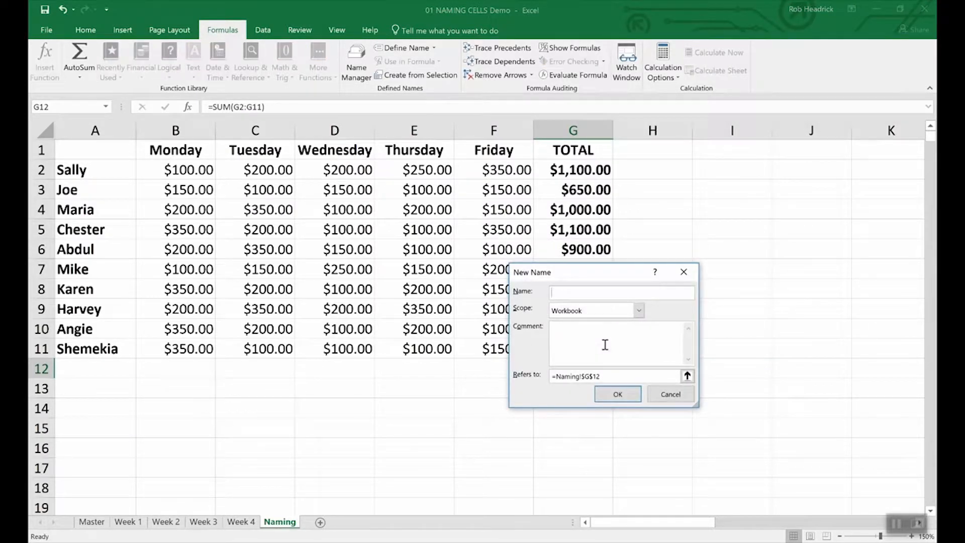
pyautogui.write('Team_Sales')
pyautogui.click(631, 395)
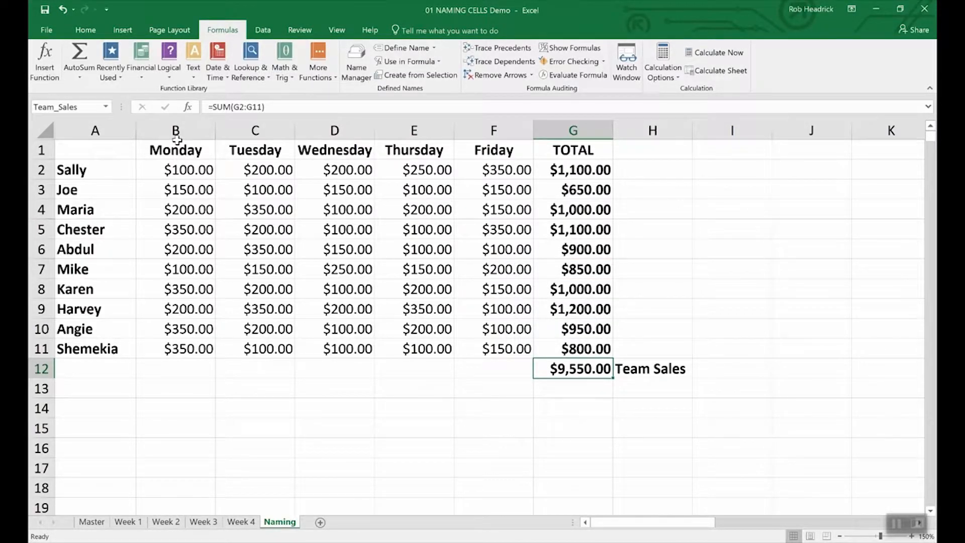
pyautogui.click(84, 107)
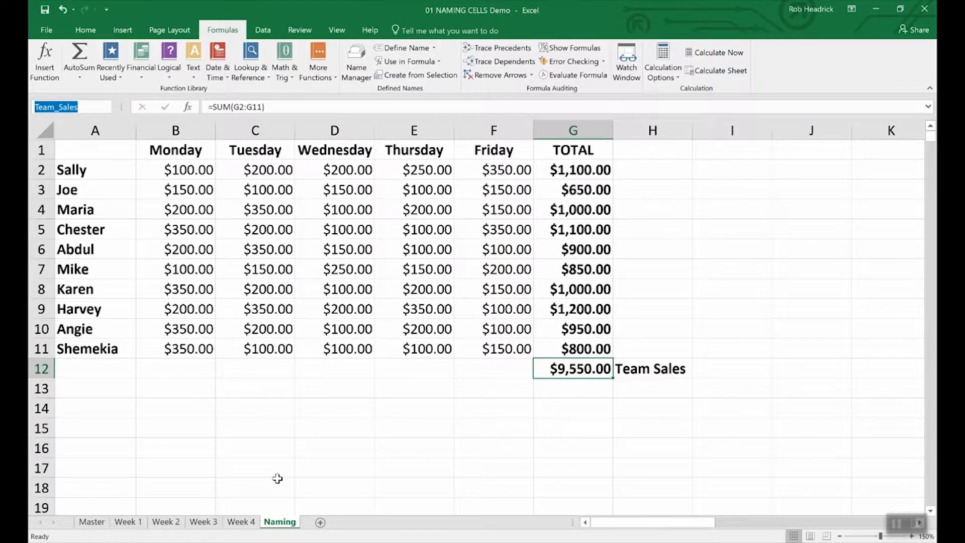
# Select the rep totals G2:G11 and name them Rep_Sales in the Name Box.
pyautogui.click(585, 168)
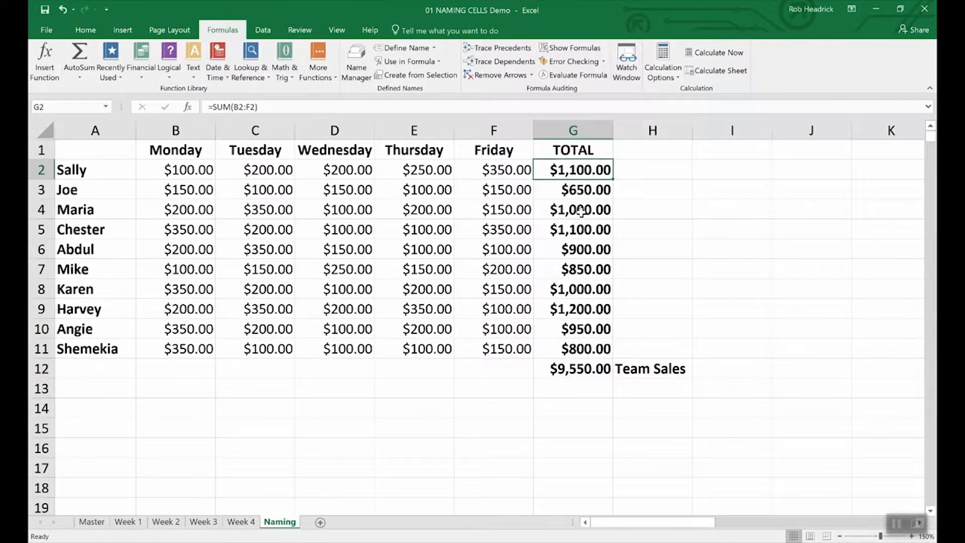
pyautogui.click(644, 211)
pyautogui.moveTo(564, 171); pyautogui.dragTo(555, 346)
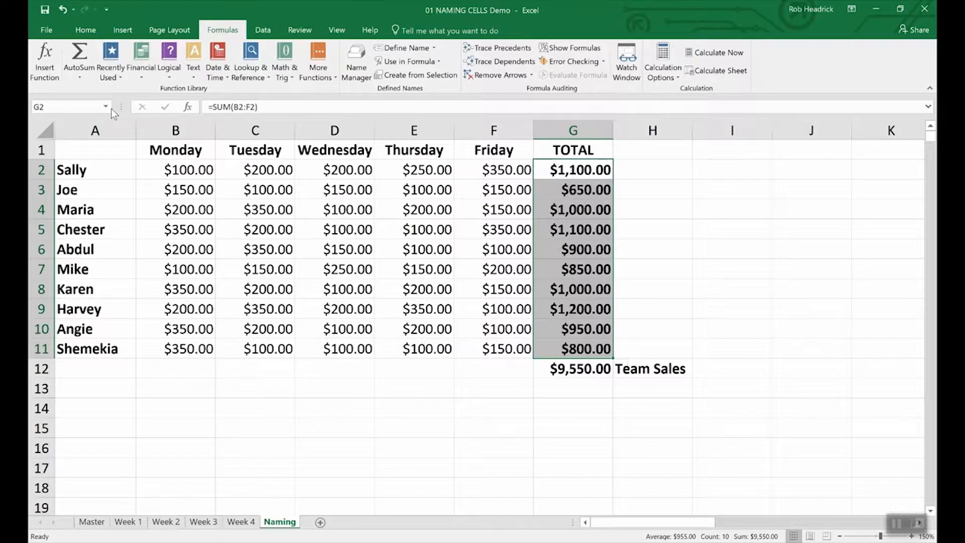
pyautogui.click(74, 106)
pyautogui.write('Rep_Sales')
pyautogui.press('Return')
pyautogui.click(570, 390)
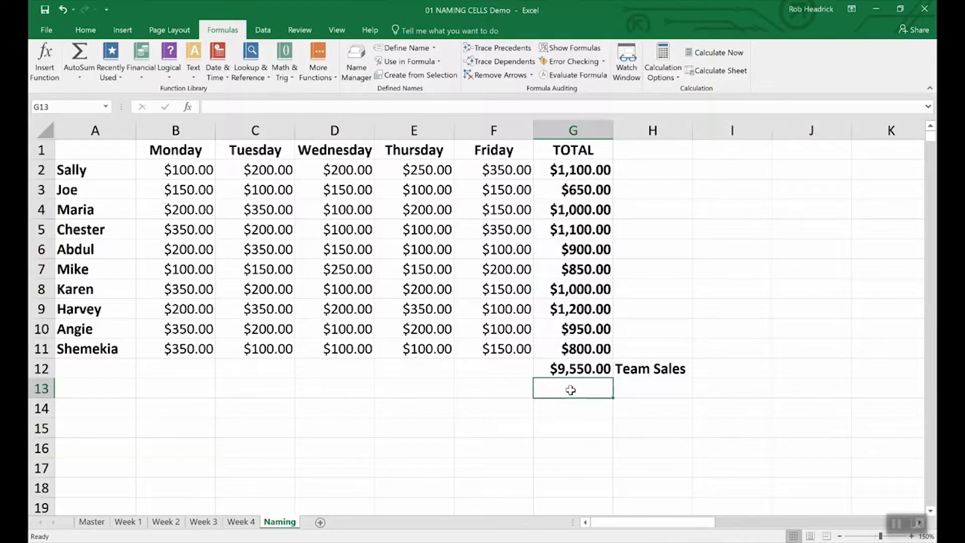
# Enter =SUM(Rep_Sales) in G13, giving $9,550.00.
pyautogui.write('=')
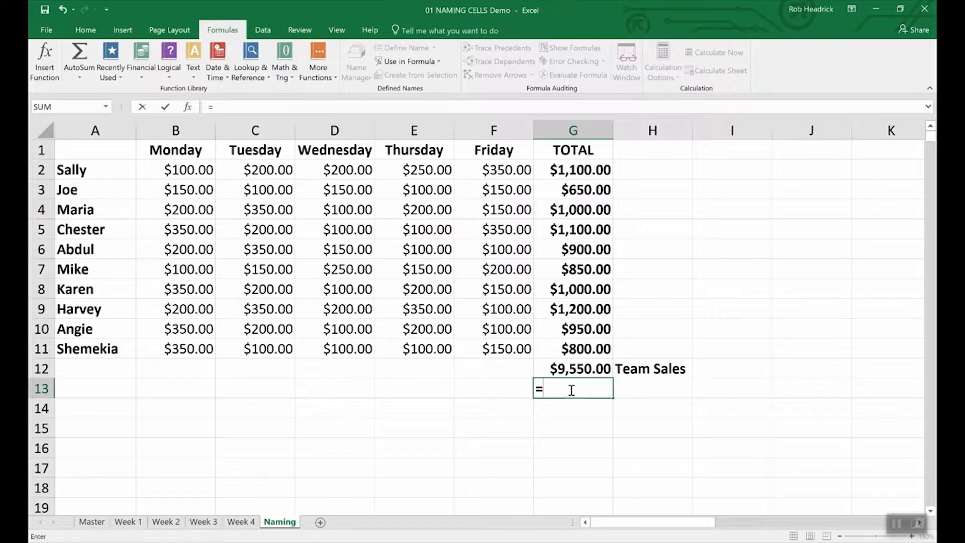
pyautogui.write('(Sum')
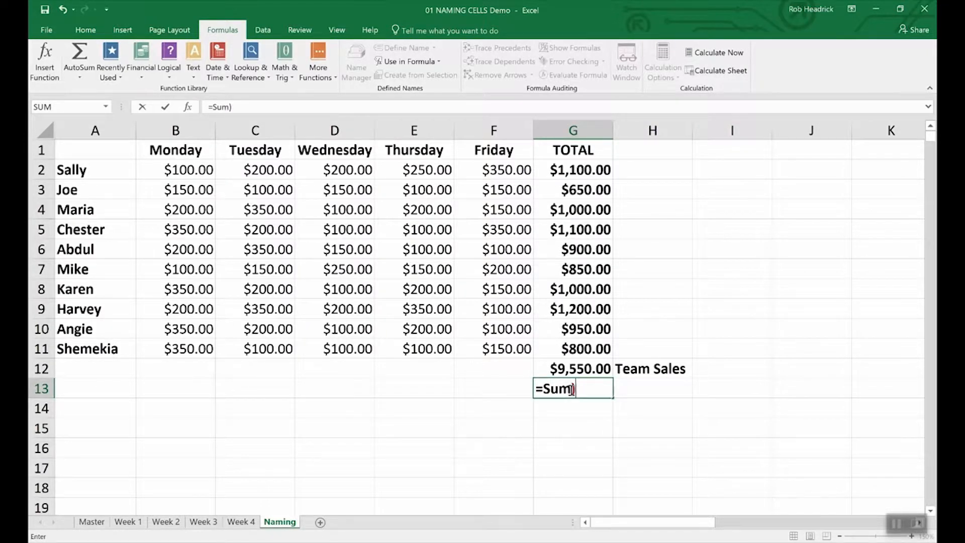
pyautogui.press('Delete')
pyautogui.write('(R')
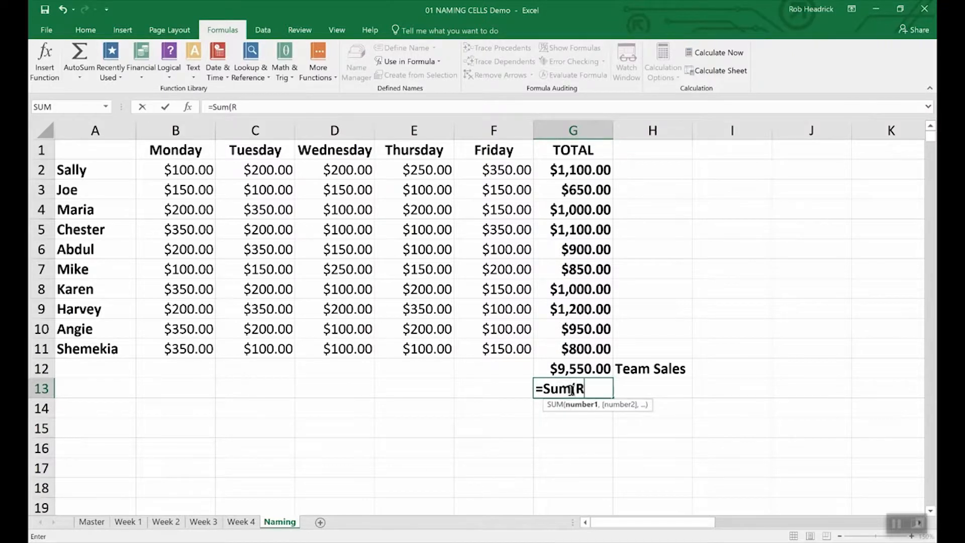
pyautogui.write('ep')
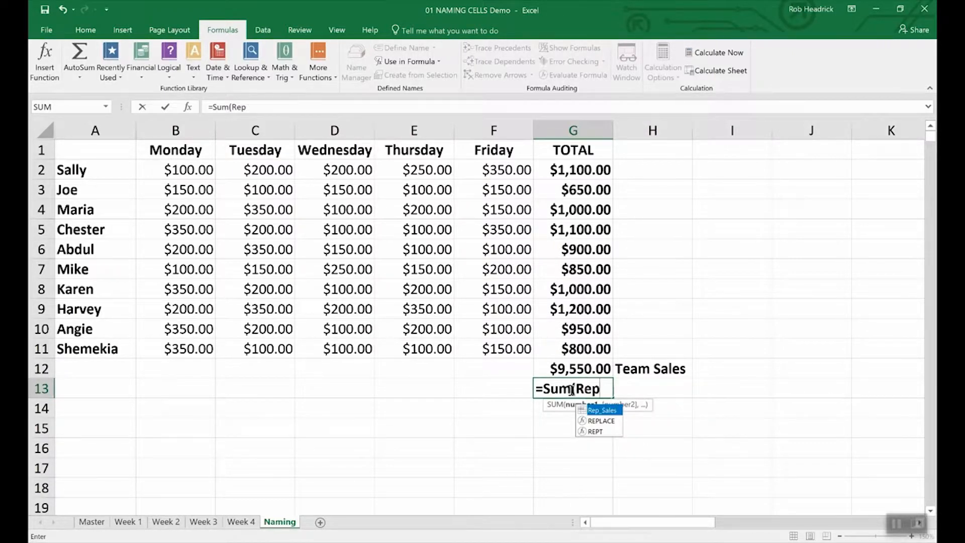
pyautogui.doubleClick(602, 411)
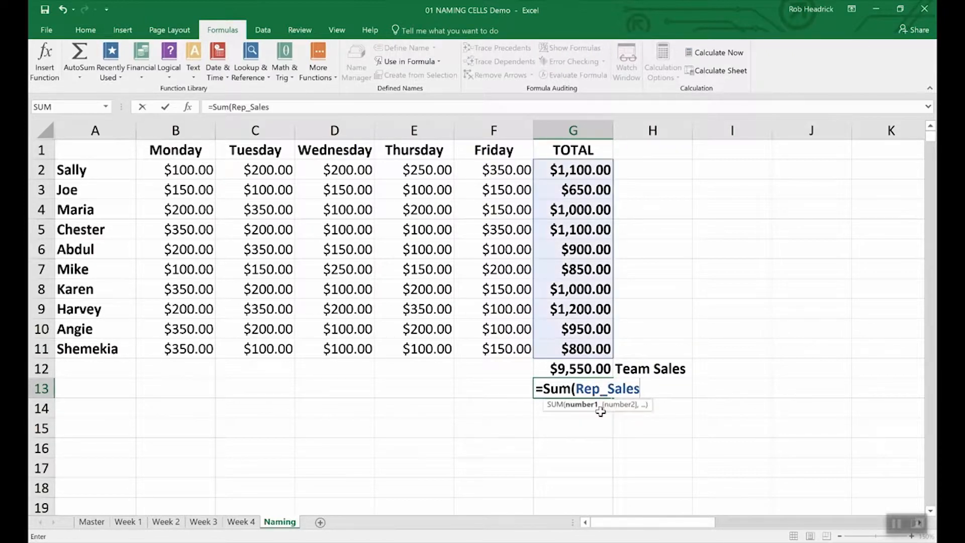
pyautogui.press('Return')
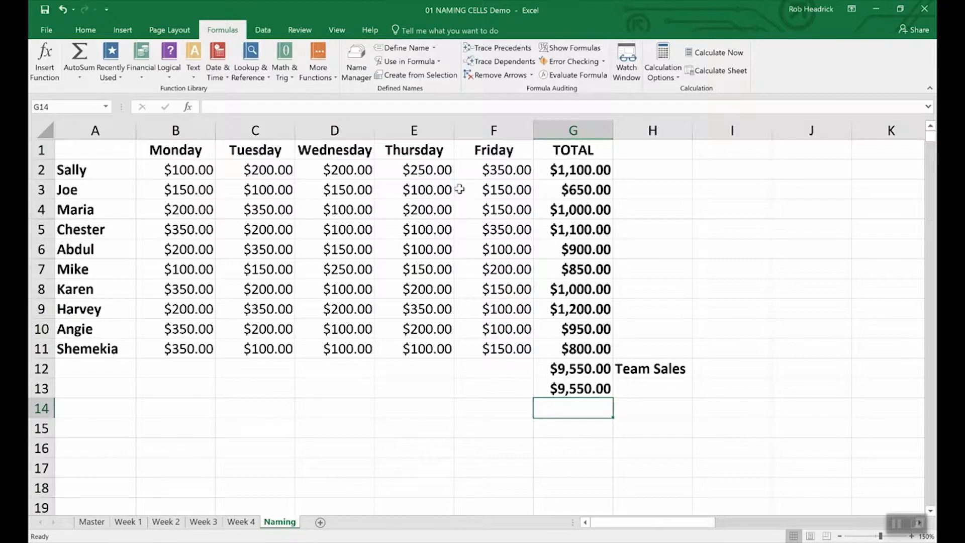
# Open the Name Manager to review the workbook's defined names.
pyautogui.click(357, 54)
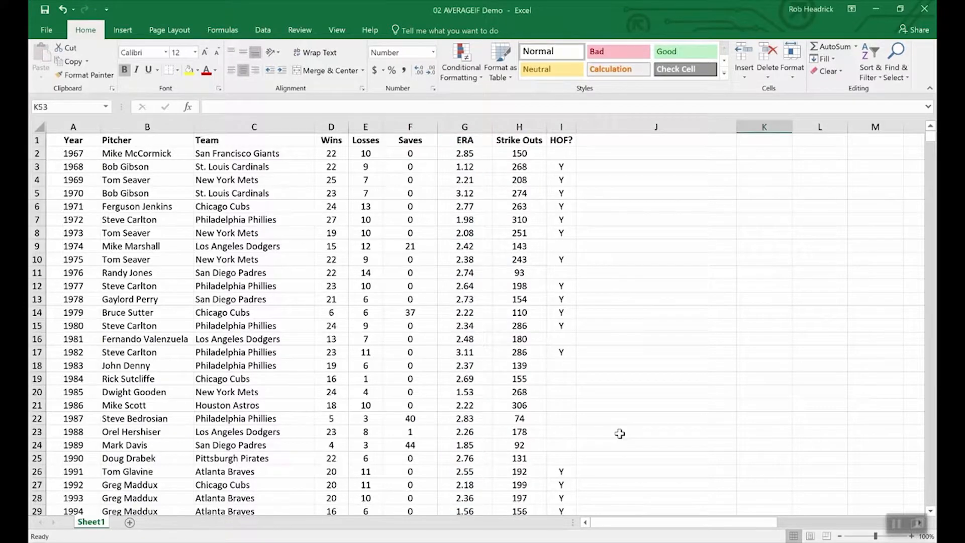
# Enter =AVERAGEIF(wins,">19",era) in K53 to average ERA for pitchers over 19 wins.
pyautogui.scroll(-20, 620, 433)
pyautogui.scroll(12, 620, 434)
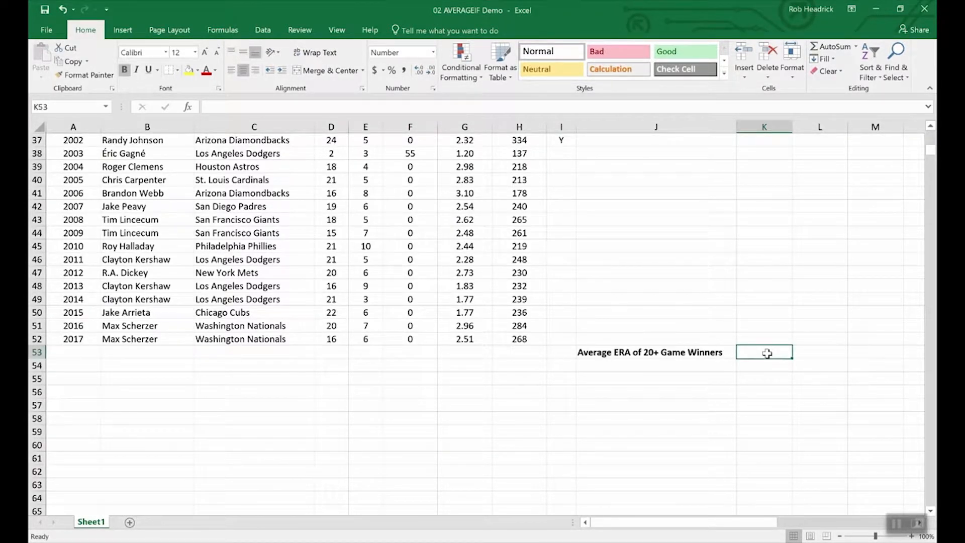
pyautogui.write('=averageif')
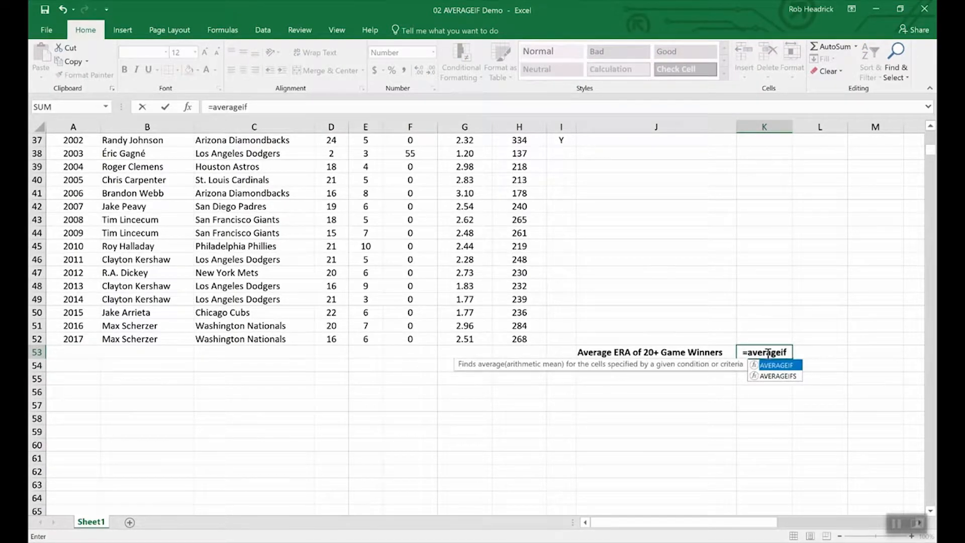
pyautogui.write('(')
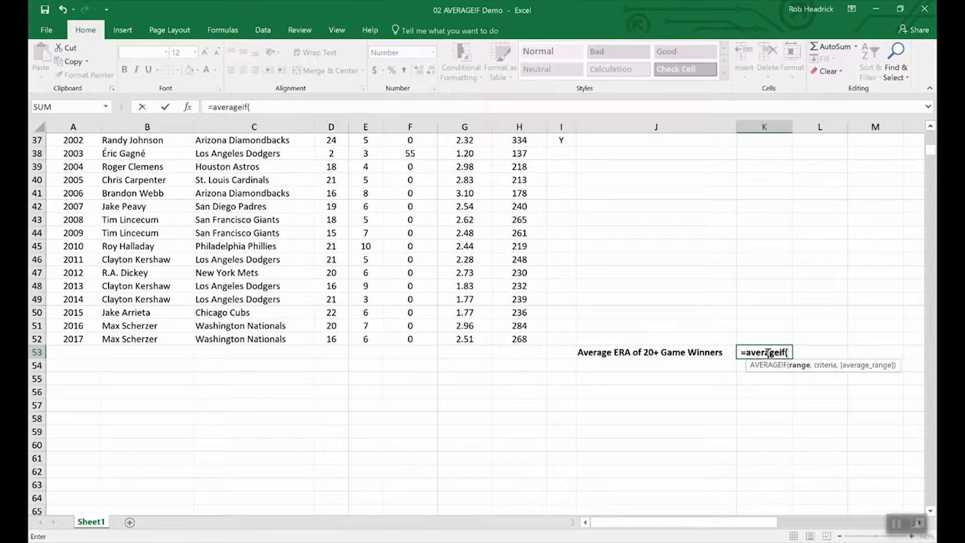
pyautogui.write('wins,')
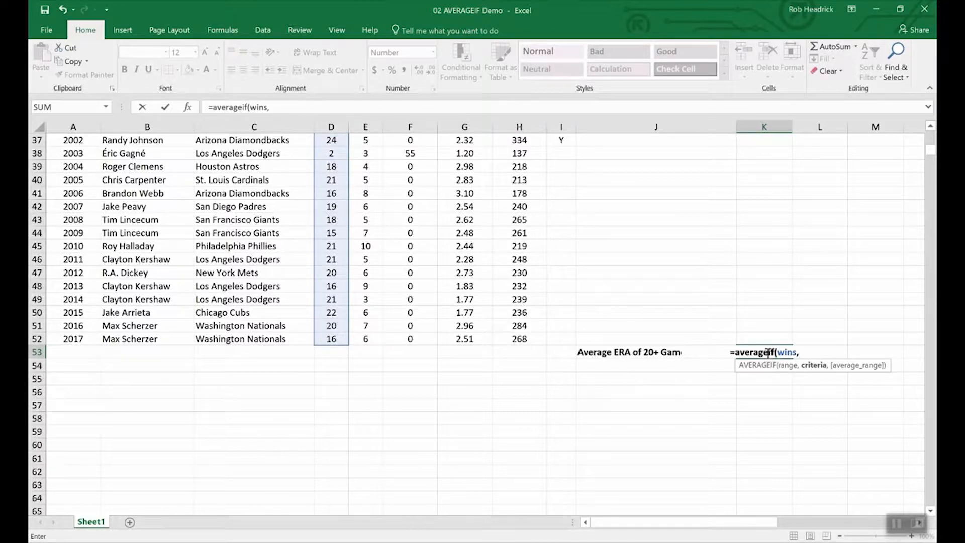
pyautogui.write('">')
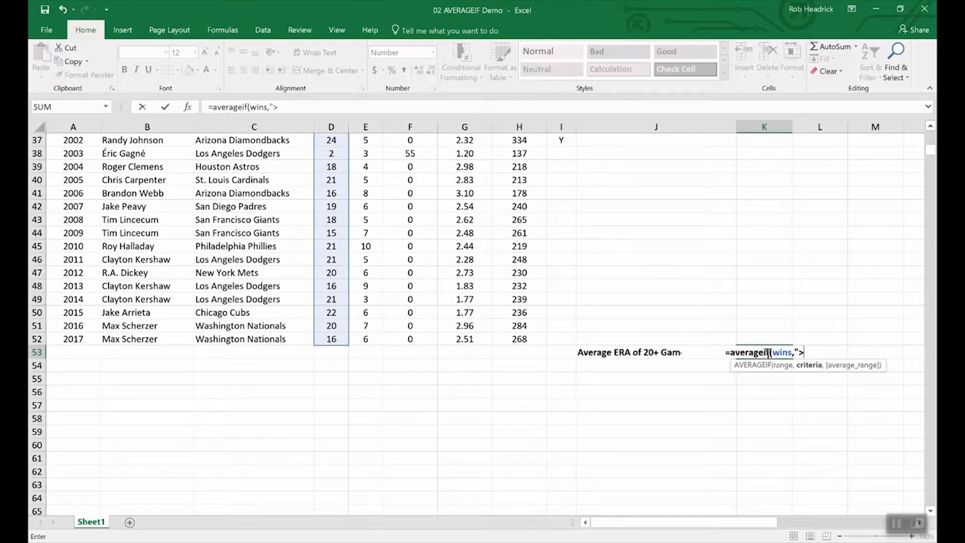
pyautogui.write('19",')
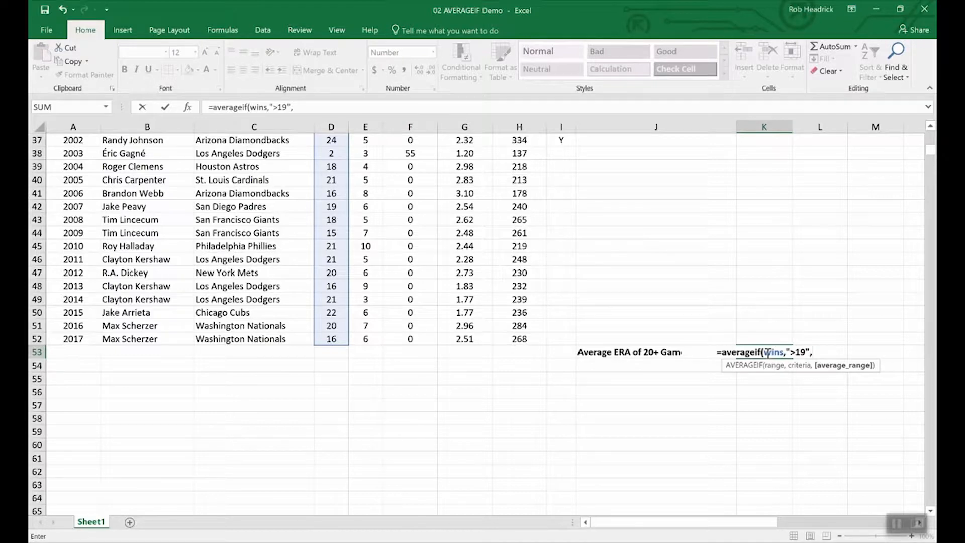
pyautogui.write('era')
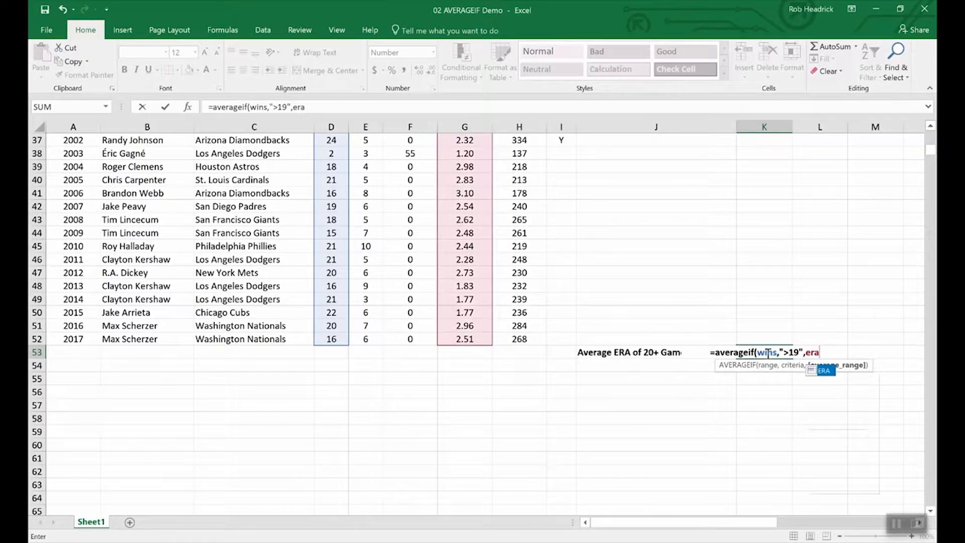
pyautogui.press('Return')
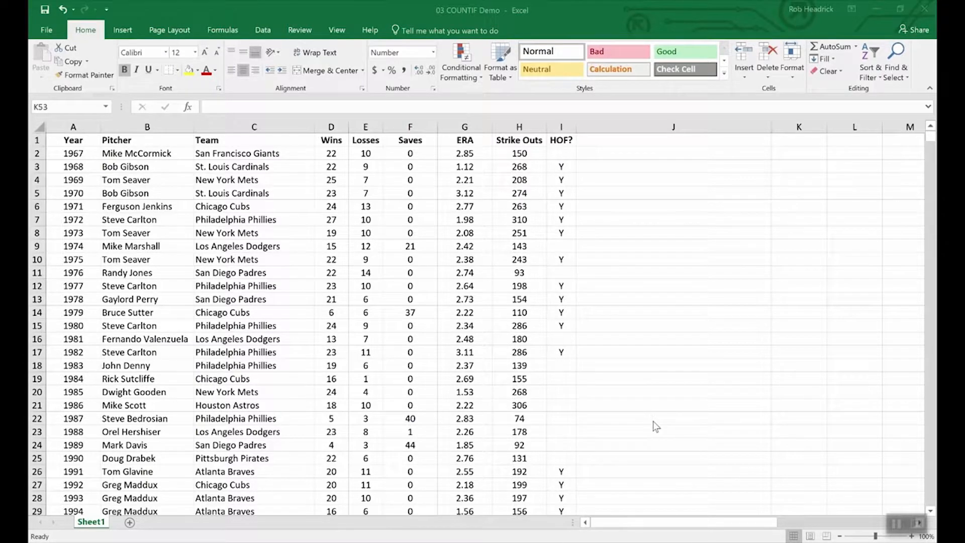
# Enter =COUNTIF(team,"Philadelphia Phillies") in K53, returning 7.
pyautogui.scroll(-16, 653, 420)
pyautogui.scroll(4, 686, 394)
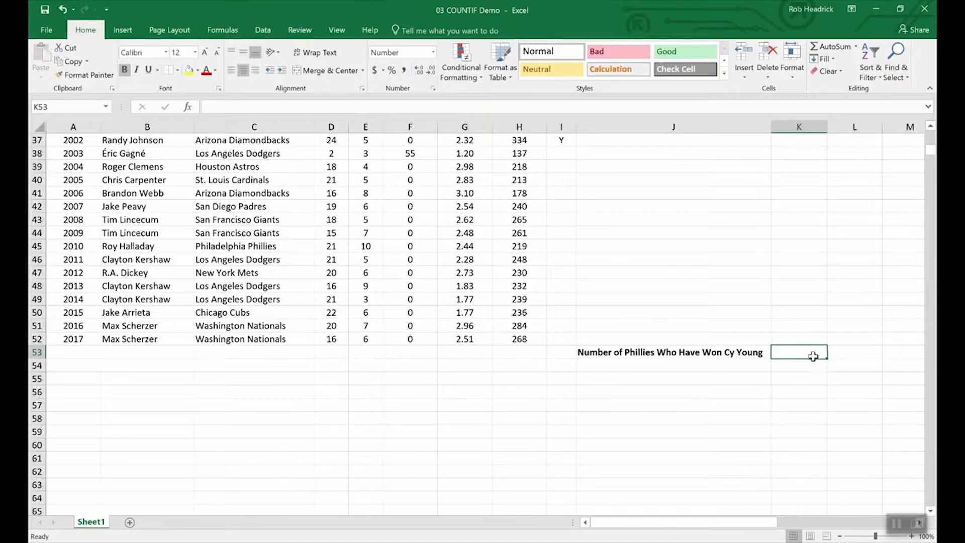
pyautogui.write('=')
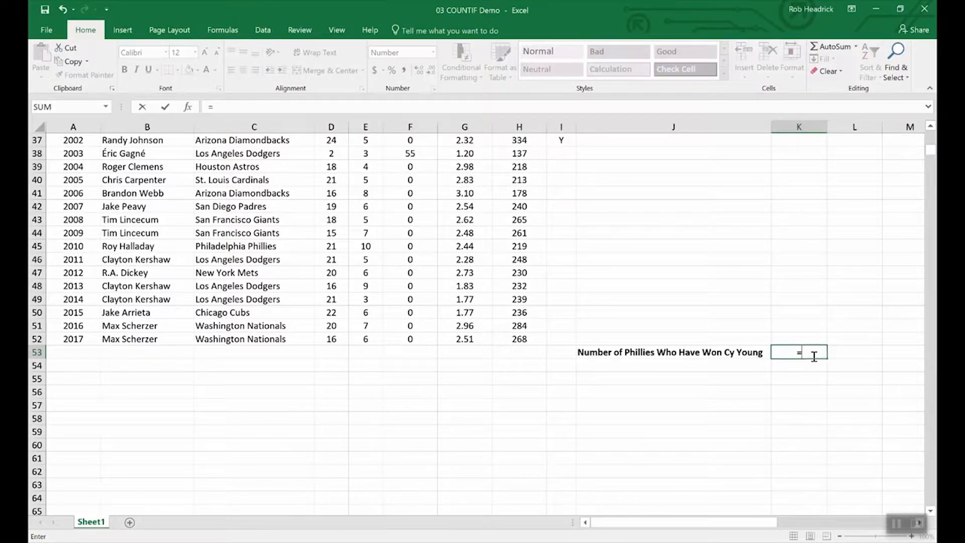
pyautogui.write('COUNTIF')
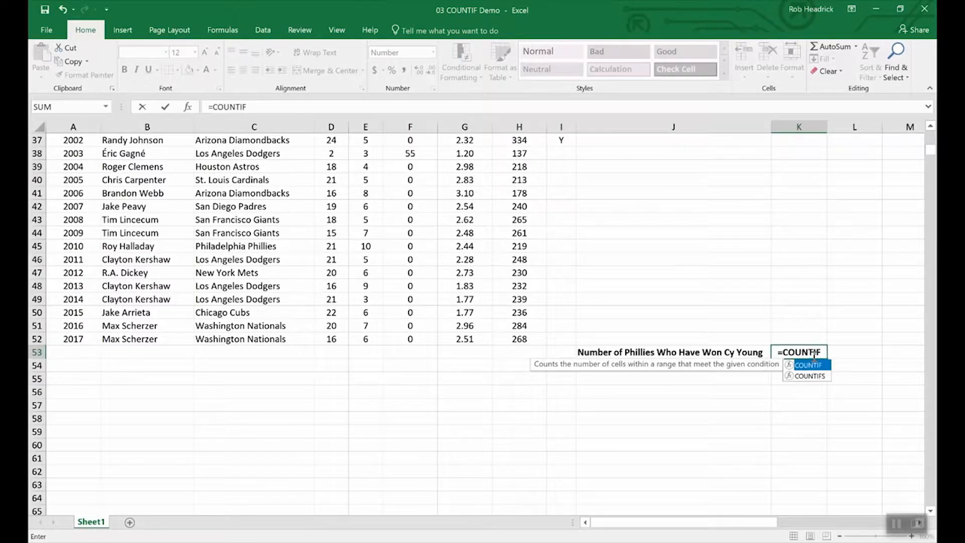
pyautogui.write('(')
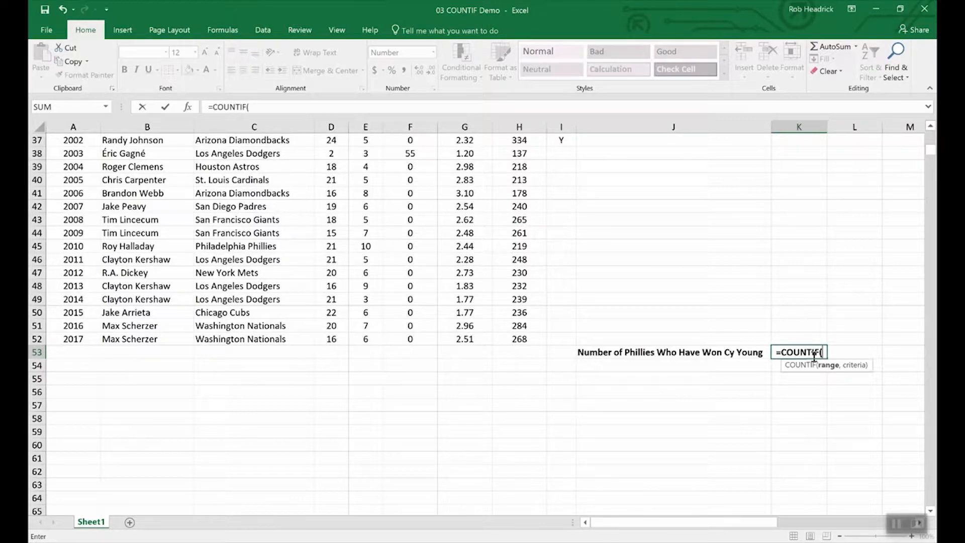
pyautogui.write('team')
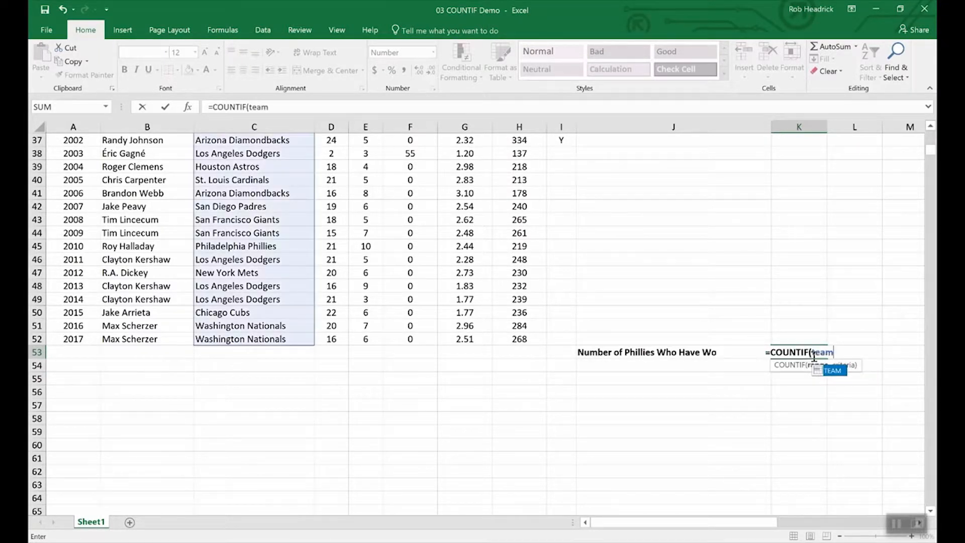
pyautogui.write(',')
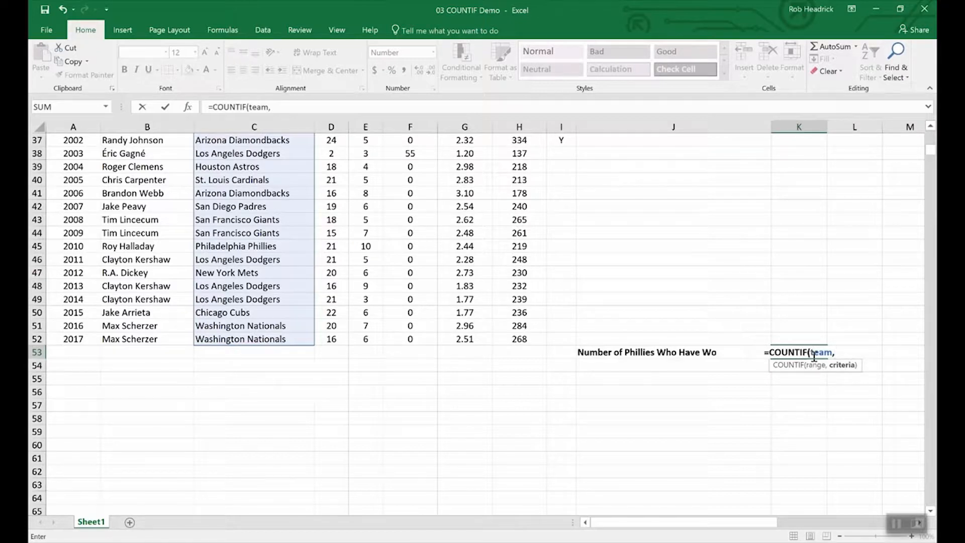
pyautogui.write('"')
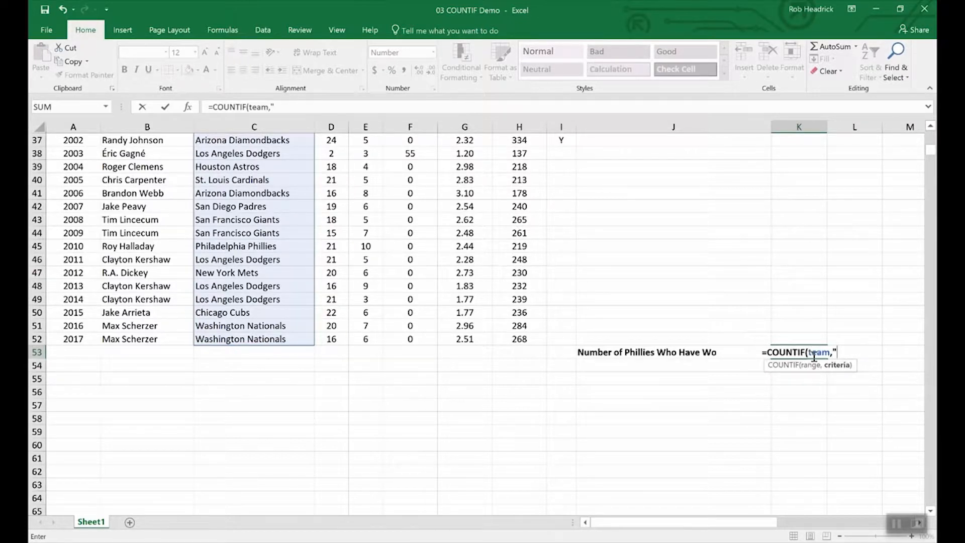
pyautogui.write('Phill')
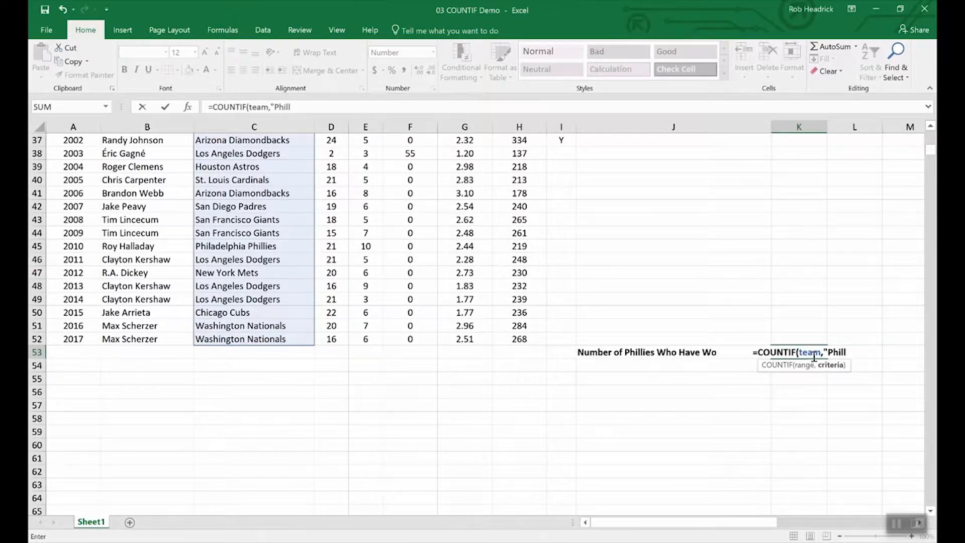
pyautogui.press('BackSpace')
pyautogui.write('adelp')
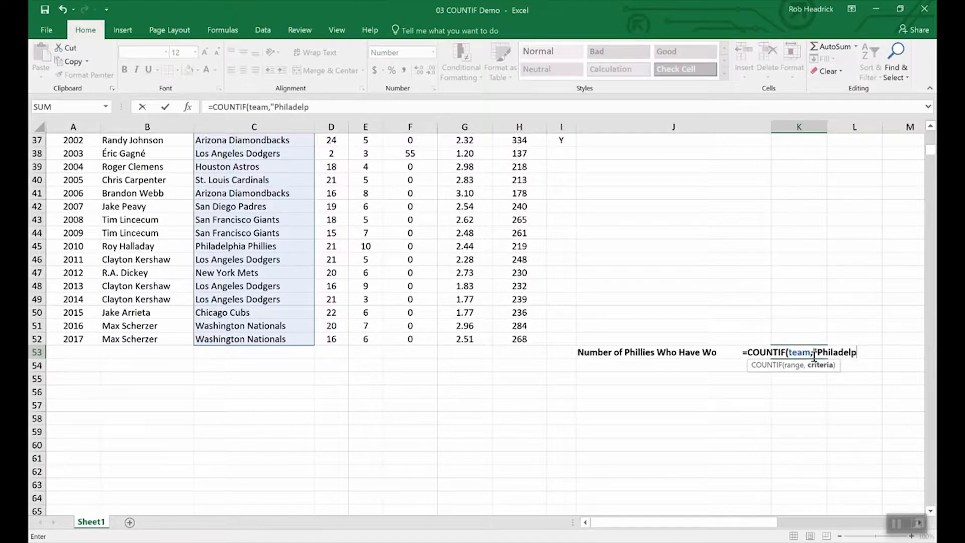
pyautogui.write('hia P')
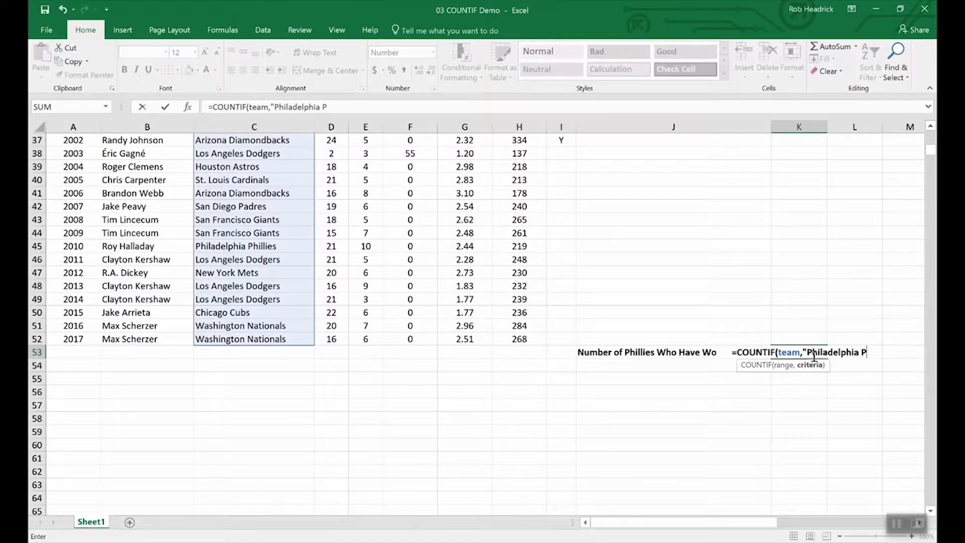
pyautogui.write('hill')
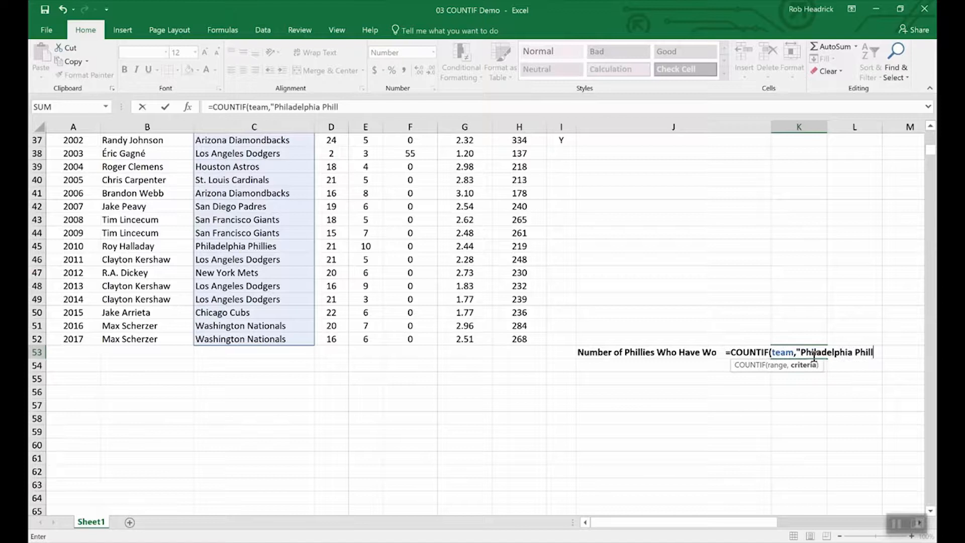
pyautogui.write('ies')
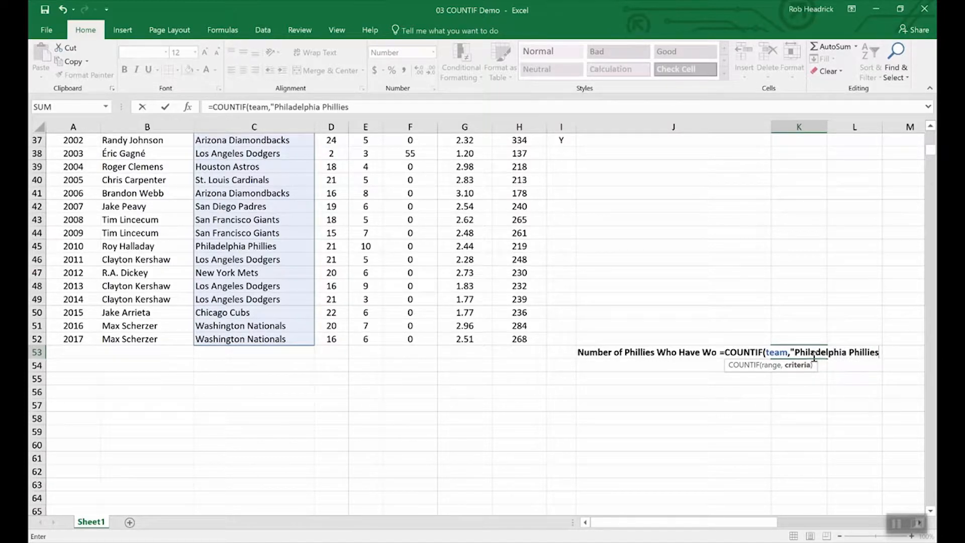
pyautogui.write('"')
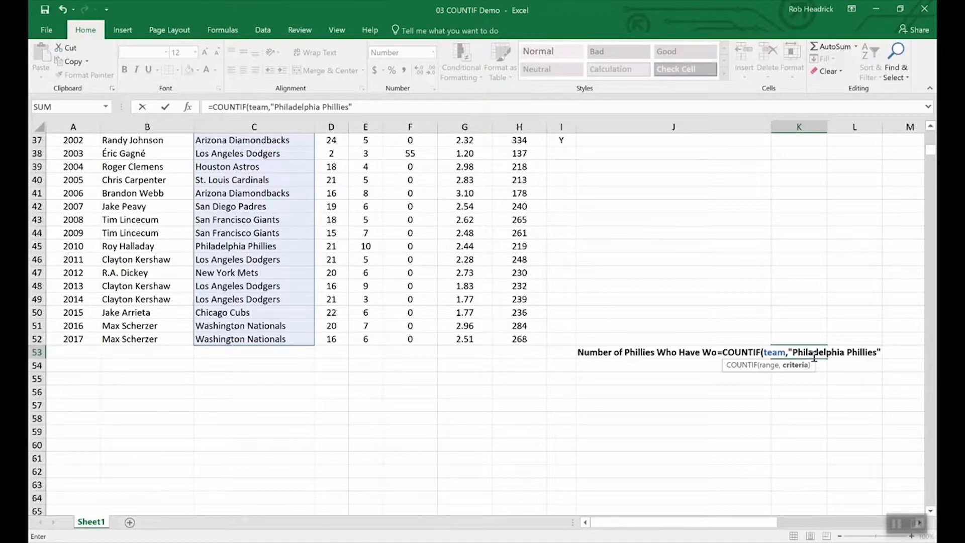
pyautogui.press('Return')
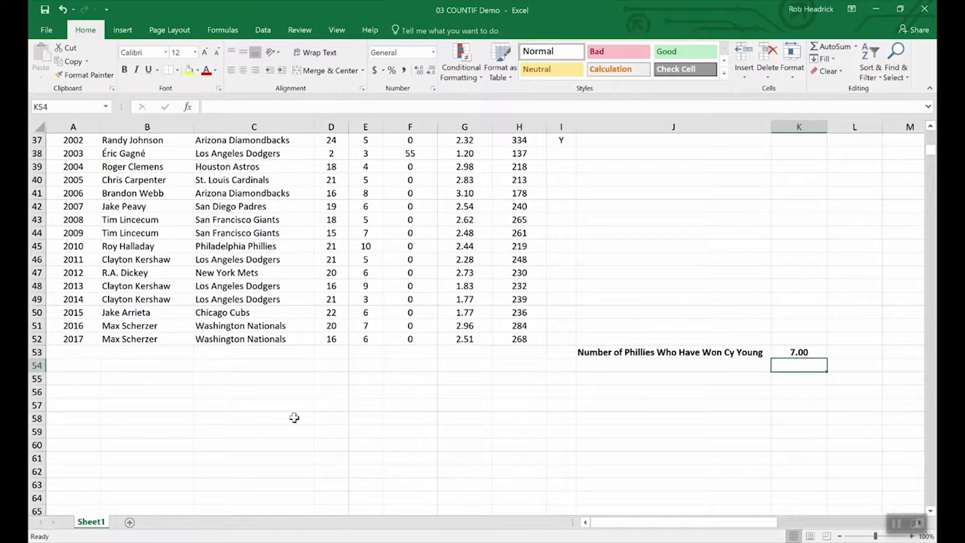
# Scroll up and down through the COUNTIF pitcher data.
pyautogui.scroll(8, 269, 422)
pyautogui.scroll(4, 268, 422)
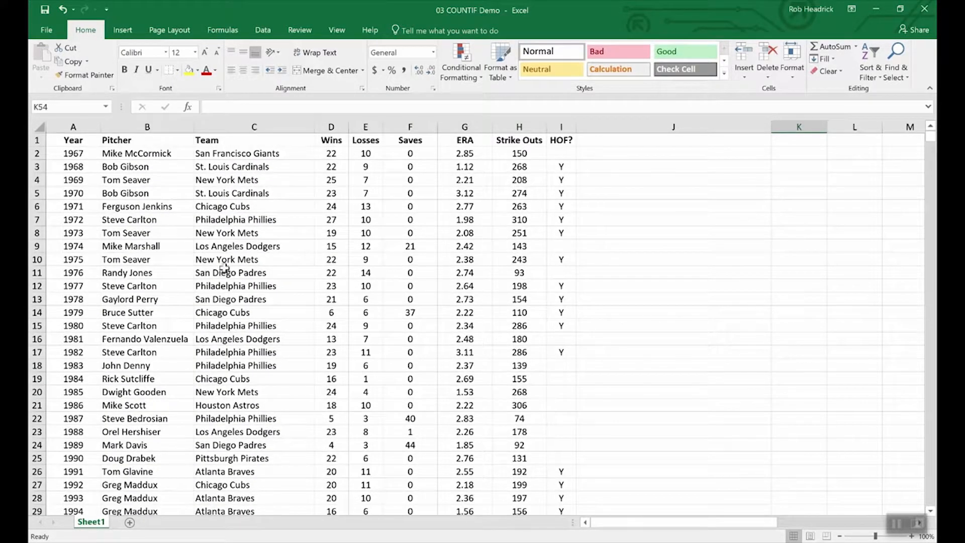
pyautogui.scroll(-4, 252, 284)
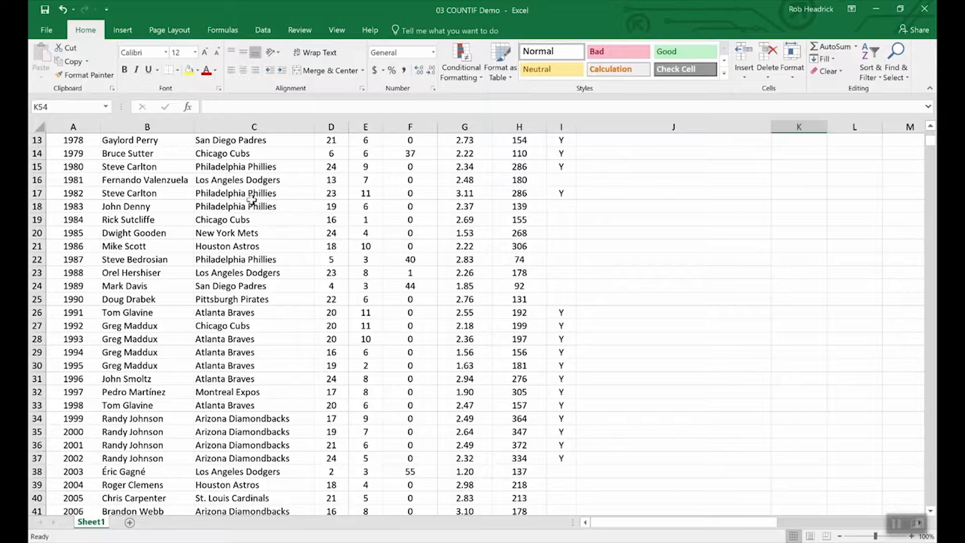
pyautogui.scroll(-4, 274, 334)
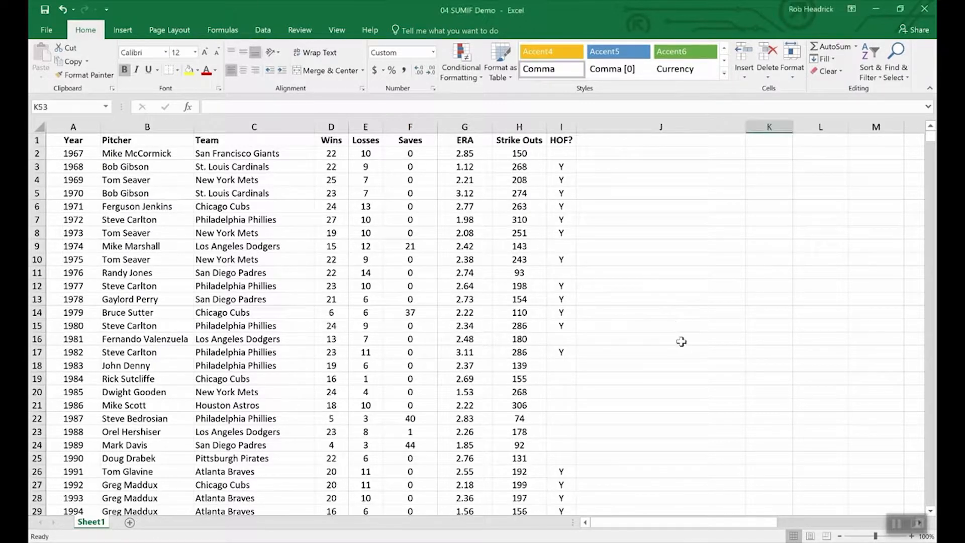
# Enter =SUMIF(hof,"Y",Strike_Outs) in K53, totalling 5,931 Hall of Fame strikeouts.
pyautogui.scroll(-16, 681, 343)
pyautogui.scroll(8, 681, 342)
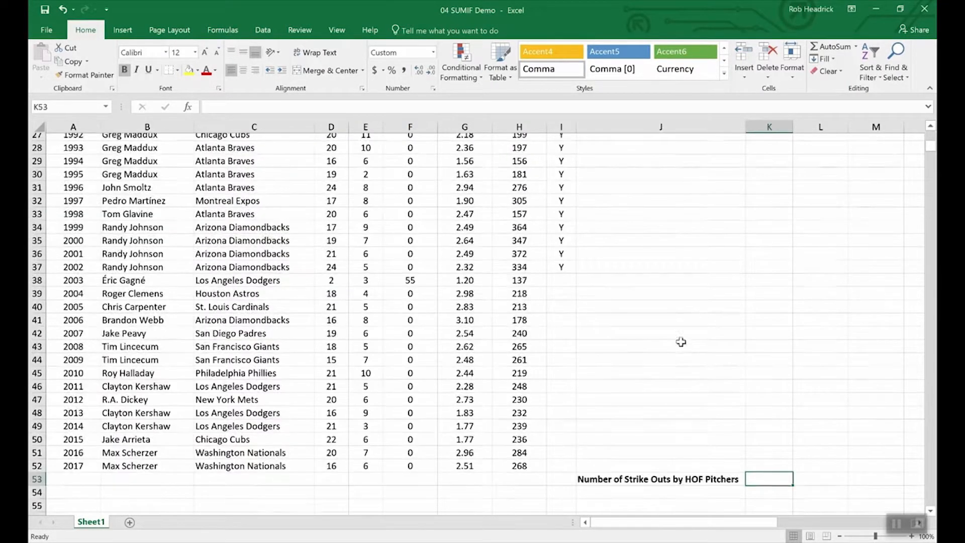
pyautogui.scroll(-4, 754, 465)
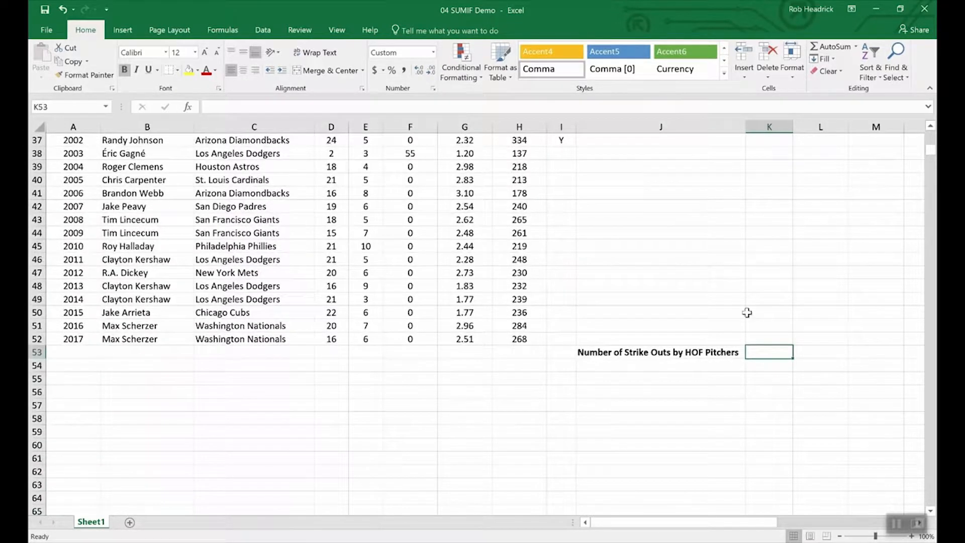
pyautogui.write('=')
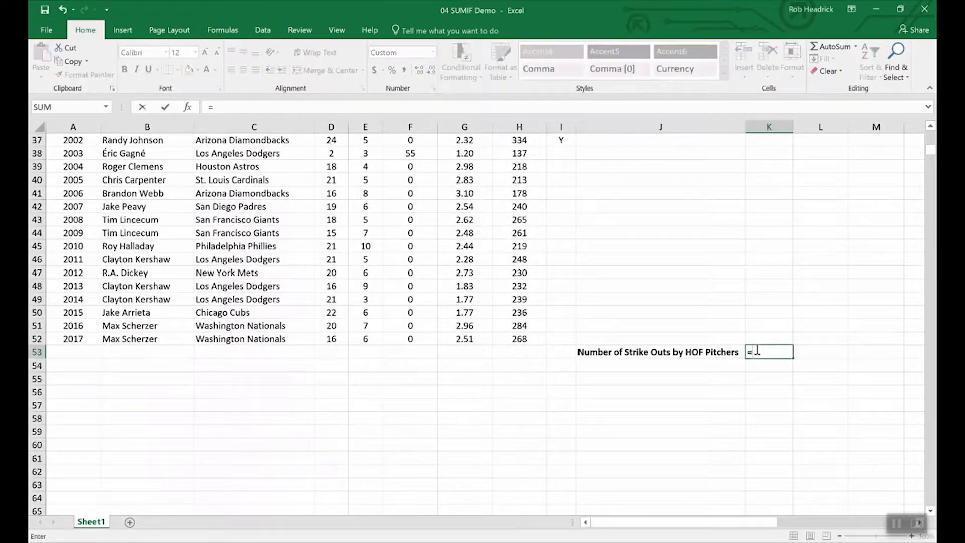
pyautogui.write('sumin')
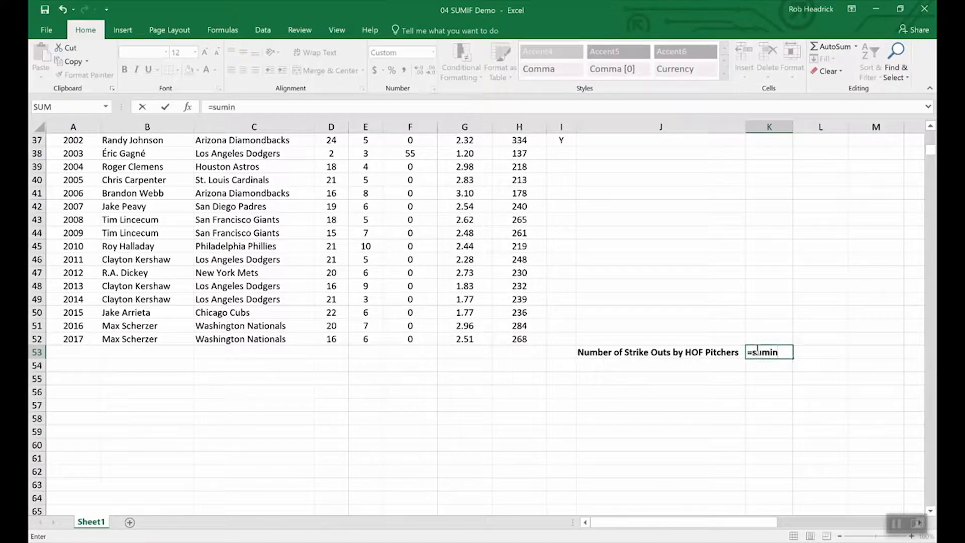
pyautogui.press('BackSpace')
pyautogui.write('f(')
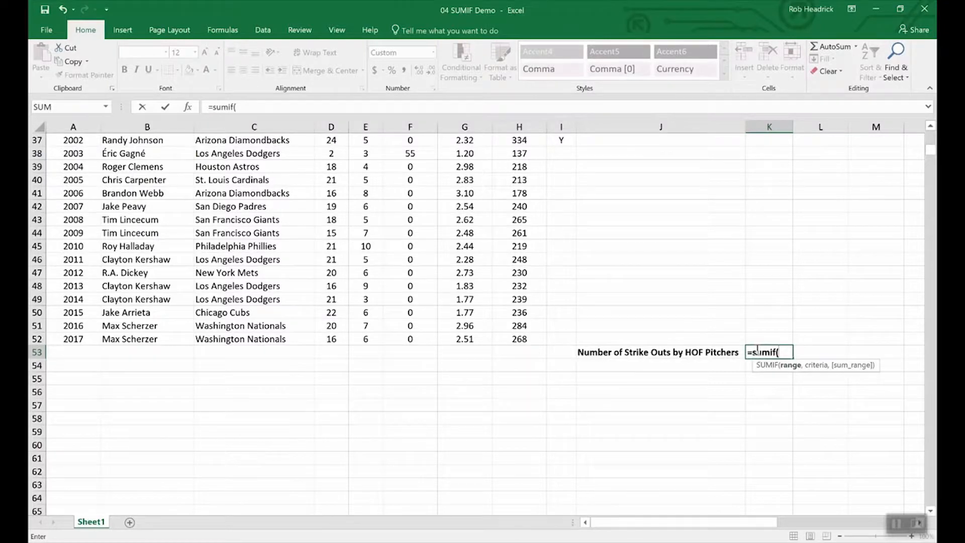
pyautogui.write('hof,')
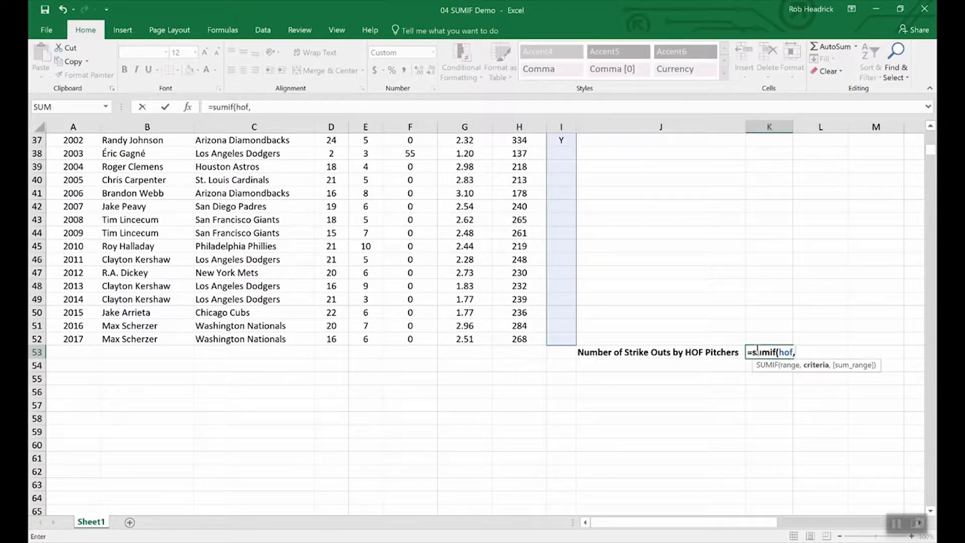
pyautogui.write('"Y",')
pyautogui.write('s')
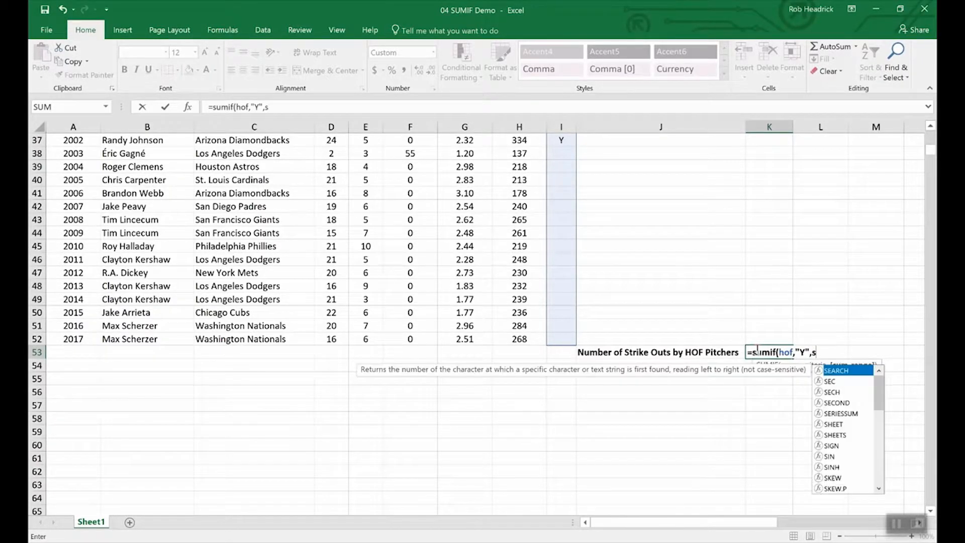
pyautogui.write('tr')
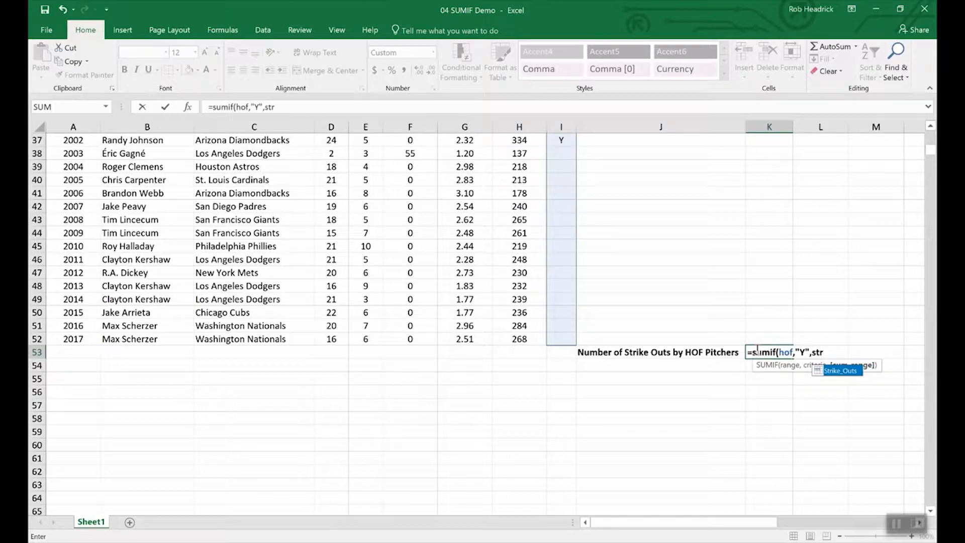
pyautogui.doubleClick(838, 372)
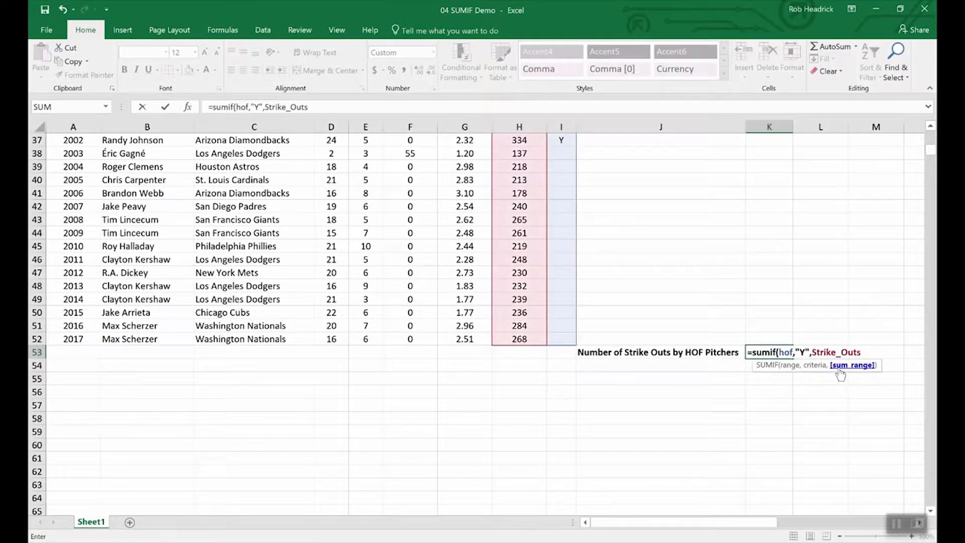
pyautogui.write(')')
pyautogui.press('Return')
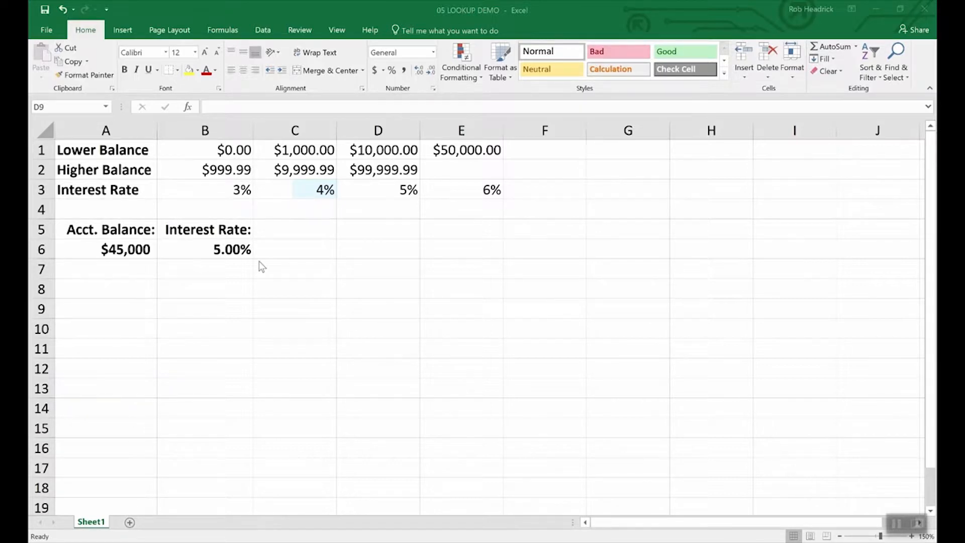
# Inspect the account balance in A6 and the LOOKUP formula in B6.
pyautogui.click(126, 246)
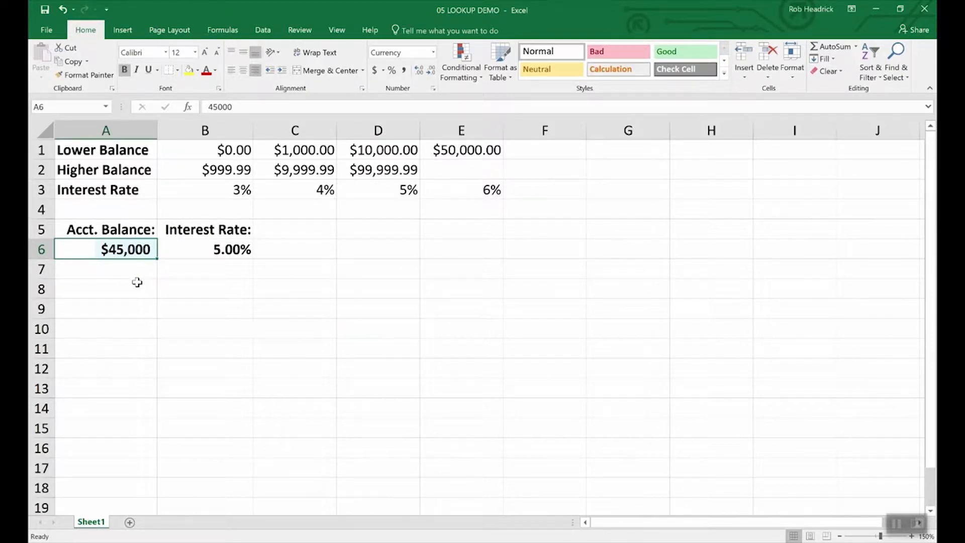
pyautogui.click(232, 249)
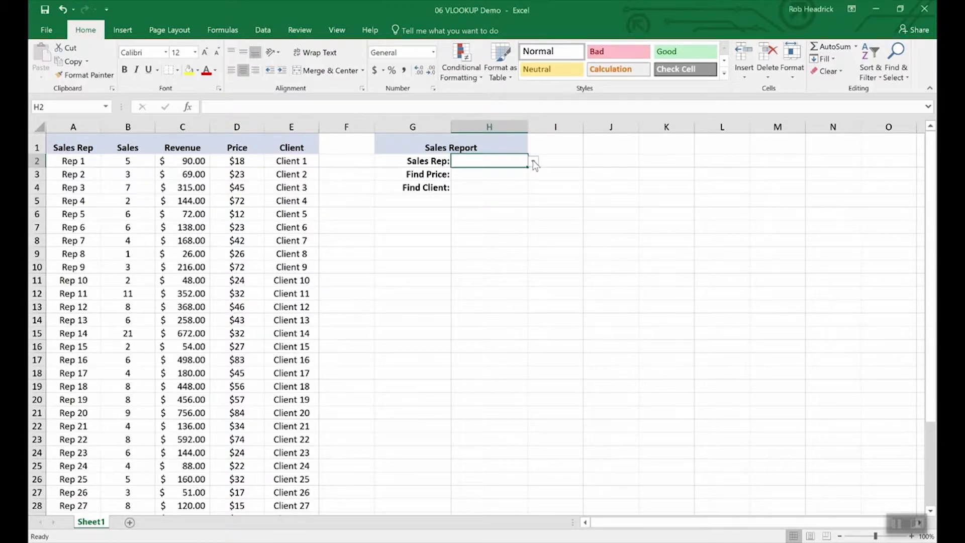
# Choose Rep 16 from the Sales Rep drop-down list in H2.
pyautogui.click(534, 163)
pyautogui.moveTo(533, 180); pyautogui.dragTo(530, 206)
pyautogui.click(469, 181)
pyautogui.click(482, 175)
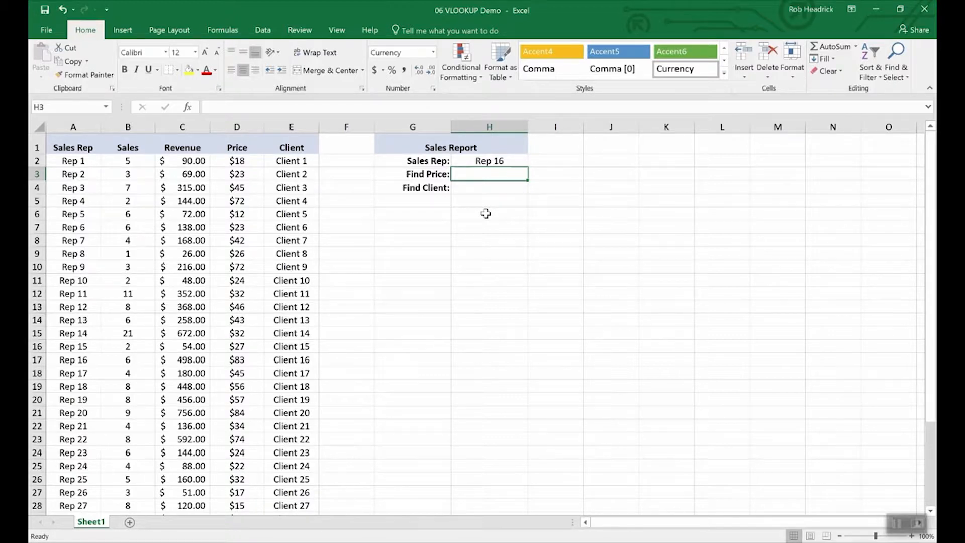
pyautogui.write('=vlookup')
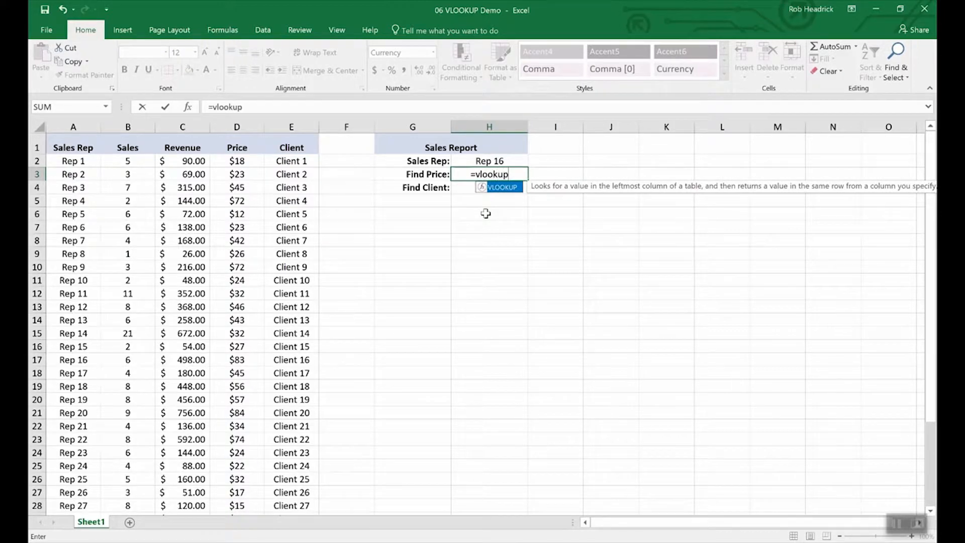
pyautogui.write('(')
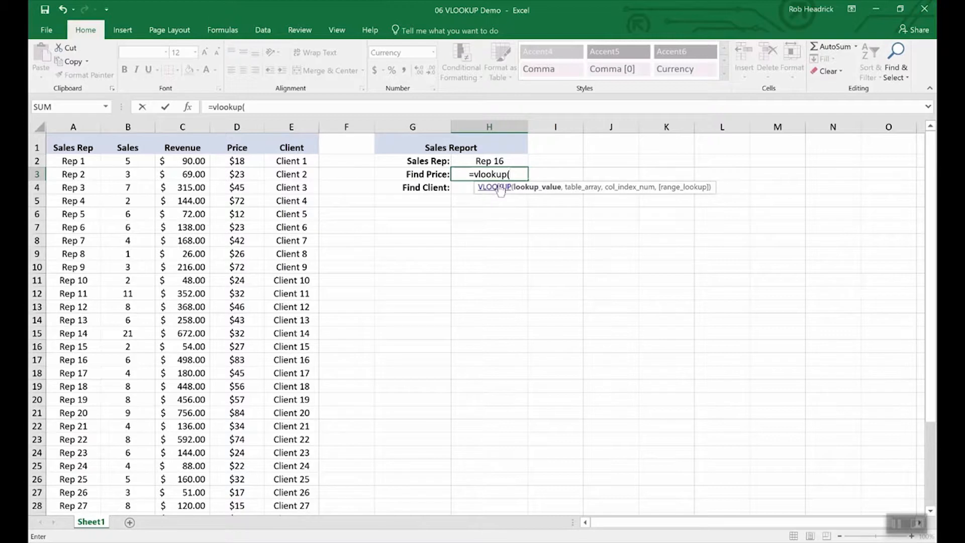
# Complete H3 as =VLOOKUP(H2,A2:E36,4,FALSE), returning $83.00 for Rep 16.
pyautogui.click(489, 162)
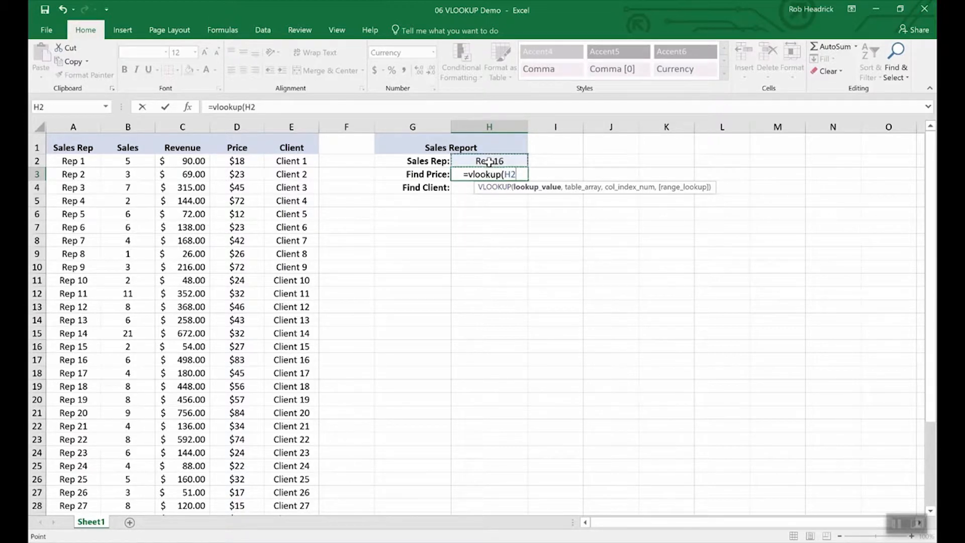
pyautogui.write(',')
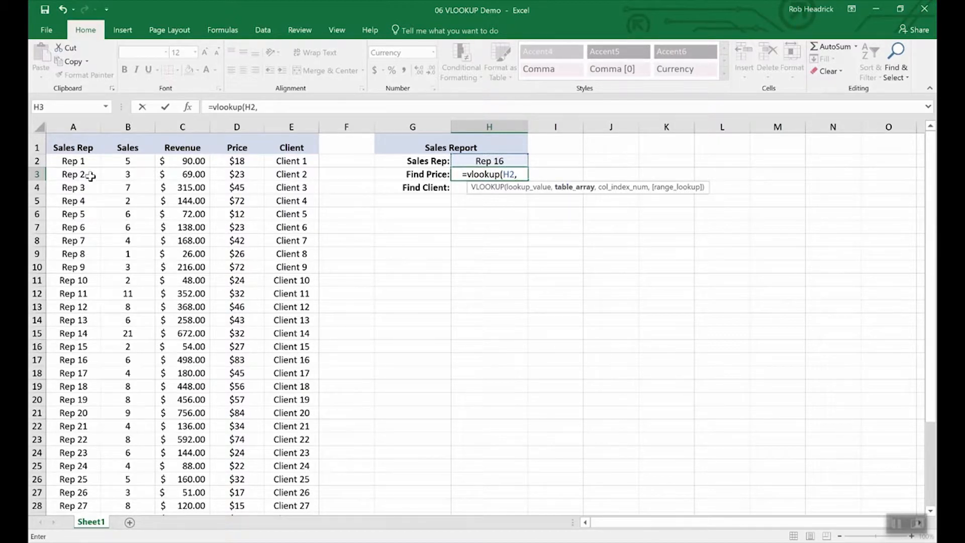
pyautogui.moveTo(71, 160); pyautogui.dragTo(266, 468)
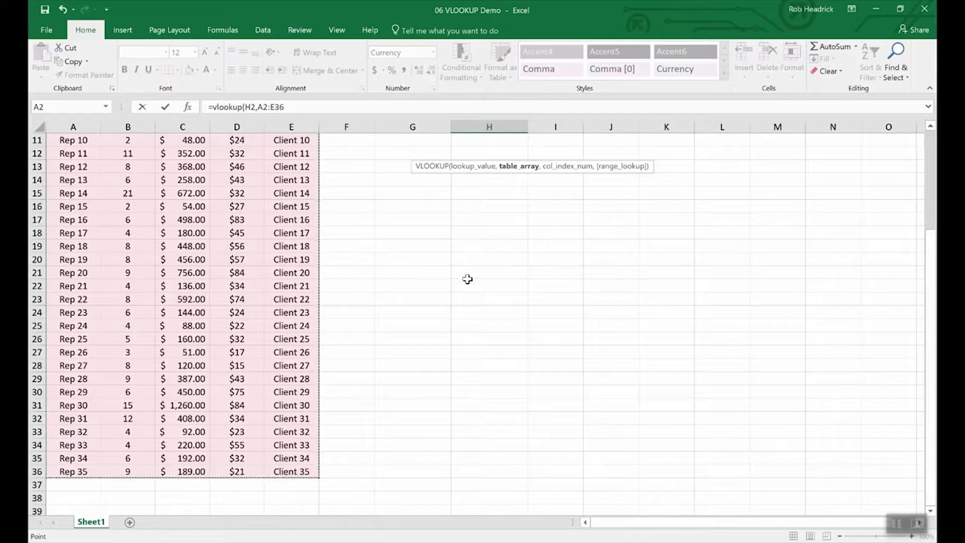
pyautogui.scroll(4, 472, 271)
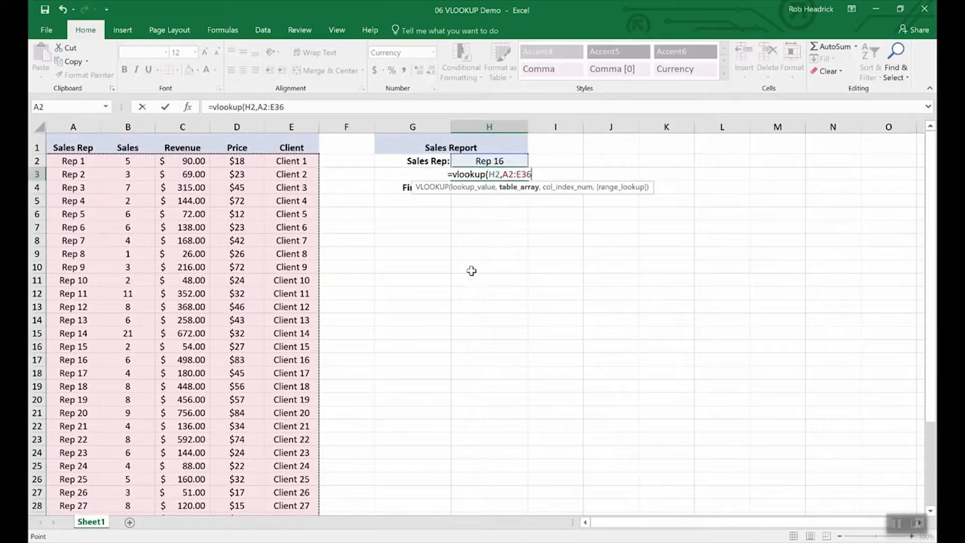
pyautogui.write(',')
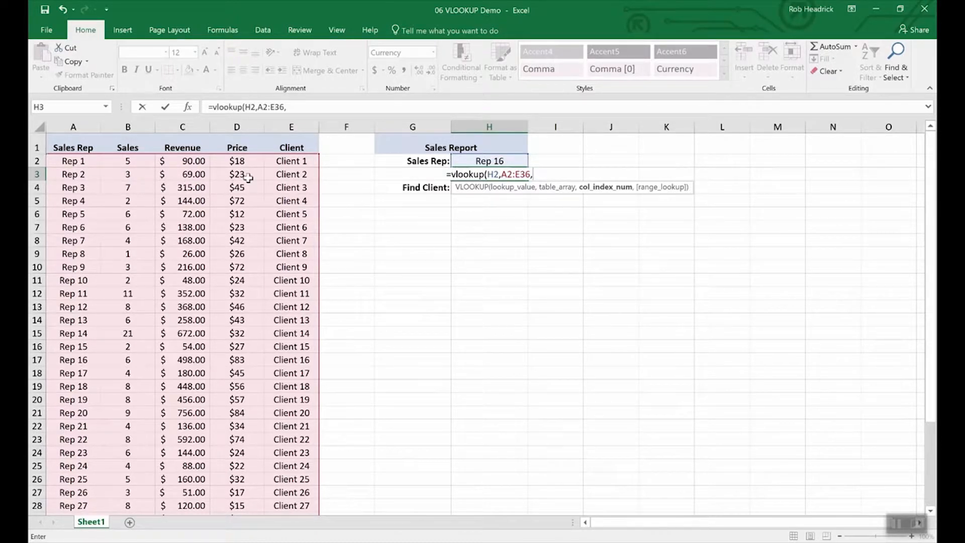
pyautogui.write('4')
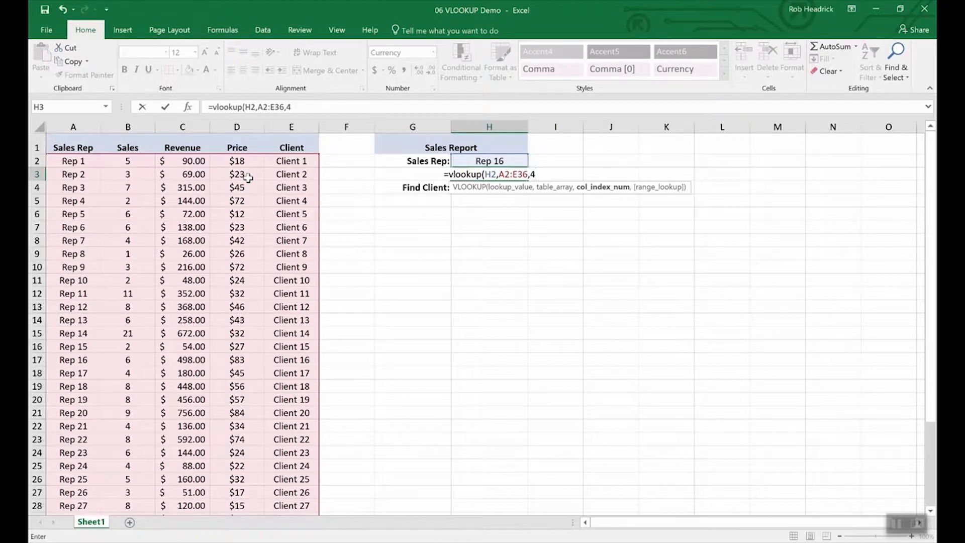
pyautogui.write(',')
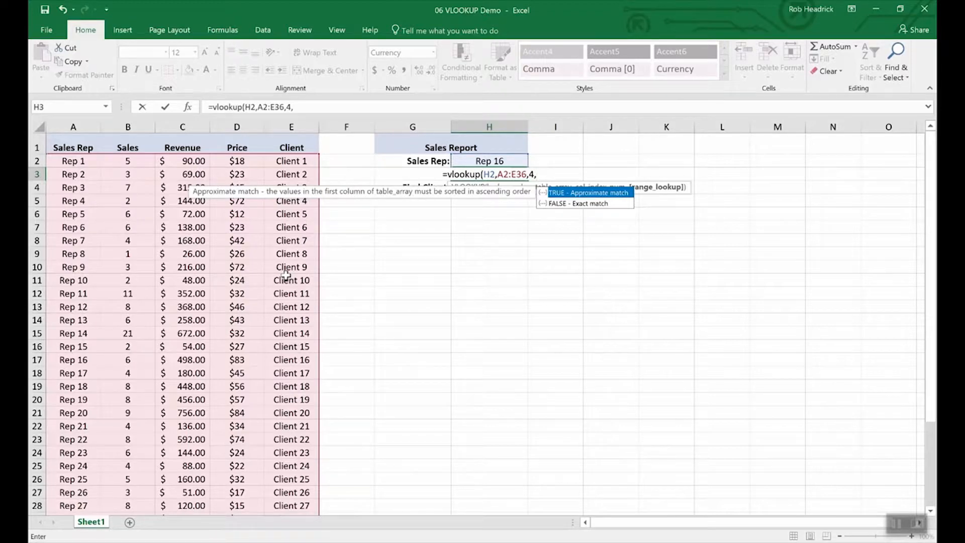
pyautogui.write('false')
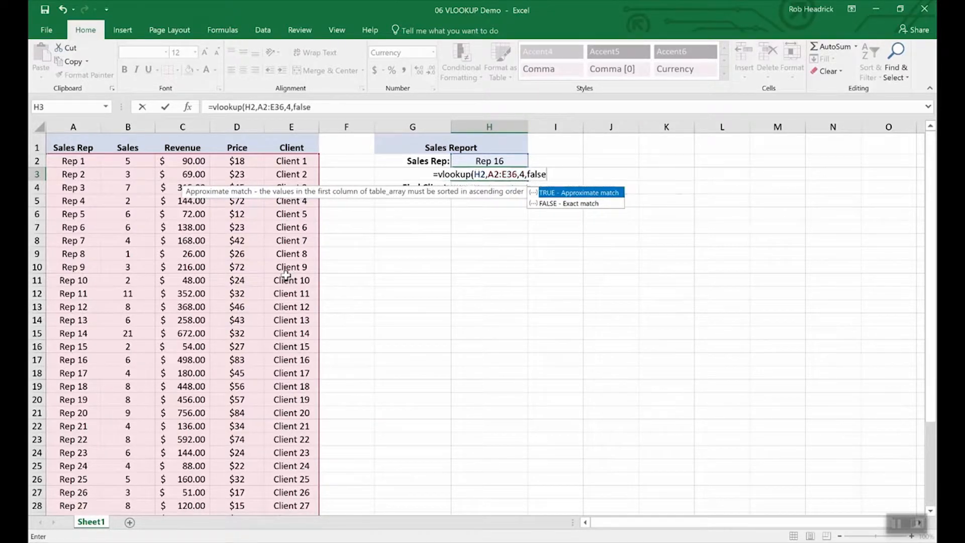
pyautogui.press('Return')
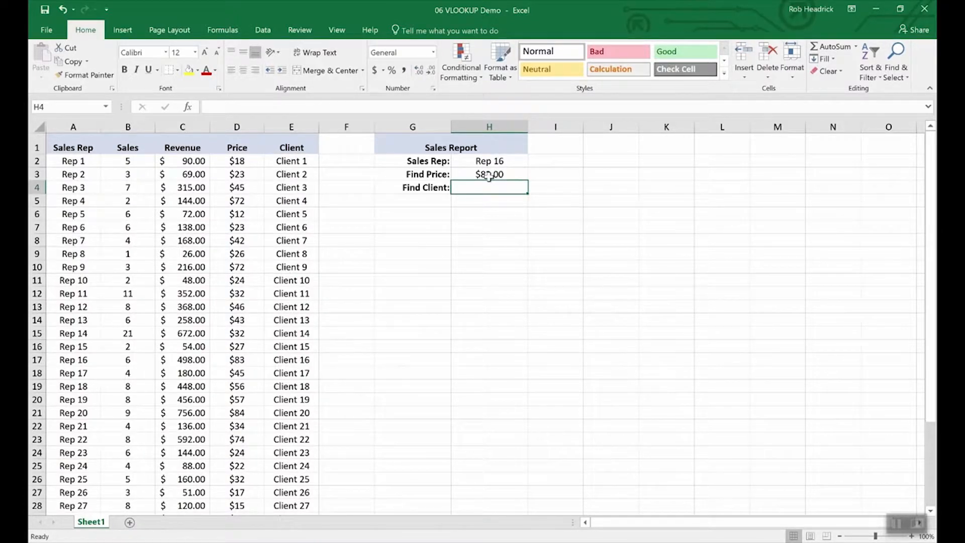
# Highlight the Rep 16 row to verify the price, then check the Find Price and Find Client cells.
pyautogui.click(74, 361)
pyautogui.hotkey('shift', 'space')
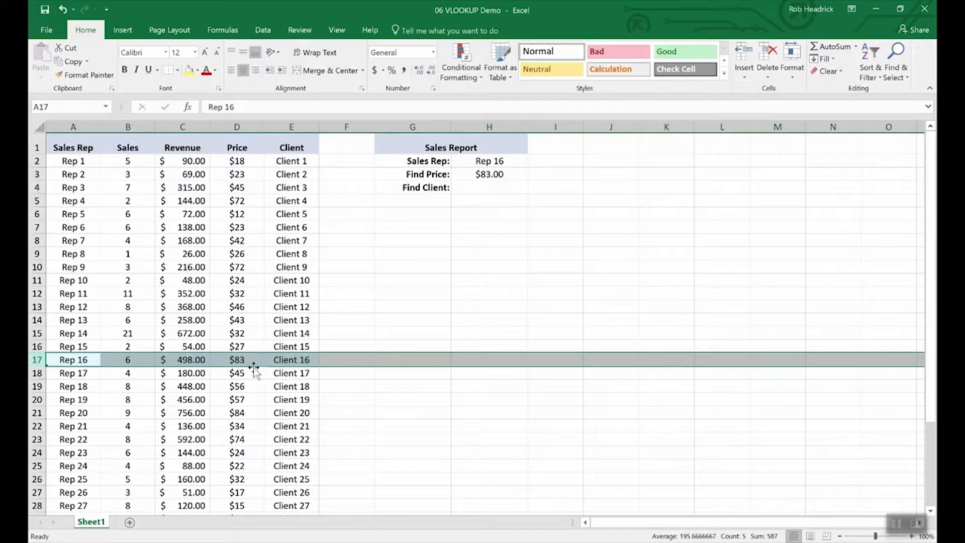
pyautogui.click(485, 188)
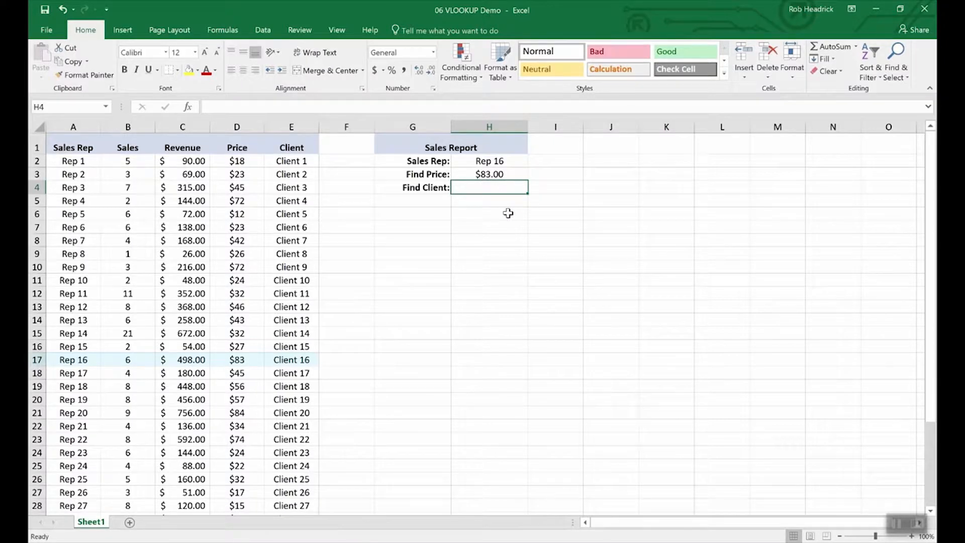
pyautogui.press('Up')
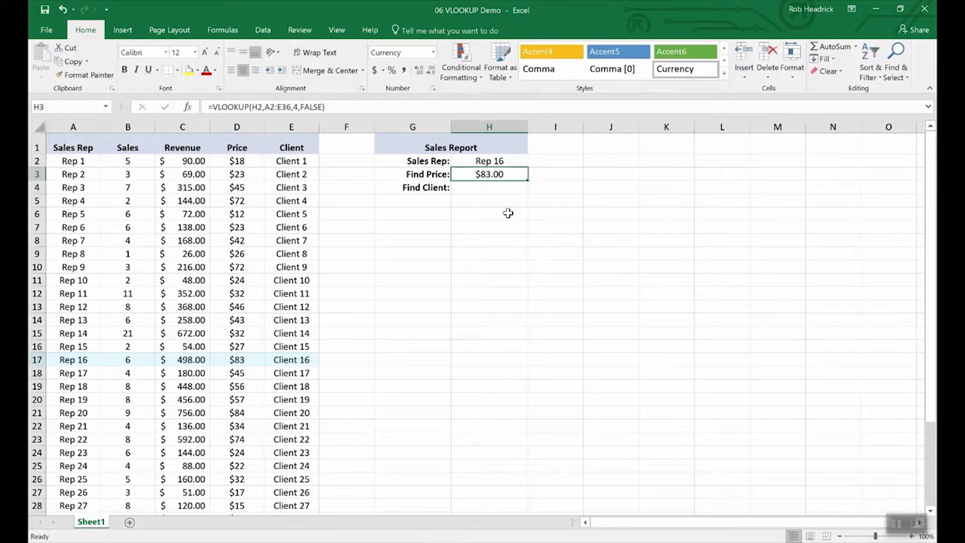
pyautogui.press('Down')
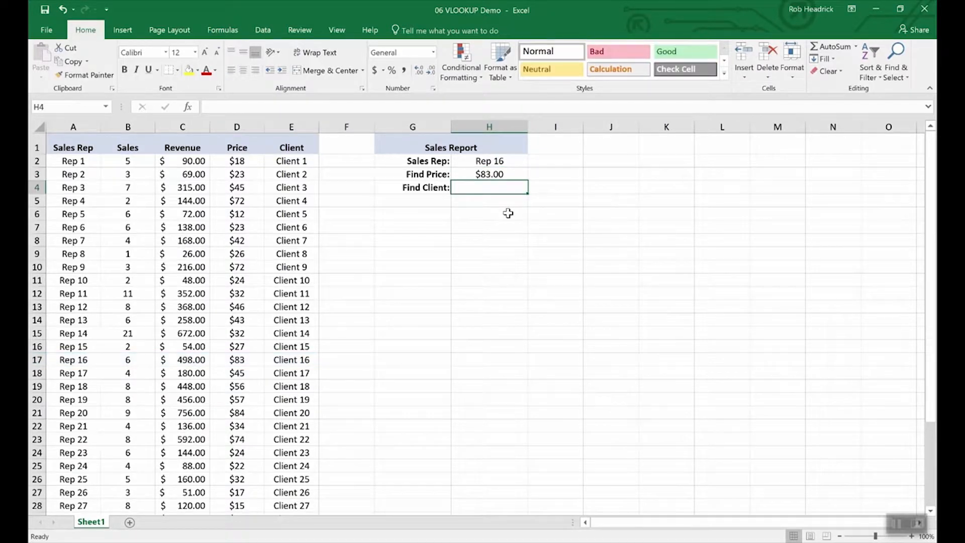
pyautogui.press('Up')
# Copy H3's lookup into H4 and fix its lookup value to H2, returning Client 16.
pyautogui.hotkey('ctrl', 'c')
pyautogui.press('Down')
pyautogui.hotkey('ctrl', 'v')
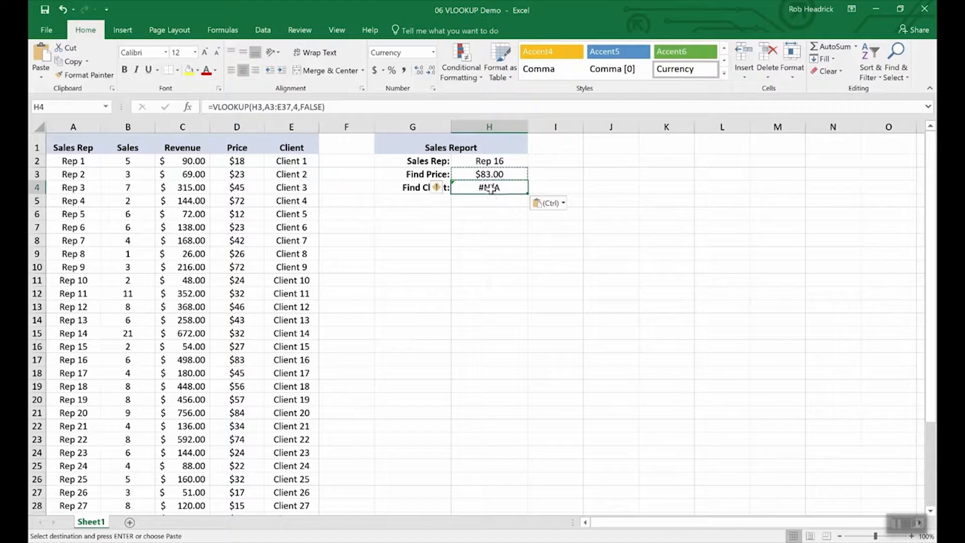
pyautogui.click(262, 107)
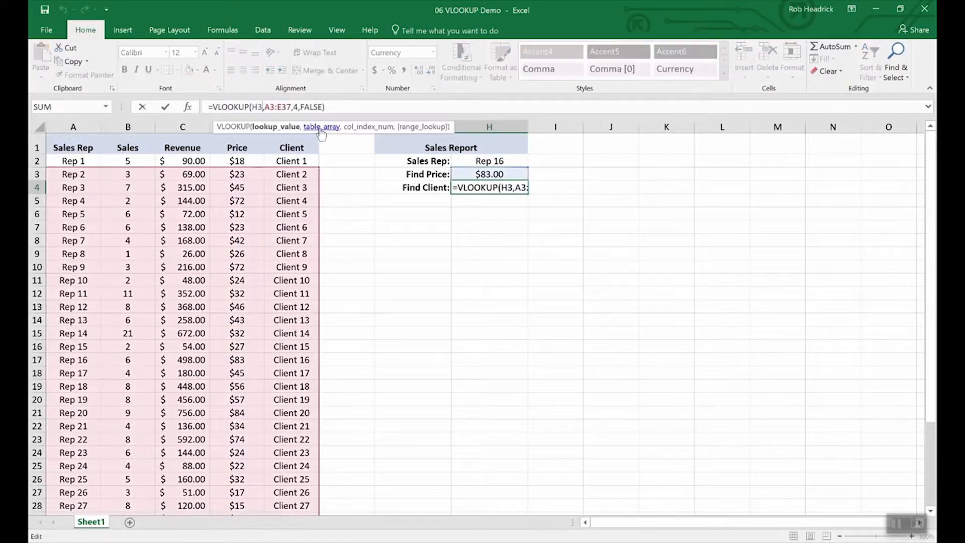
pyautogui.press('BackSpace')
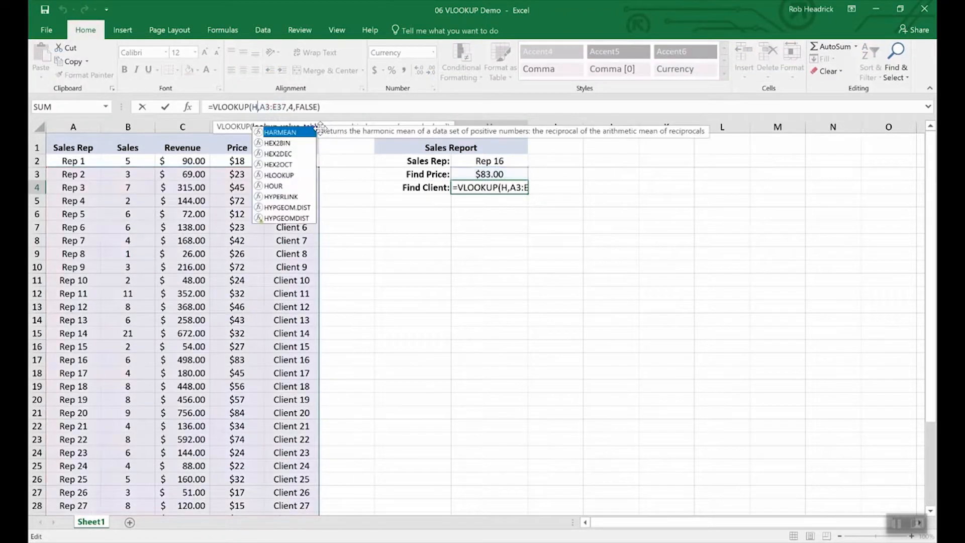
pyautogui.write('2')
pyautogui.press('Right')
pyautogui.press('Right')
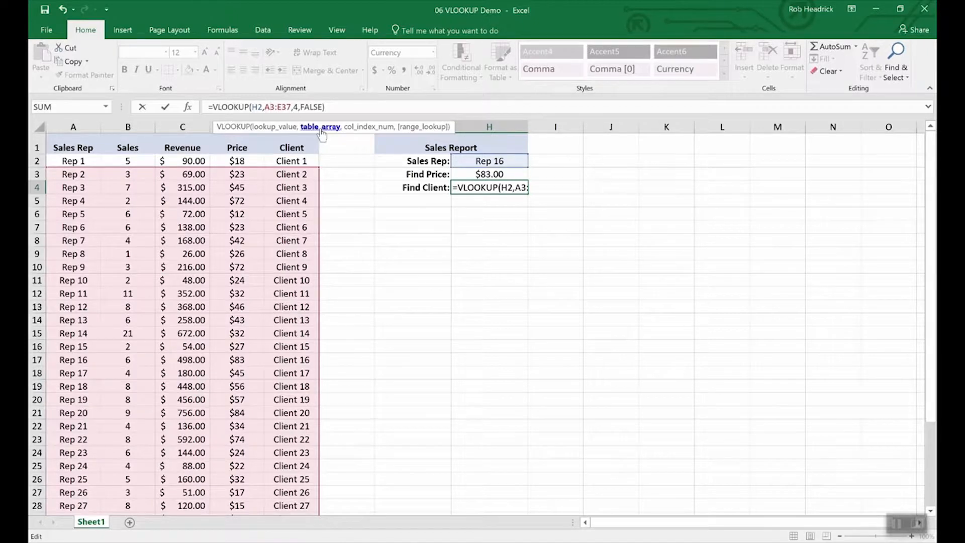
pyautogui.press('Right')
pyautogui.press('Right')
pyautogui.press('Right')
pyautogui.press('Right')
pyautogui.press('Right')
pyautogui.press('Right')
pyautogui.press('Right')
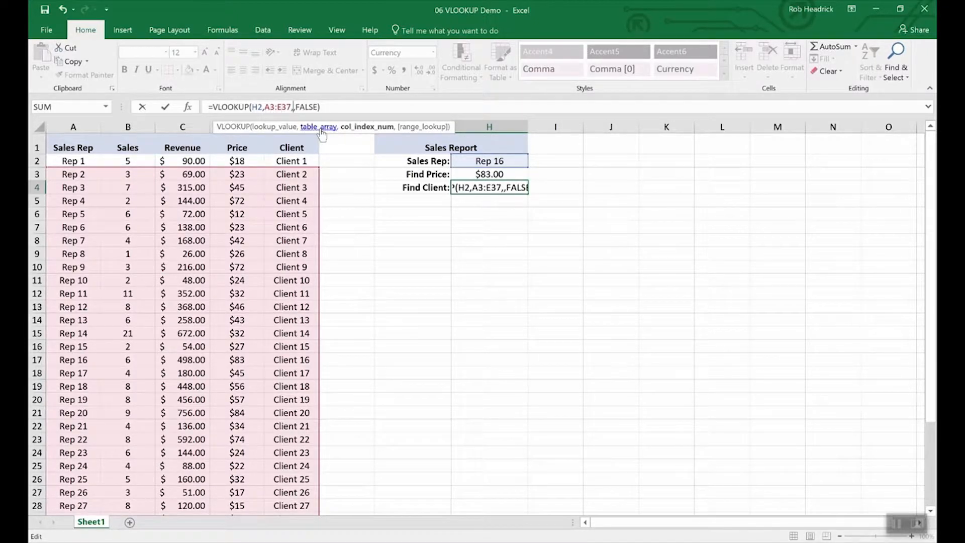
pyautogui.press('Return')
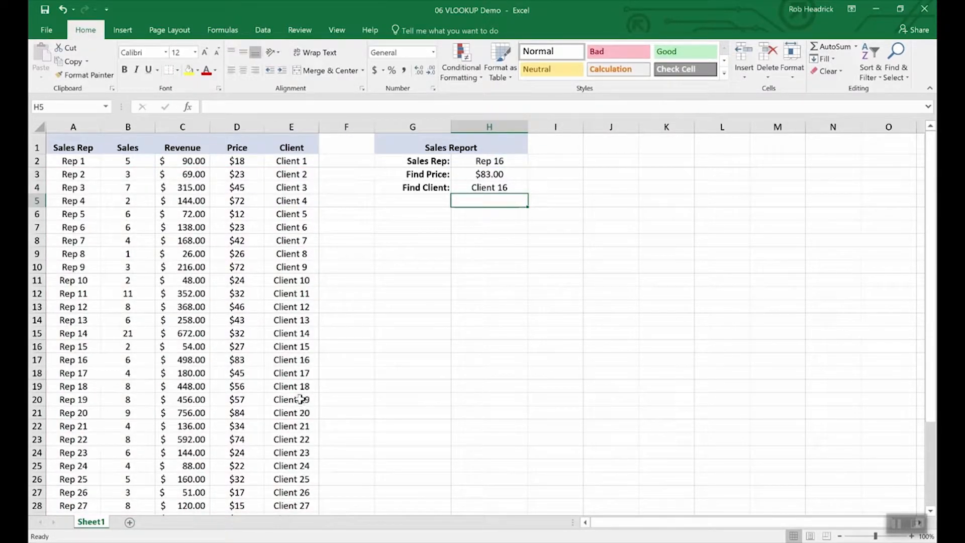
# Test the lookups by picking Rep 19, then Rep 25, from the H2 Sales Rep drop-down.
pyautogui.click(36, 360)
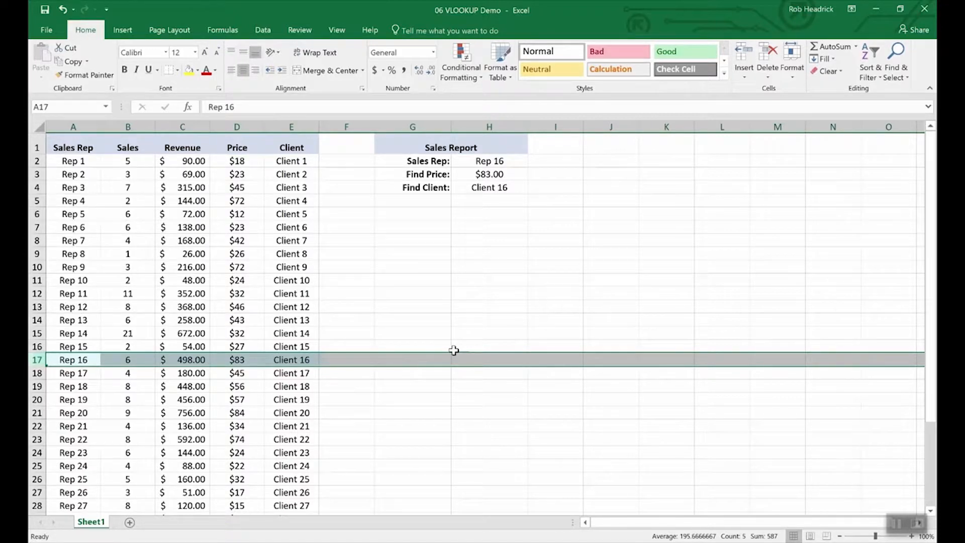
pyautogui.click(498, 161)
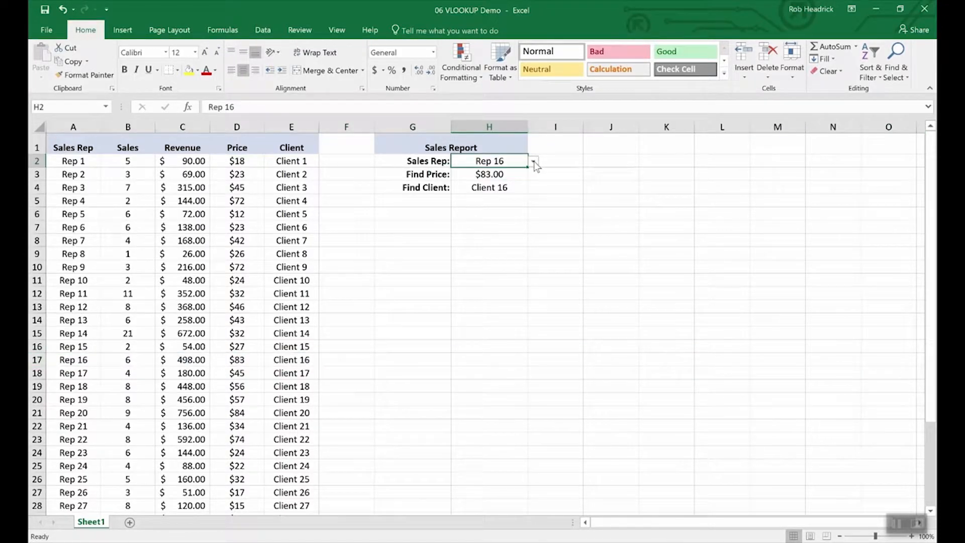
pyautogui.click(534, 162)
pyautogui.click(506, 204)
pyautogui.click(533, 162)
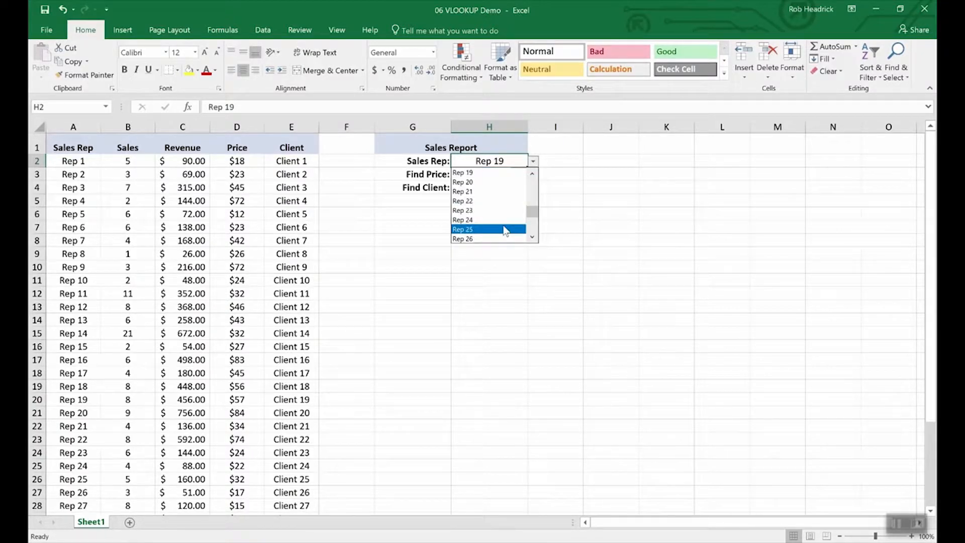
pyautogui.click(506, 230)
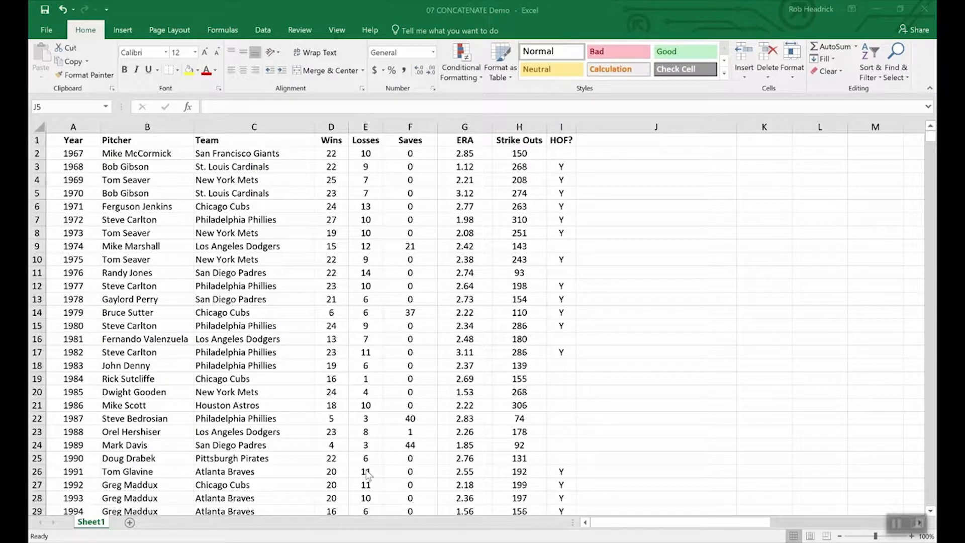
pyautogui.click(410, 486)
pyautogui.moveTo(330, 141); pyautogui.dragTo(364, 142)
pyautogui.click(362, 221)
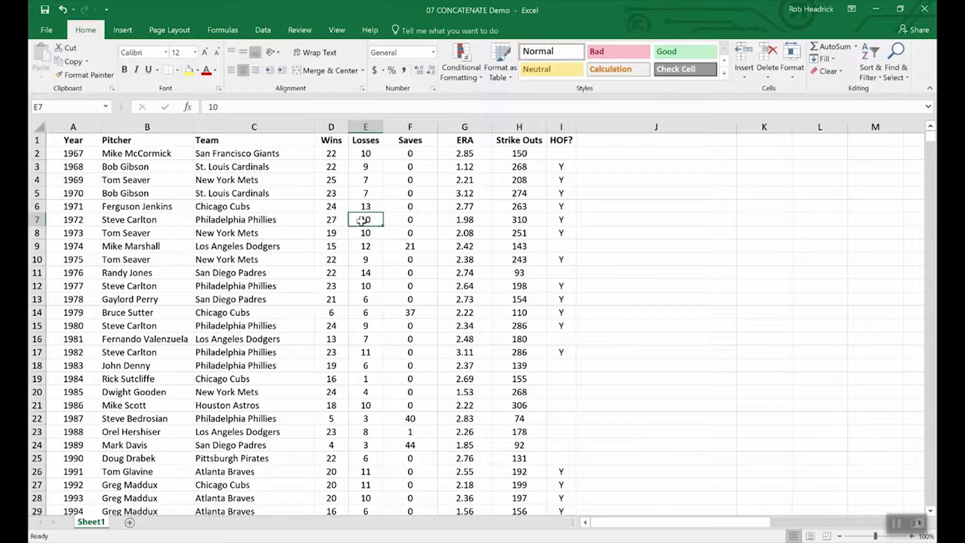
pyautogui.doubleClick(343, 154)
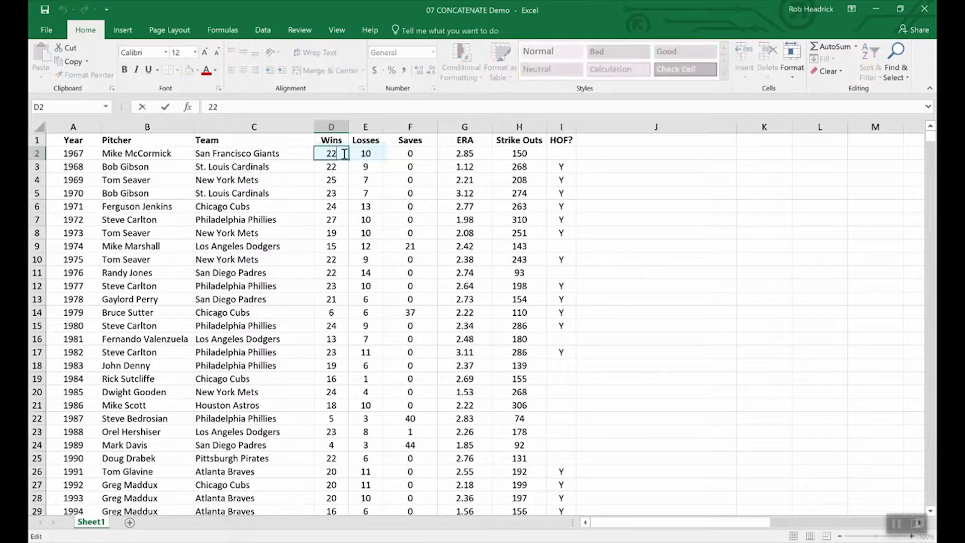
pyautogui.write('-')
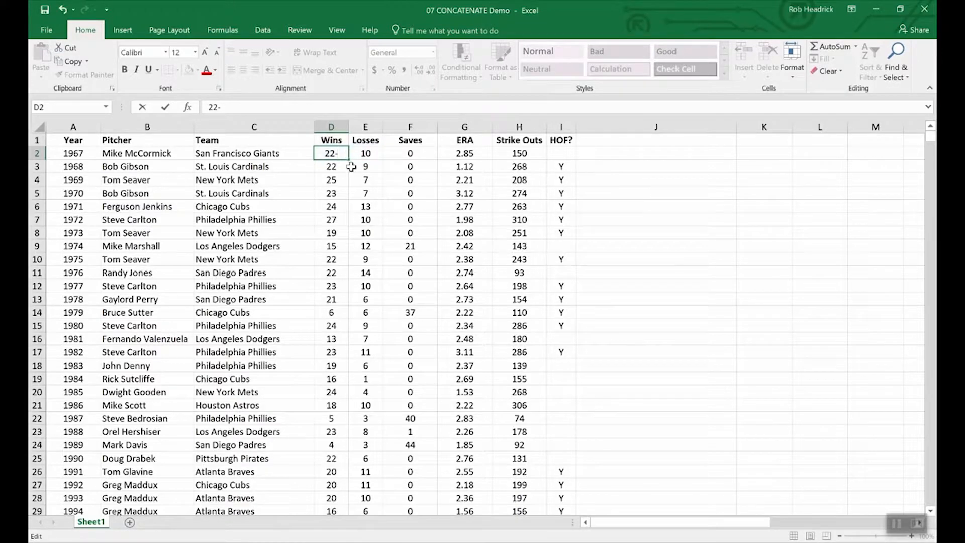
pyautogui.write('10')
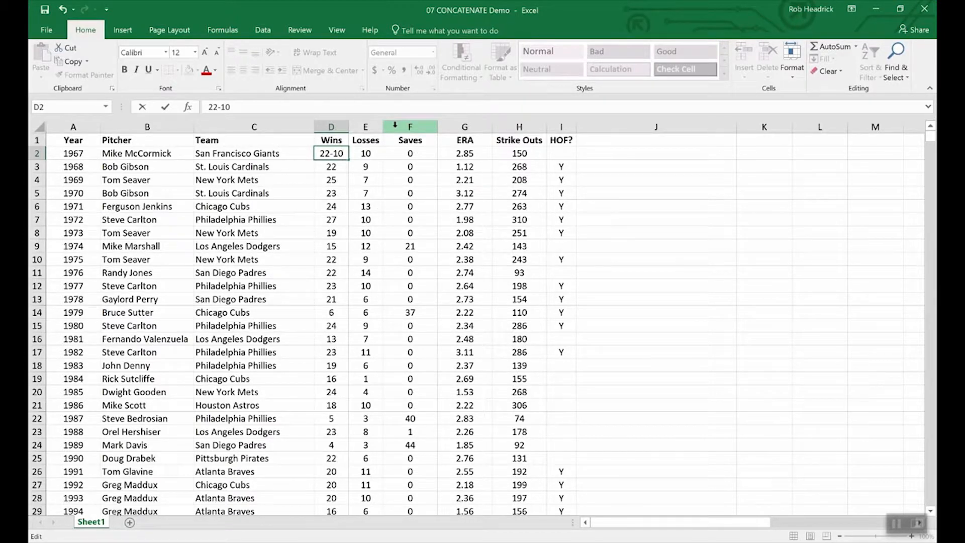
pyautogui.press('BackSpace')
pyautogui.press('BackSpace')
pyautogui.press('BackSpace')
# Keep D2 at 22 and add a new column F before Saves headed 'W-L'.
pyautogui.press('Return')
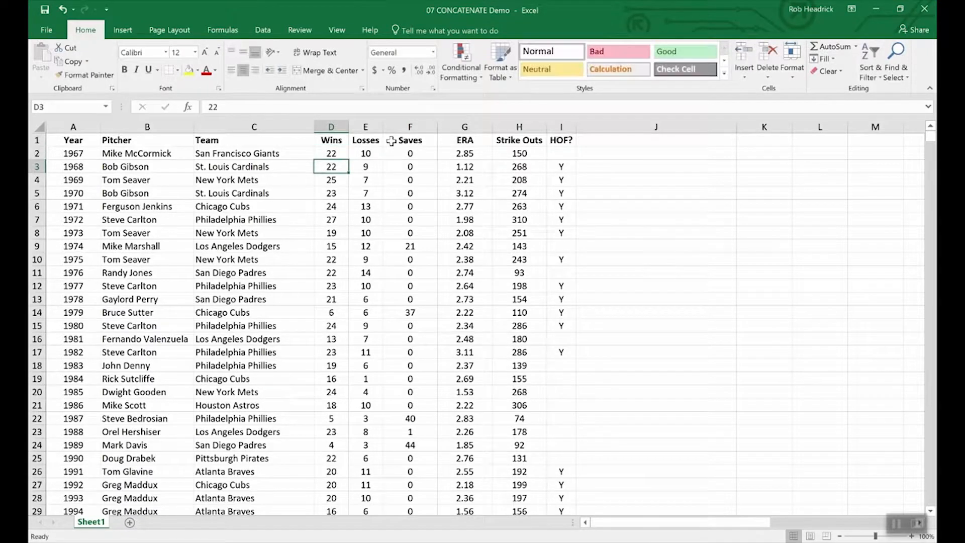
pyautogui.click(396, 127)
pyautogui.rightClick(396, 128)
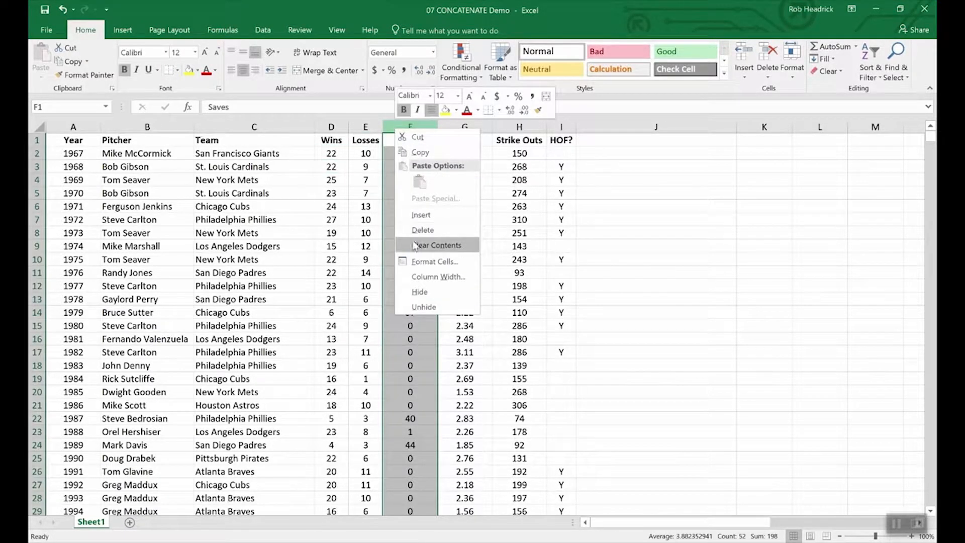
pyautogui.press('Escape')
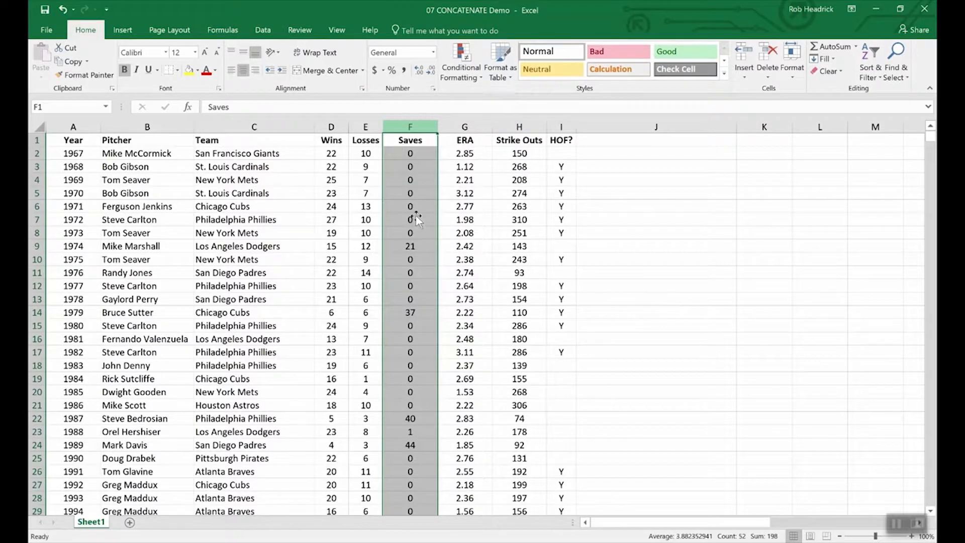
pyautogui.click(401, 139)
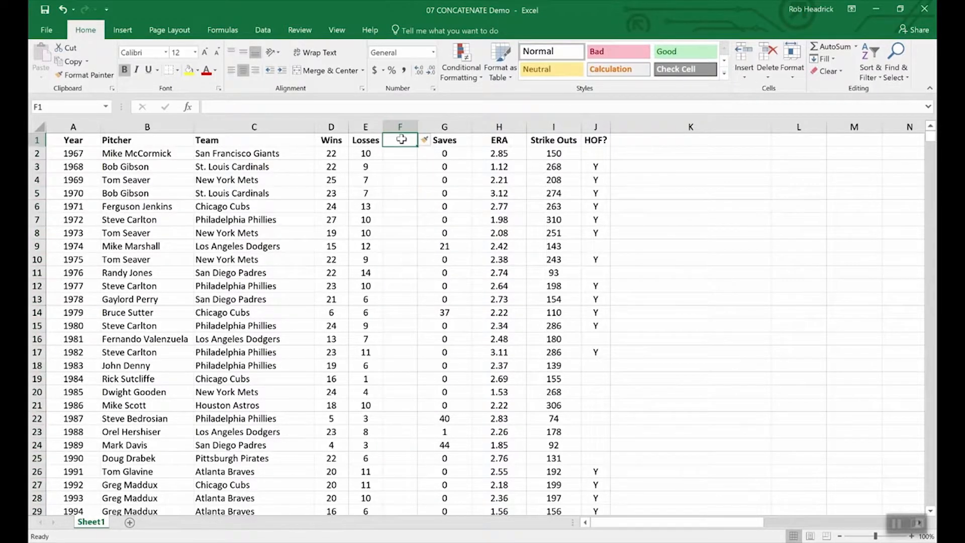
pyautogui.write('W-')
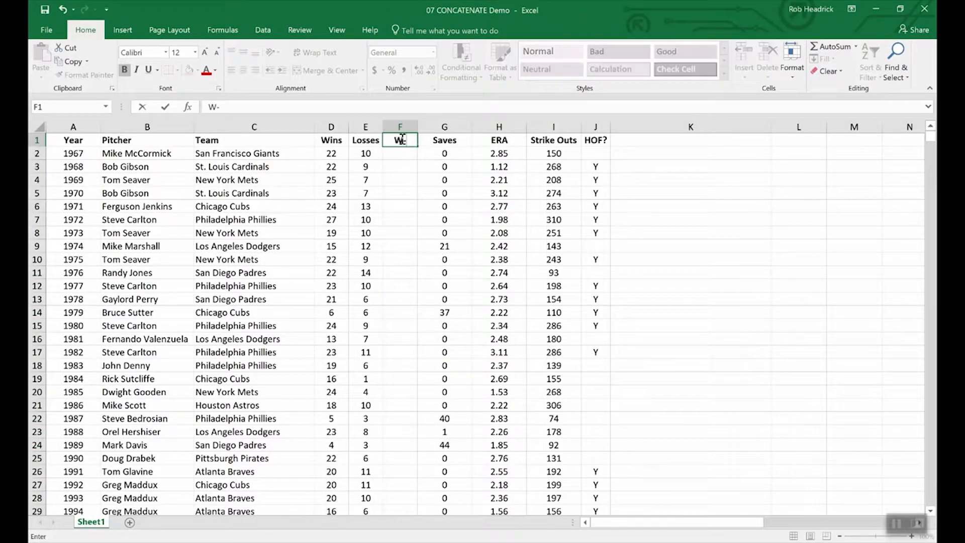
pyautogui.write('L')
pyautogui.press('Return')
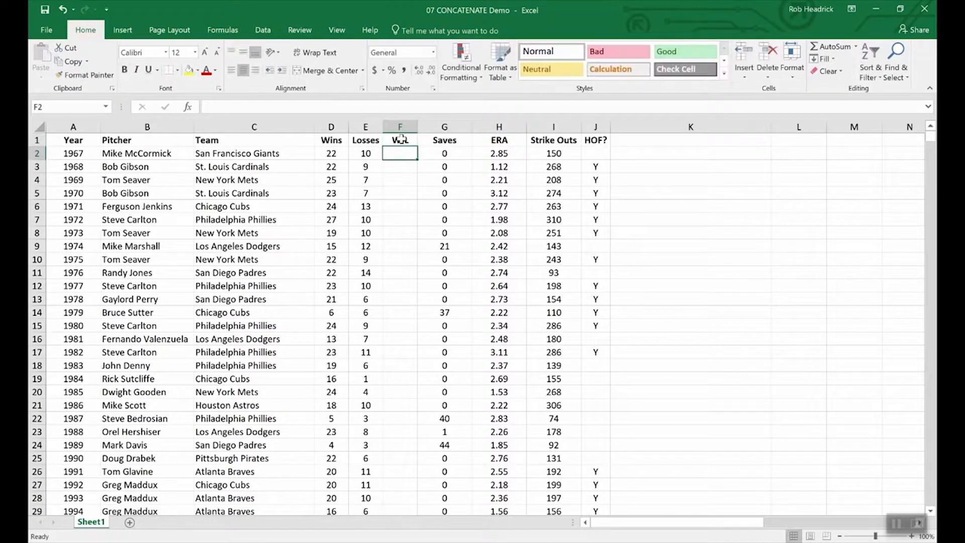
# Enter =CONCATENATE(D2,E2) in F2, showing 2210.
pyautogui.write('=')
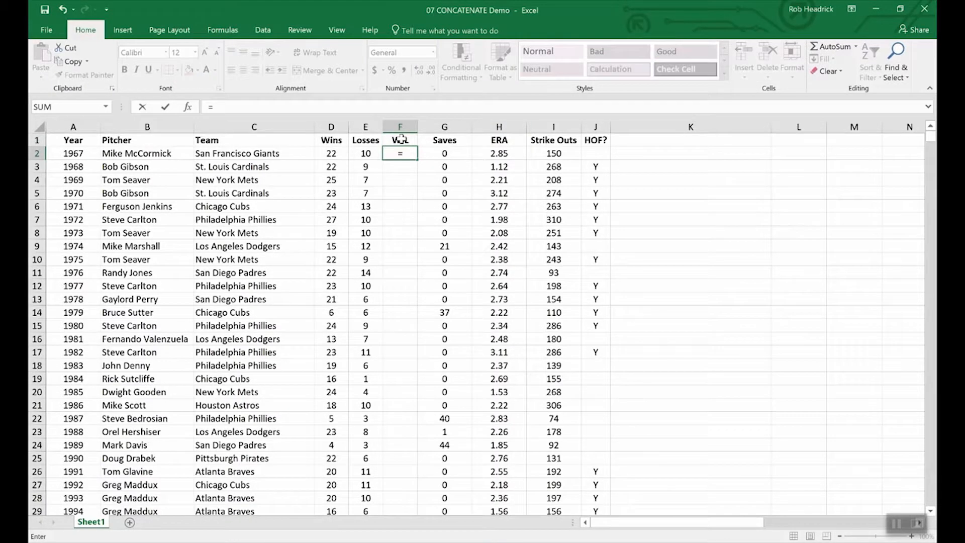
pyautogui.write('conc')
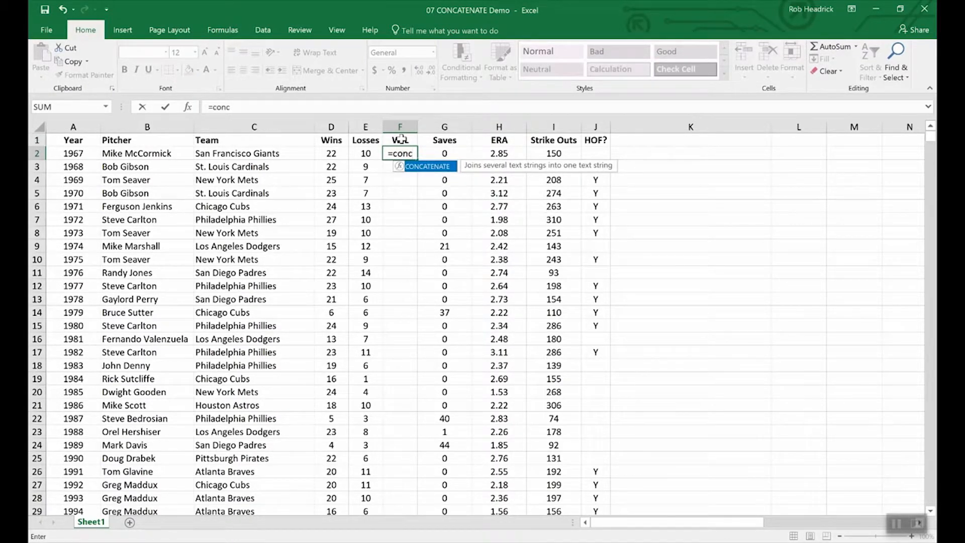
pyautogui.doubleClick(434, 171)
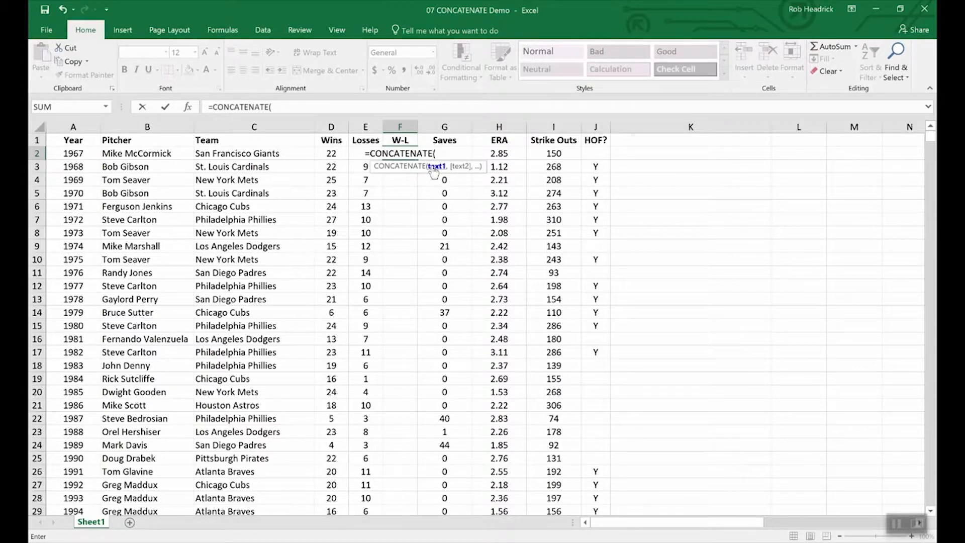
pyautogui.click(330, 154)
pyautogui.write(',')
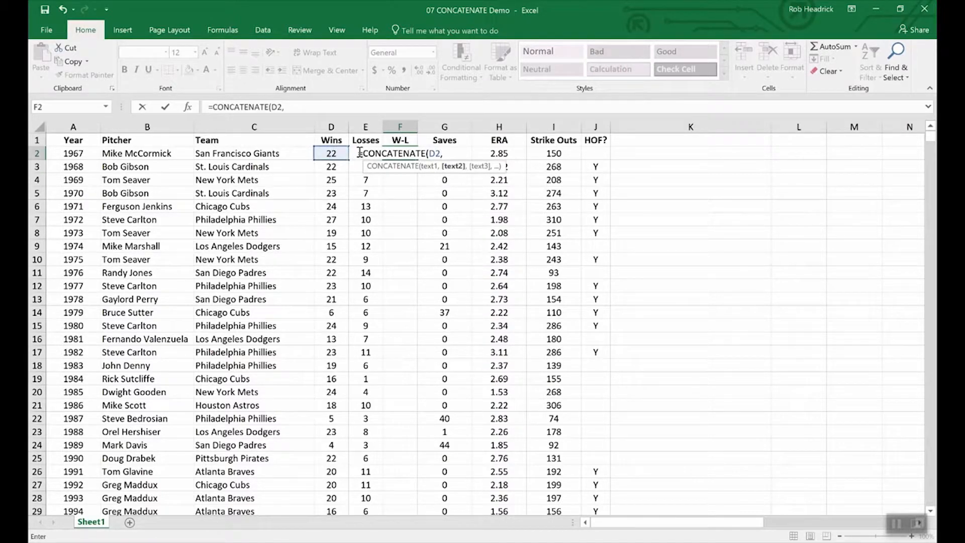
pyautogui.write('e2')
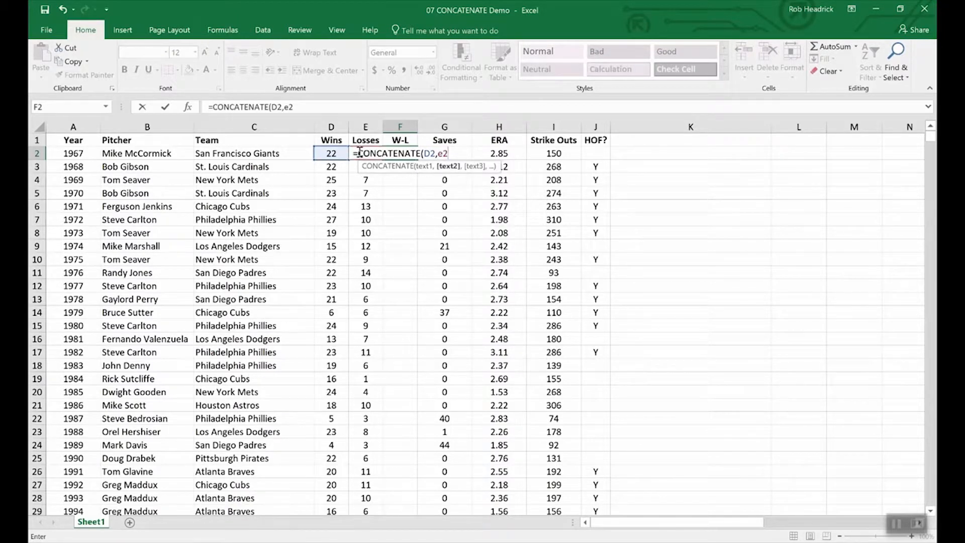
pyautogui.press('Return')
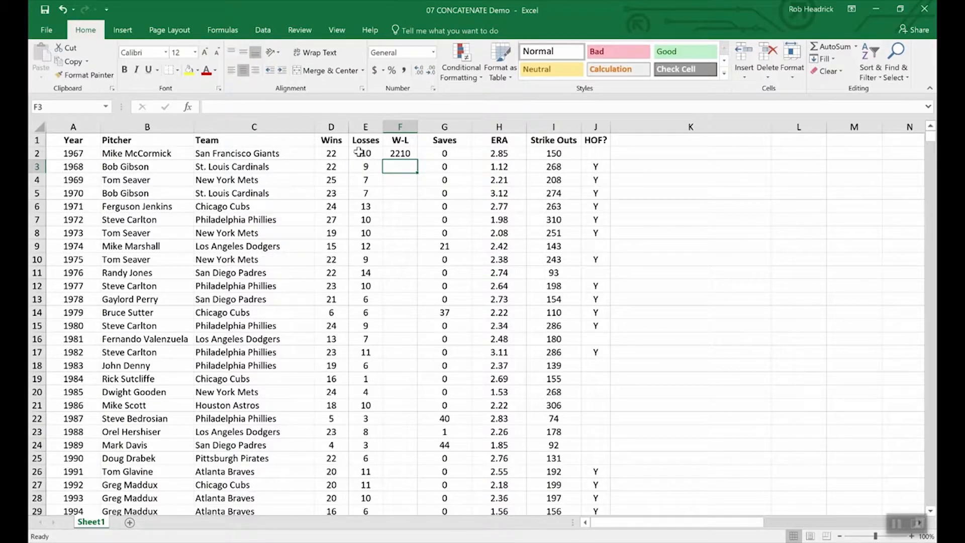
# Change F2 to =CONCATENATE(D2,"-",E2) and fill it down to F11, giving records like 22-10.
pyautogui.click(402, 153)
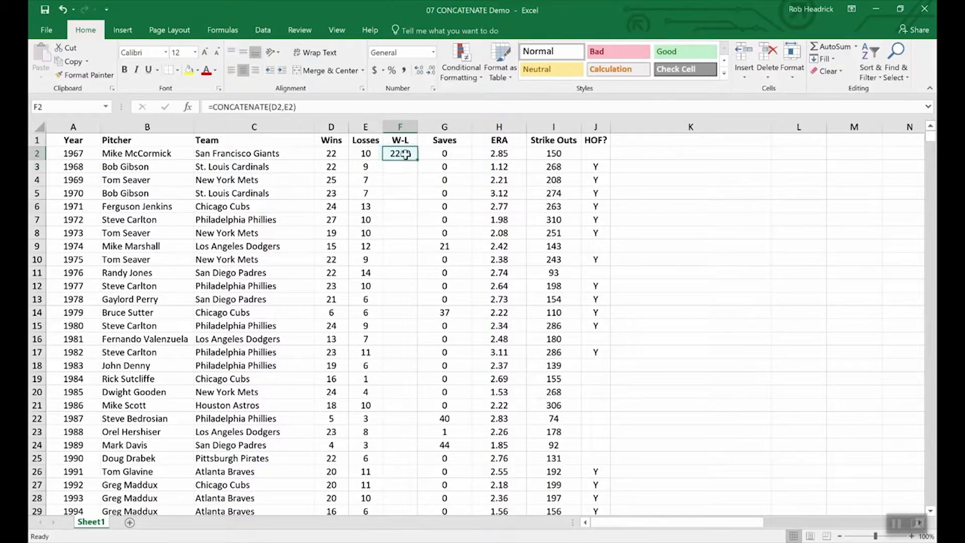
pyautogui.click(285, 107)
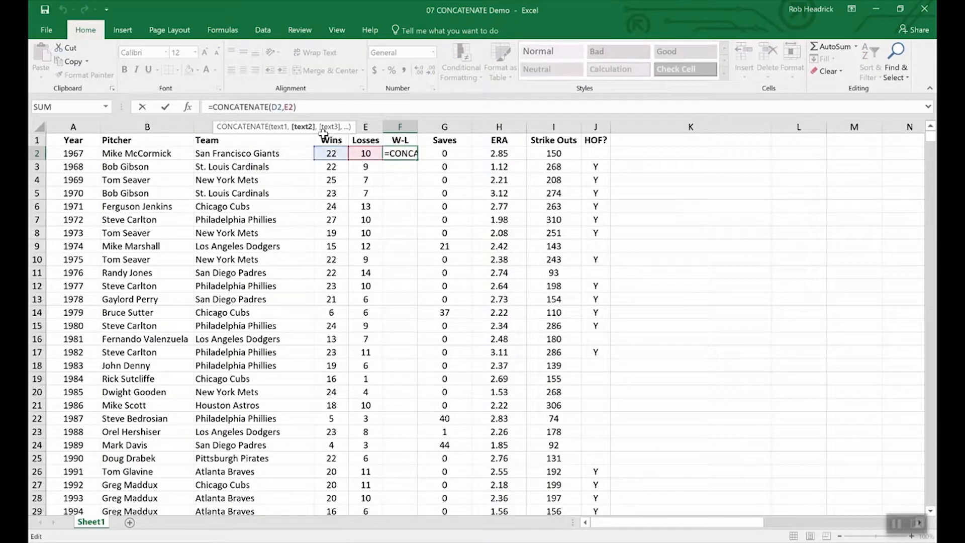
pyautogui.write('"-"')
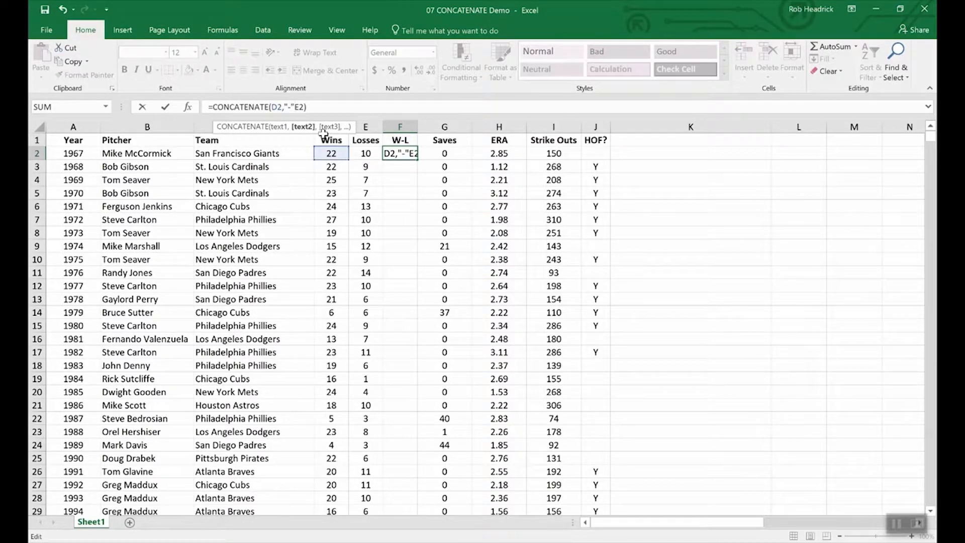
pyautogui.write(',')
pyautogui.press('Return')
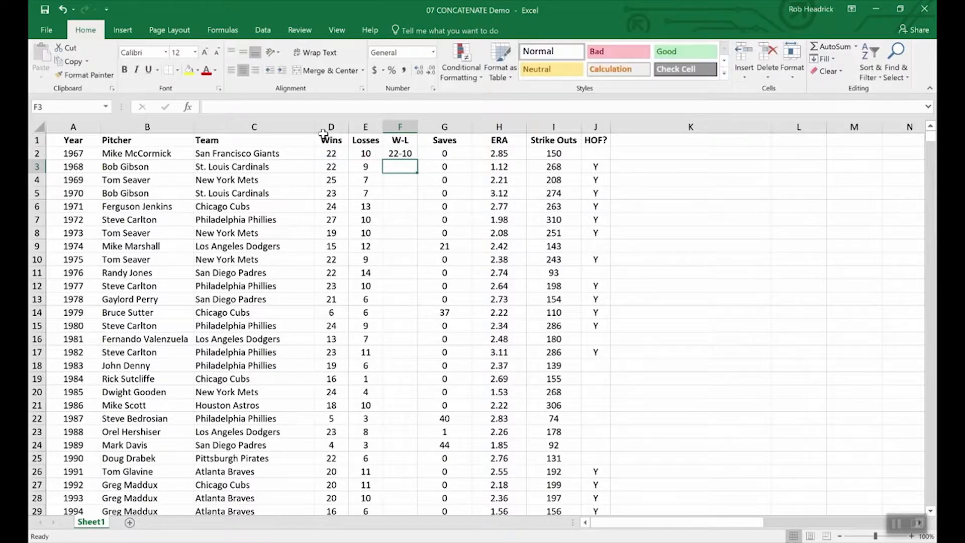
pyautogui.click(400, 154)
pyautogui.moveTo(415, 160); pyautogui.dragTo(408, 275)
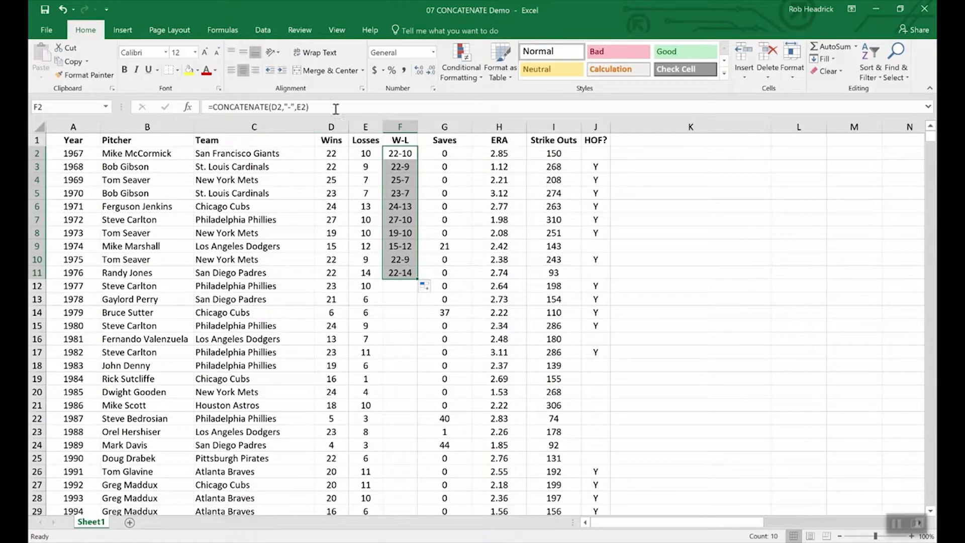
pyautogui.click(332, 138)
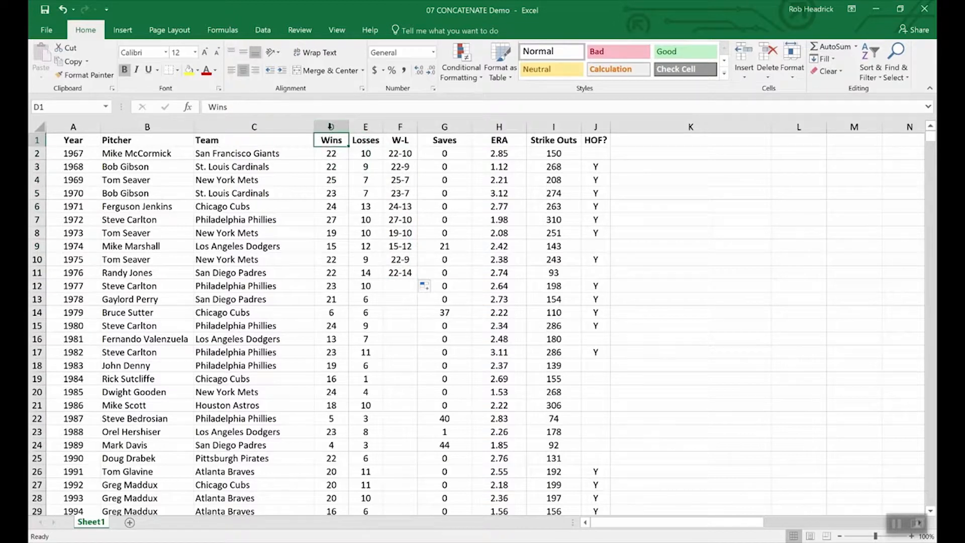
pyautogui.click(332, 126)
pyautogui.moveTo(344, 126); pyautogui.dragTo(363, 126)
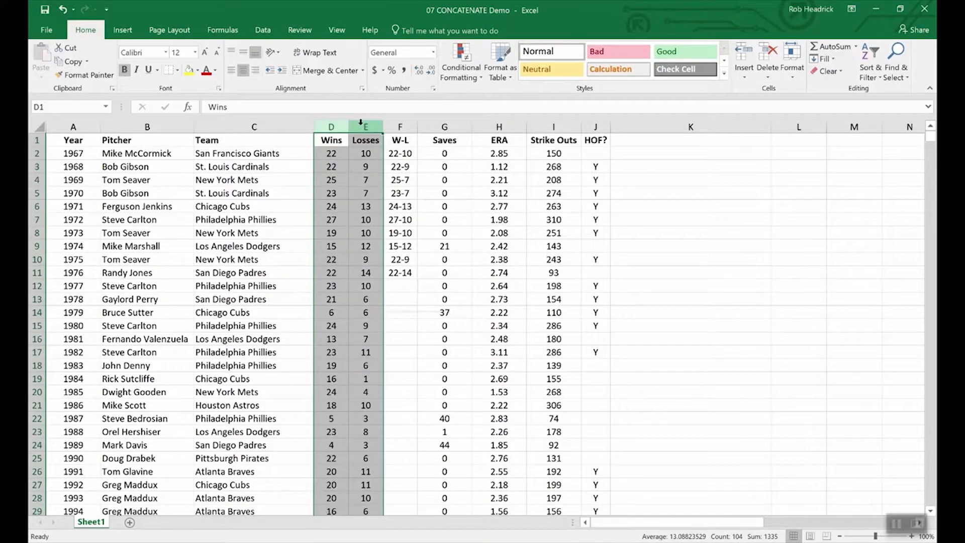
pyautogui.rightClick(363, 126)
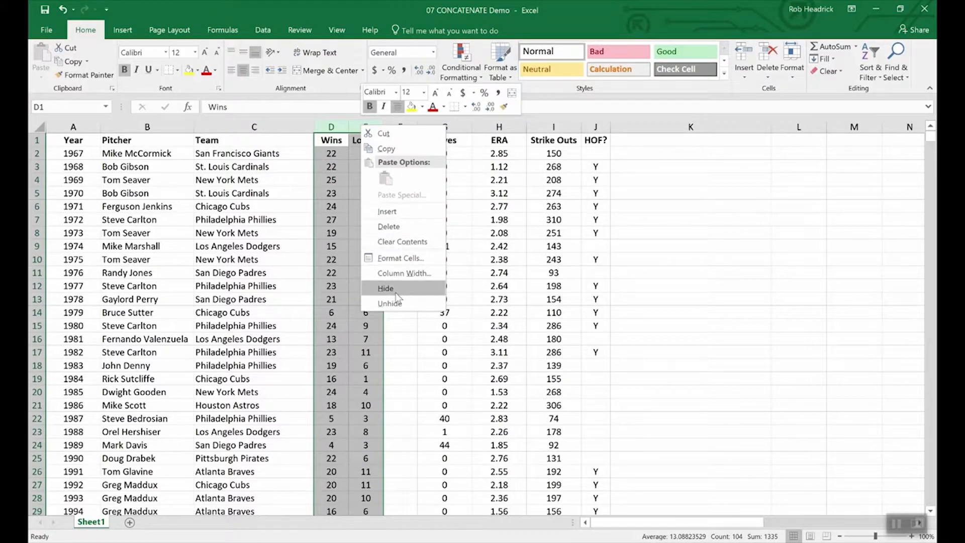
pyautogui.click(393, 344)
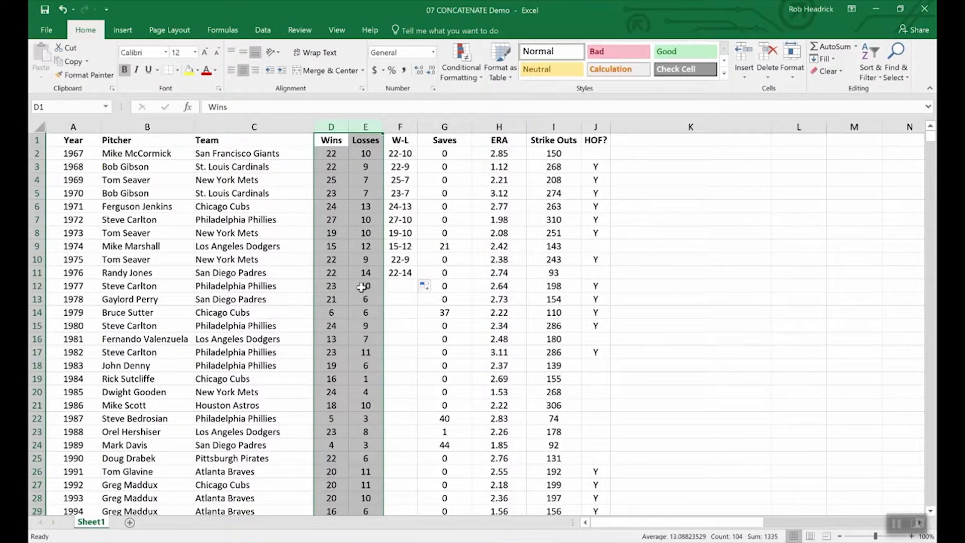
pyautogui.click(348, 277)
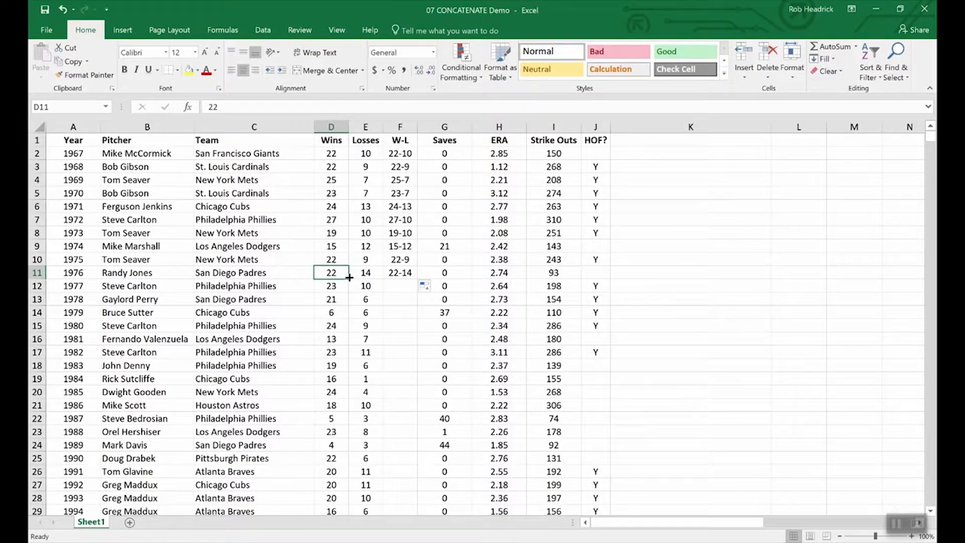
# Insert a blank column G before Saves and copy the W-L records F2:F11.
pyautogui.rightClick(436, 128)
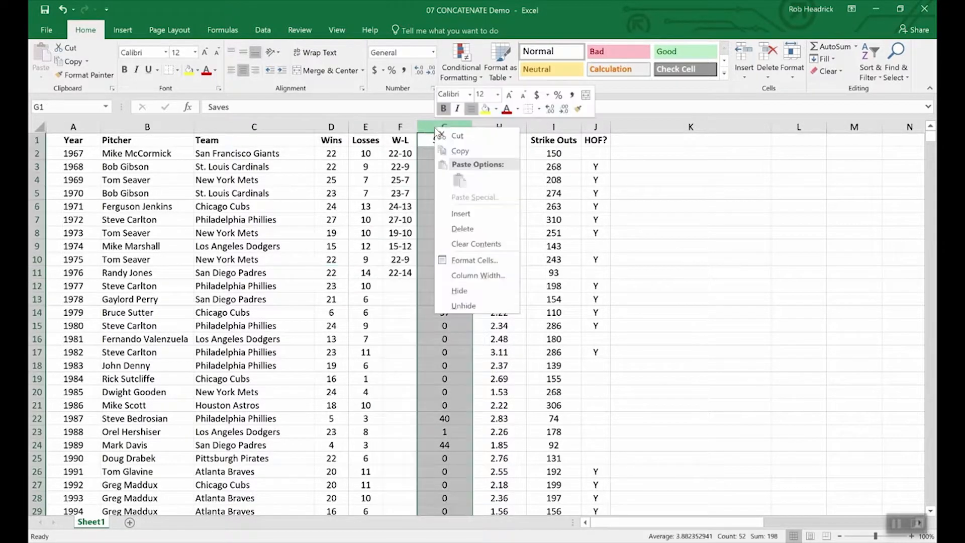
pyautogui.click(468, 210)
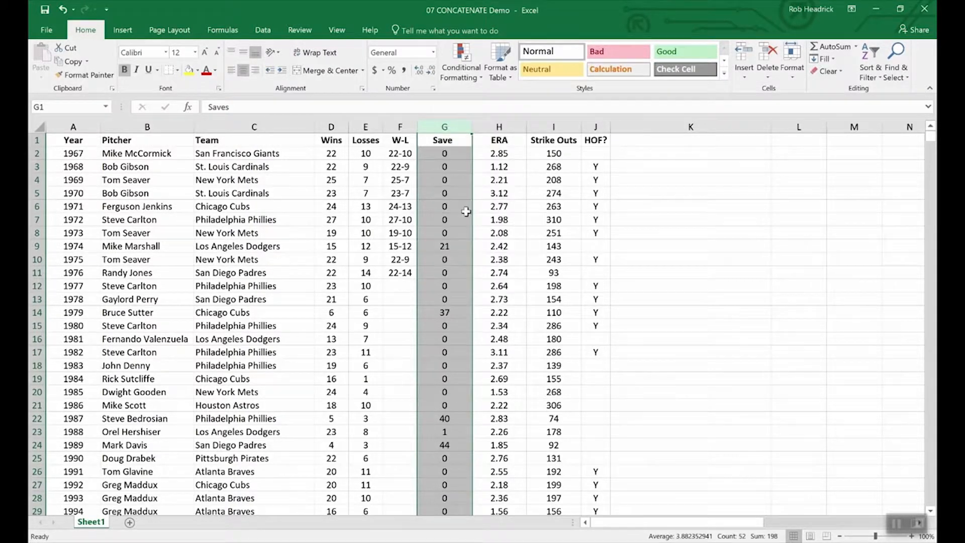
pyautogui.click(431, 139)
pyautogui.moveTo(400, 154); pyautogui.dragTo(400, 273)
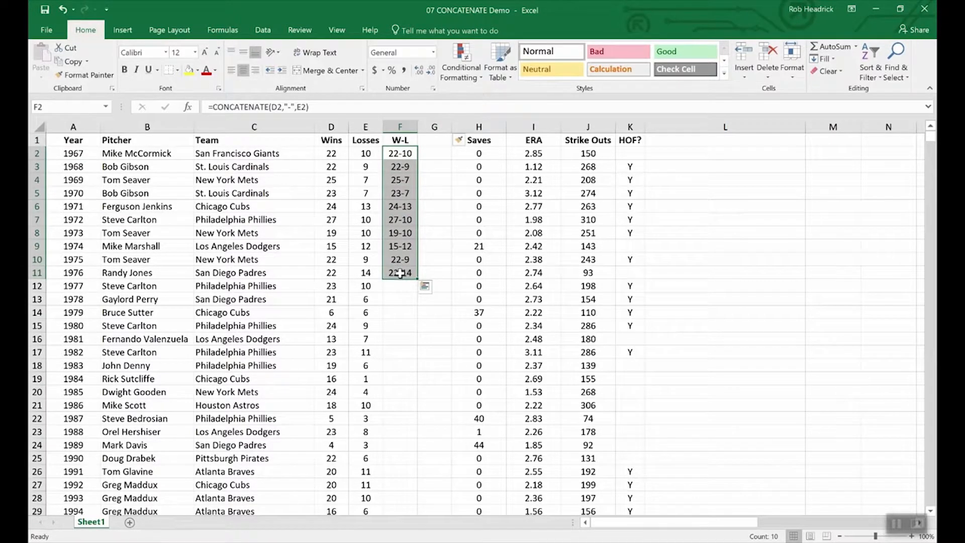
pyautogui.hotkey('ctrl', 'c')
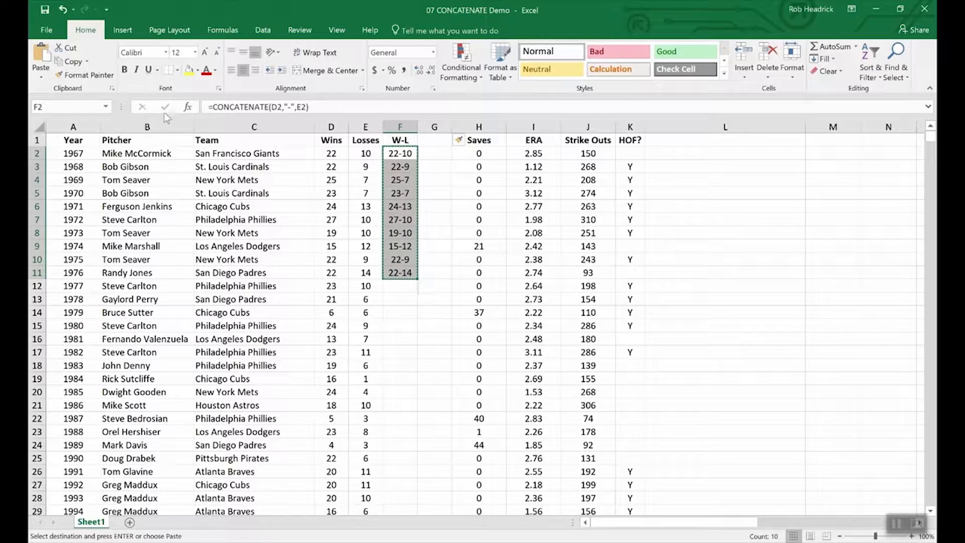
# Paste the W-L records into G2:G11 as plain values.
pyautogui.click(41, 76)
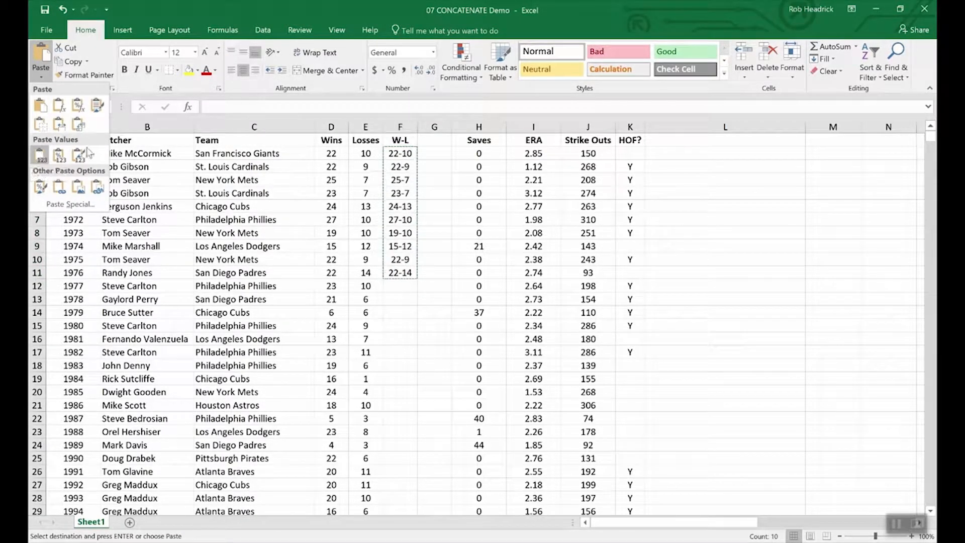
pyautogui.click(433, 154)
pyautogui.moveTo(434, 153); pyautogui.dragTo(437, 277)
pyautogui.click(41, 77)
pyautogui.click(41, 151)
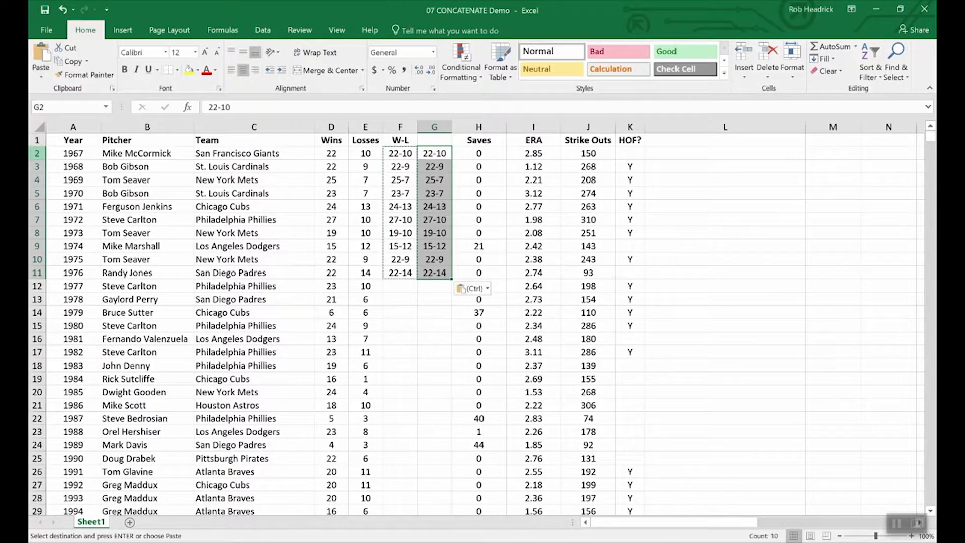
pyautogui.click(431, 301)
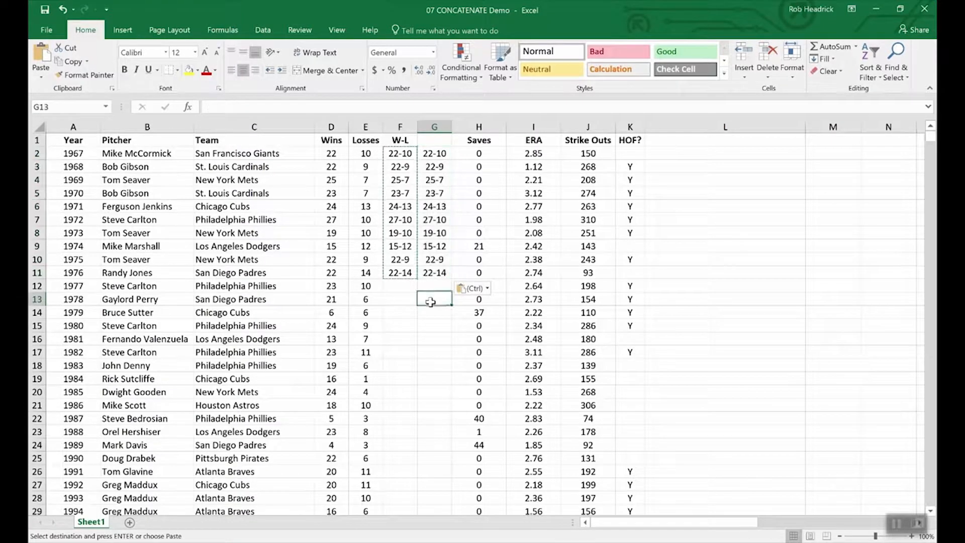
pyautogui.click(395, 191)
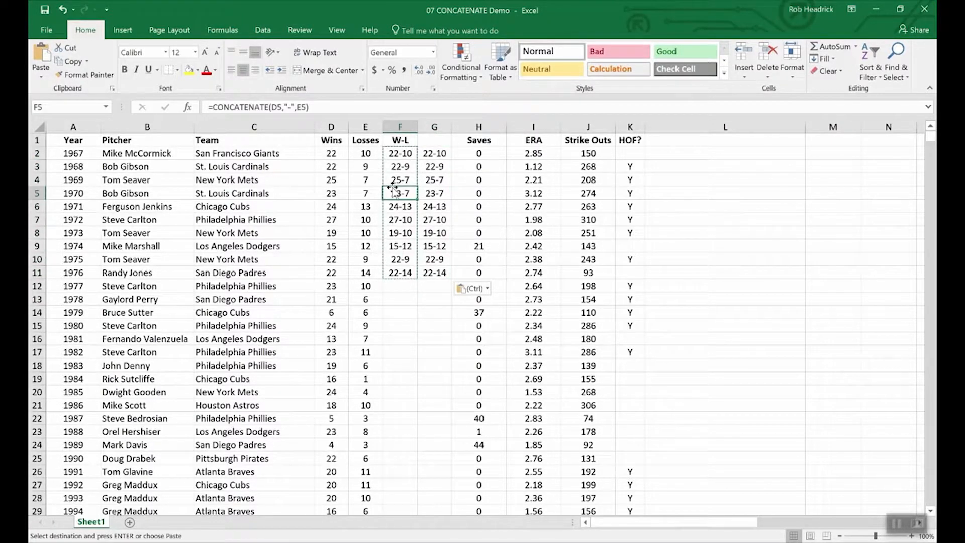
pyautogui.click(435, 198)
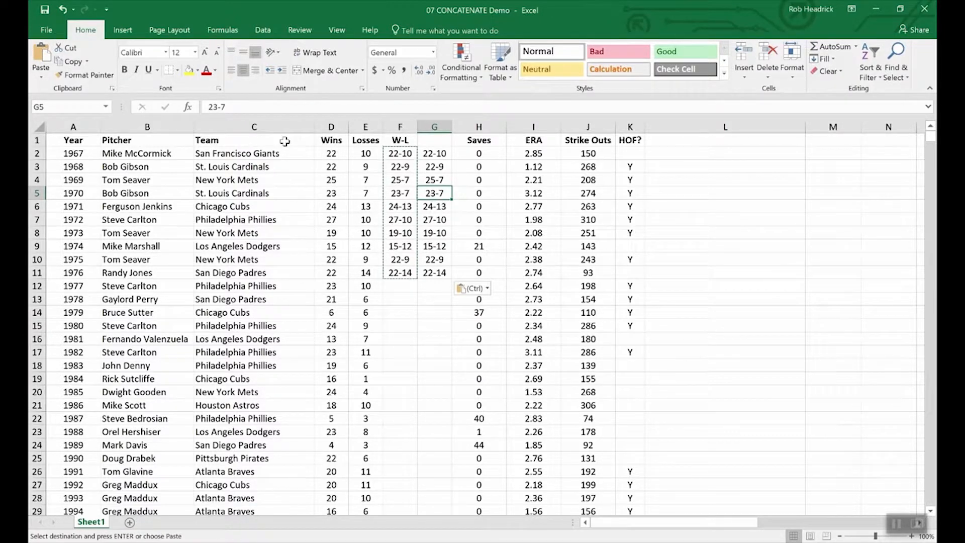
# Inspect the wins and losses values in D14, D13, E13 and E12.
pyautogui.click(325, 312)
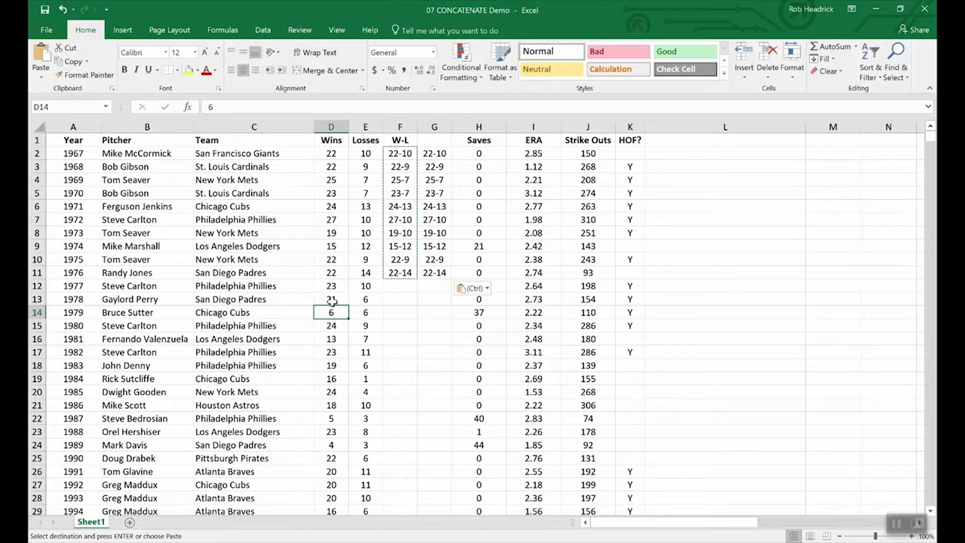
pyautogui.click(333, 300)
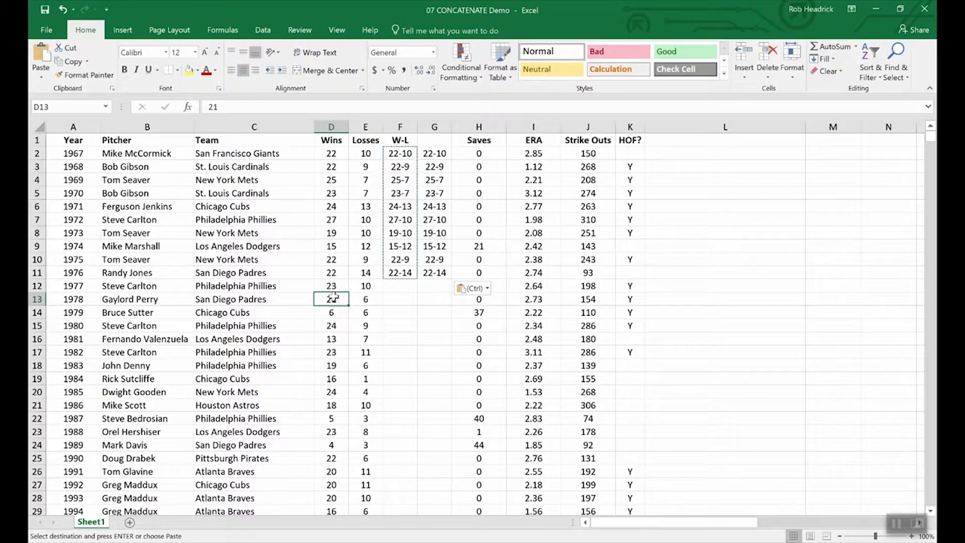
pyautogui.click(375, 299)
pyautogui.click(370, 285)
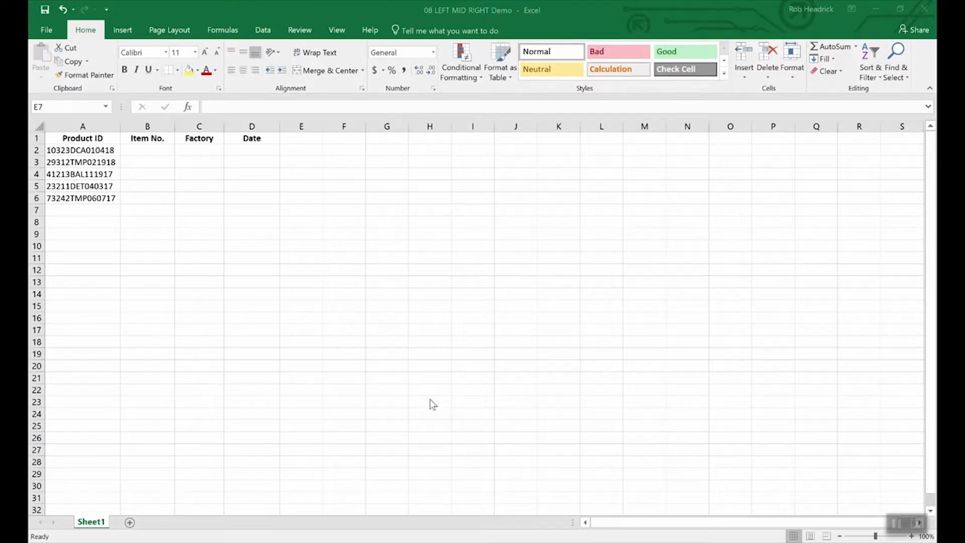
# In the LEFT MID RIGHT workbook, enter =RIGHT(A2,6) in D2 to extract the date 010418.
pyautogui.click(434, 387)
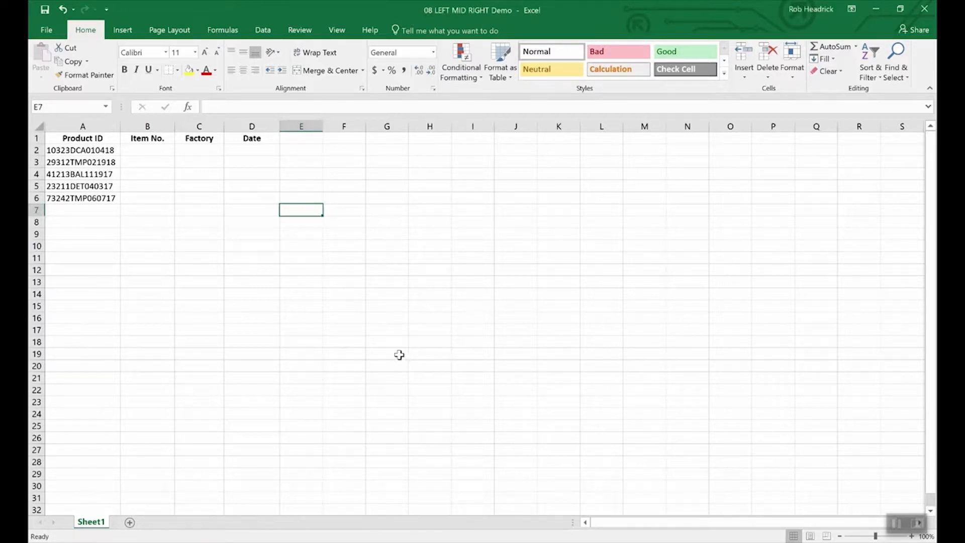
pyautogui.click(101, 151)
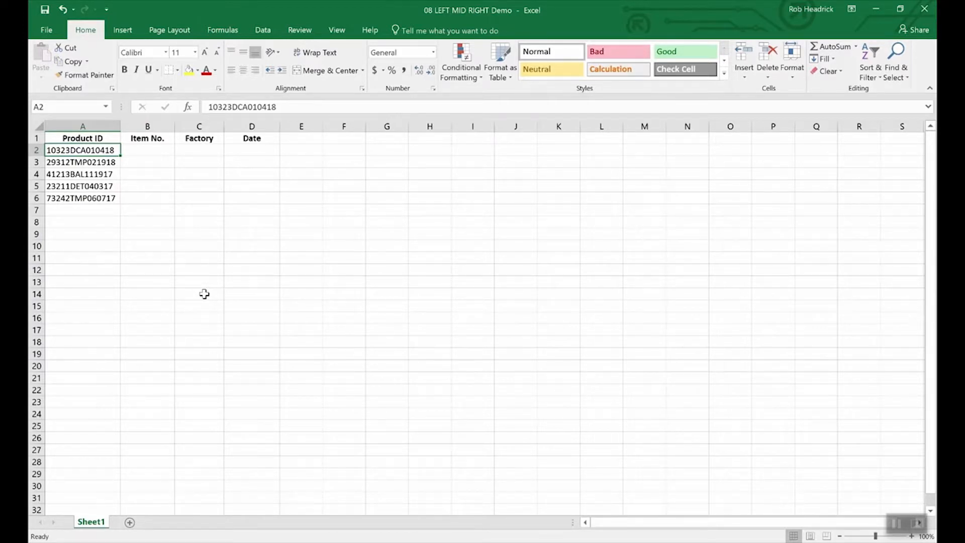
pyautogui.click(255, 151)
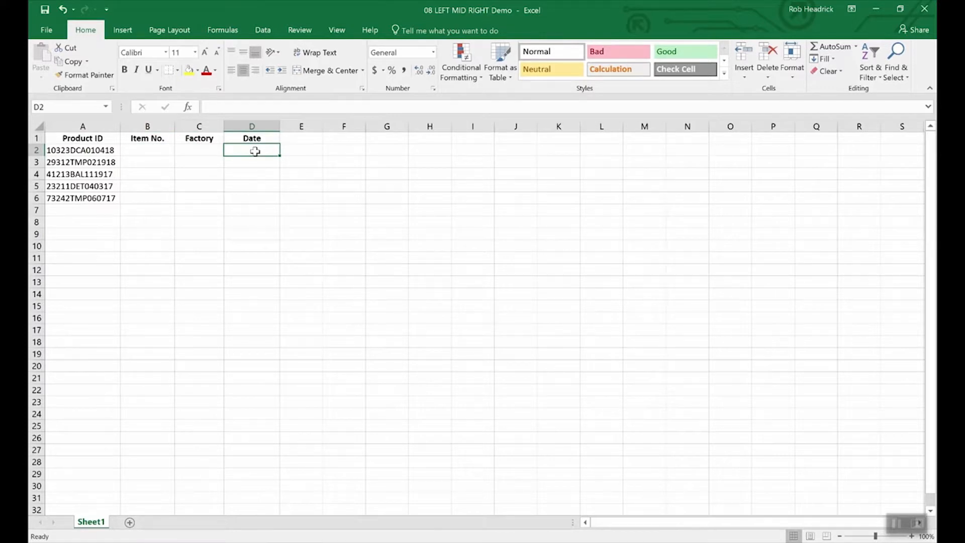
pyautogui.write('=right')
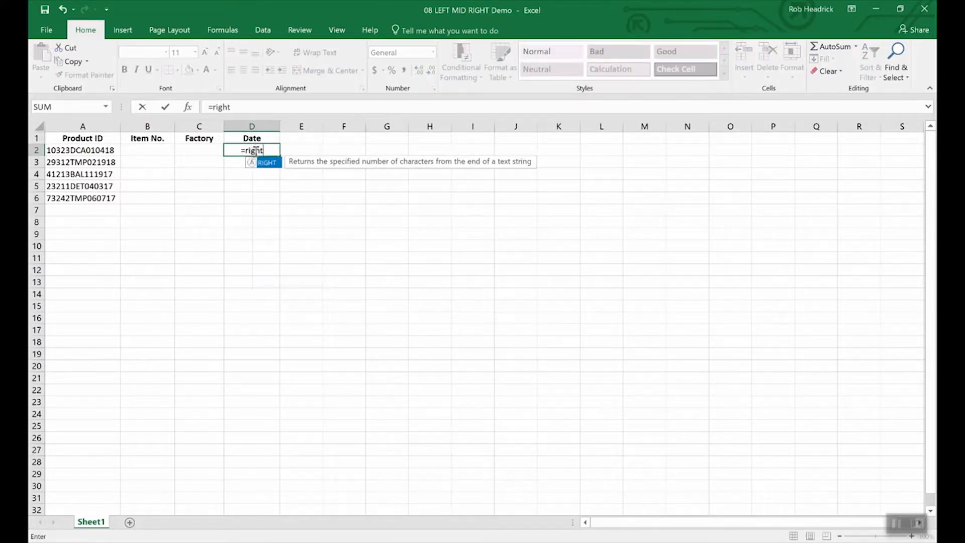
pyautogui.write('(')
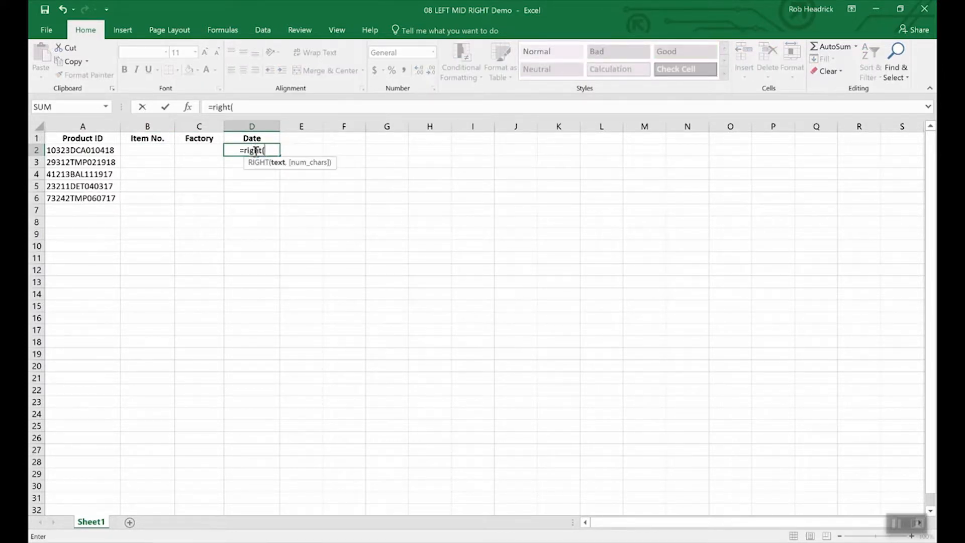
pyautogui.write('a2')
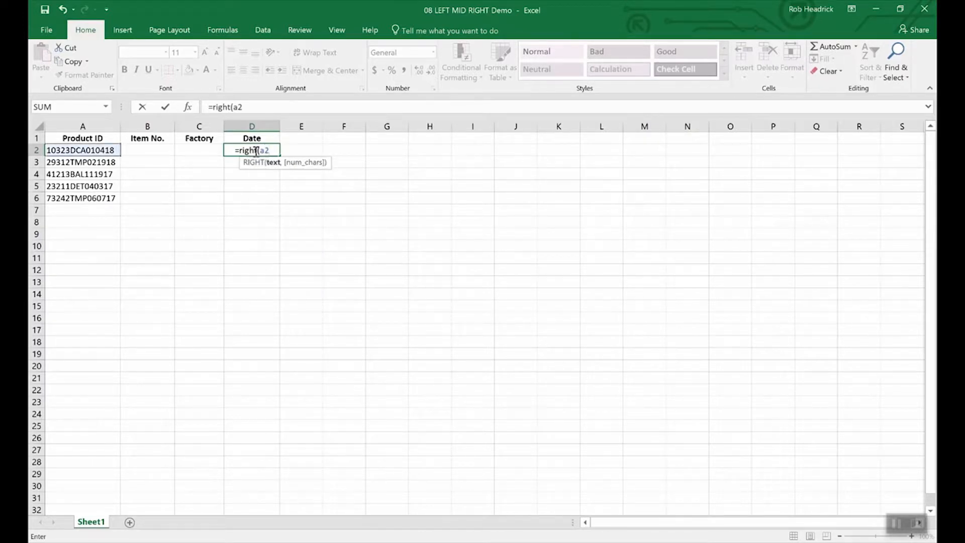
pyautogui.write(',')
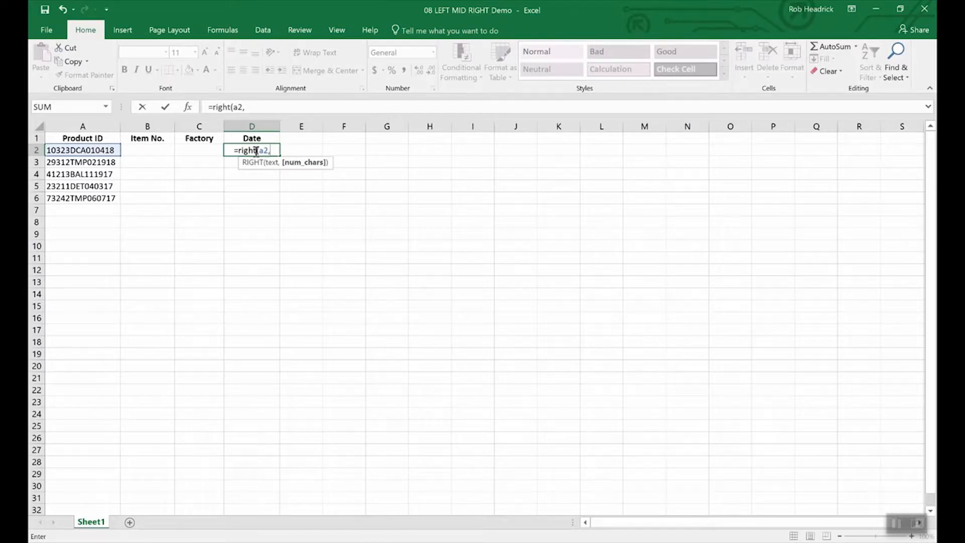
pyautogui.write('6')
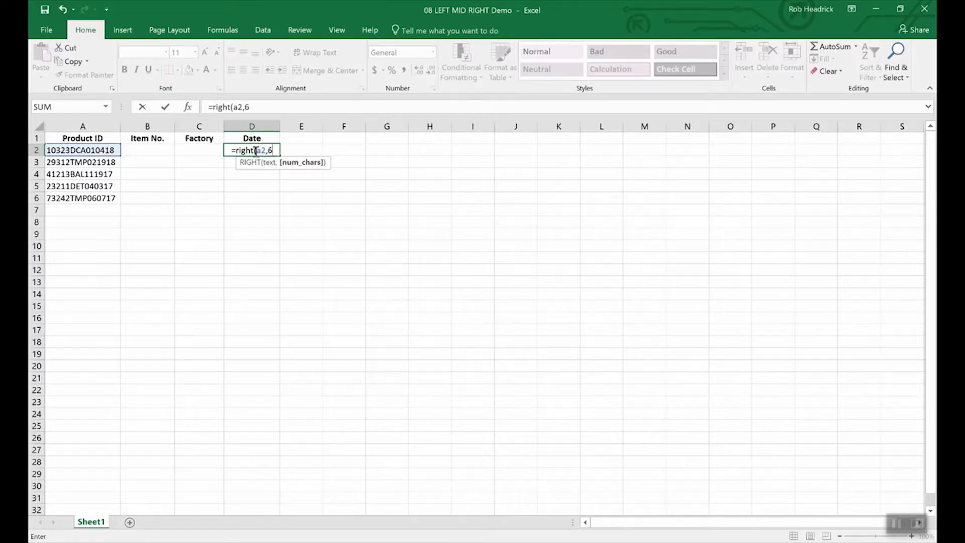
pyautogui.write(')')
pyautogui.press('Return')
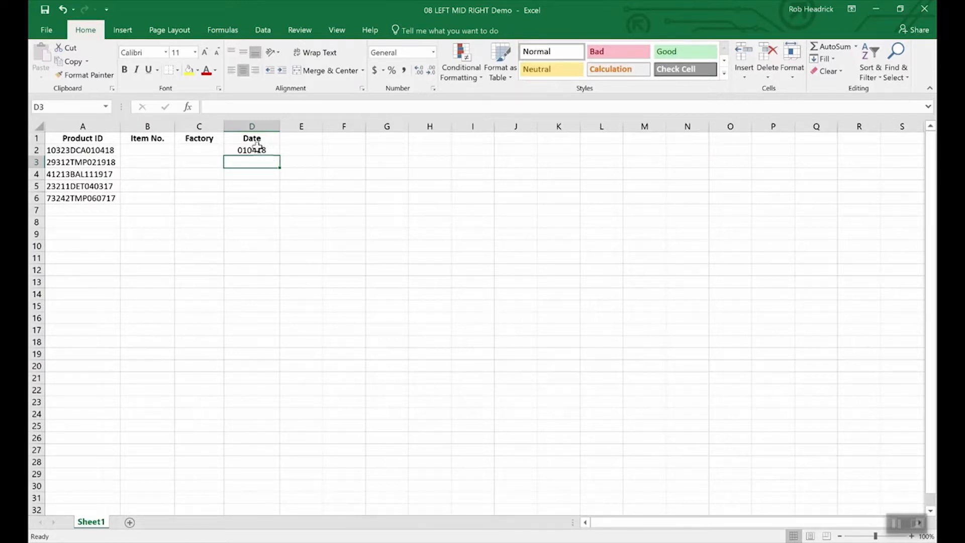
pyautogui.click(254, 150)
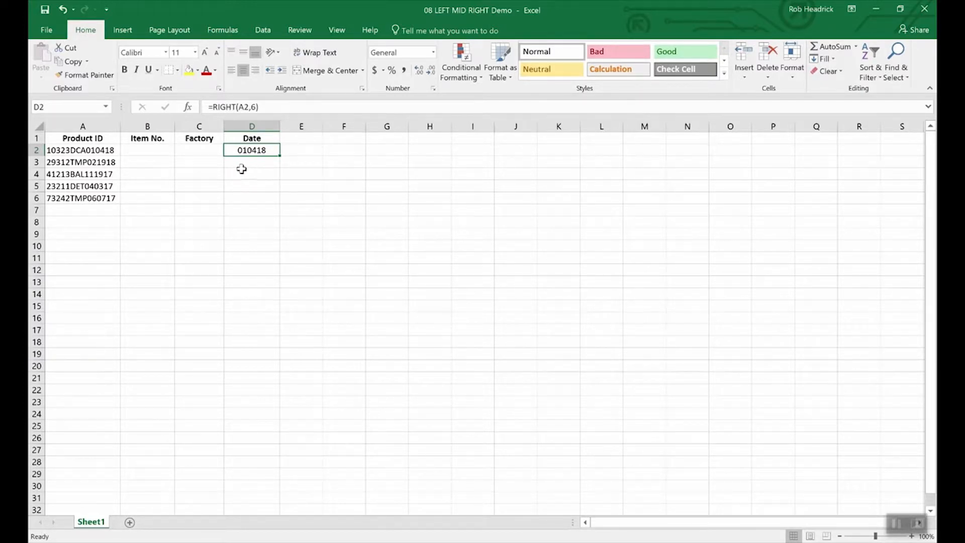
# Enter =LEFT(A2,5) in B2 to extract item number 10323.
pyautogui.click(152, 151)
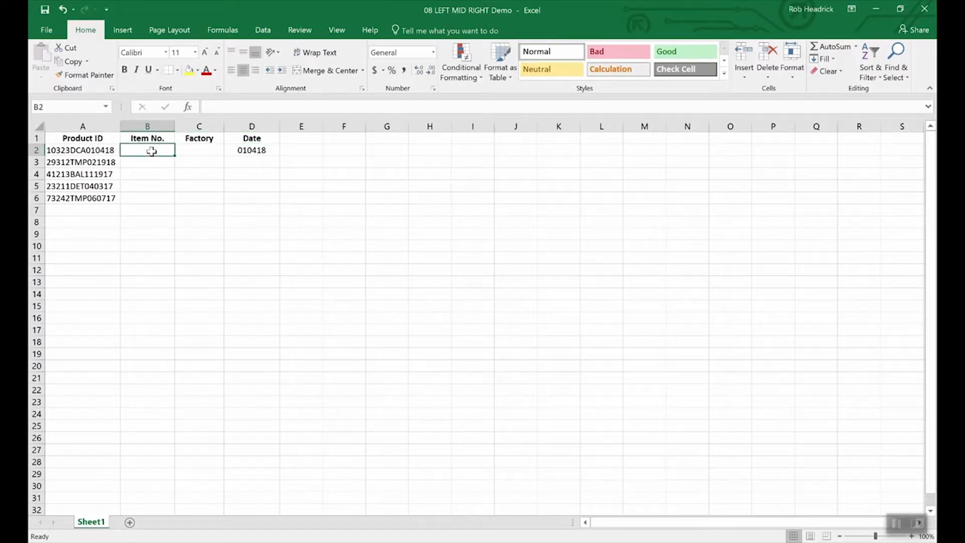
pyautogui.write('=')
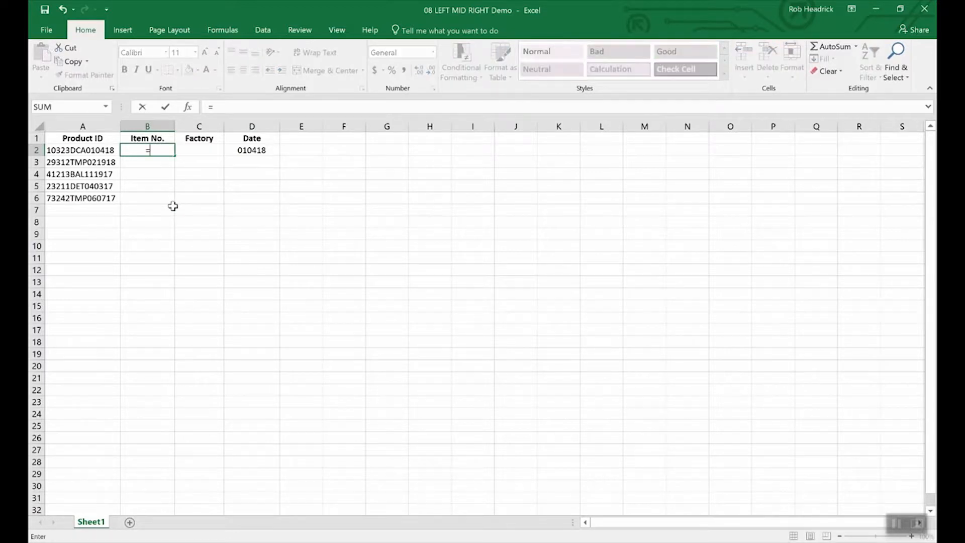
pyautogui.write('lef')
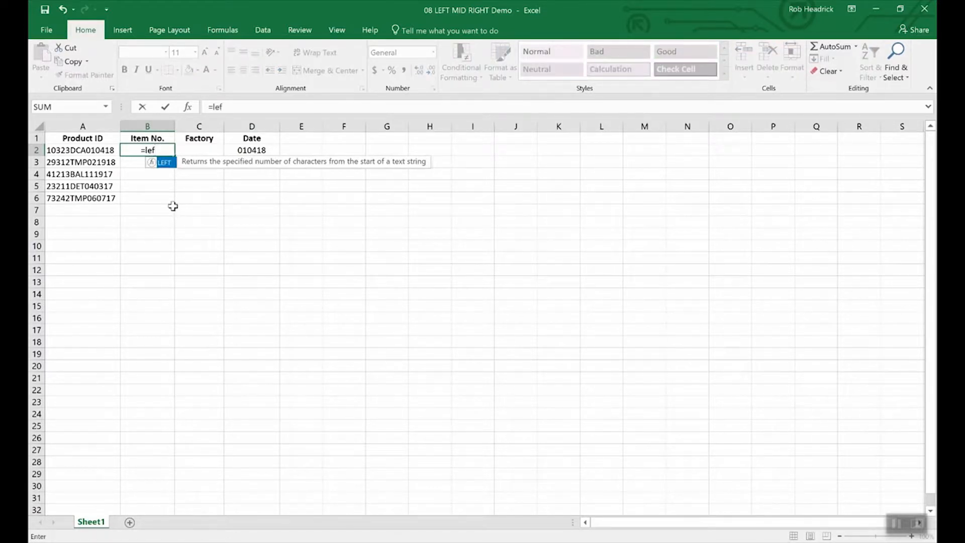
pyautogui.write('t(a')
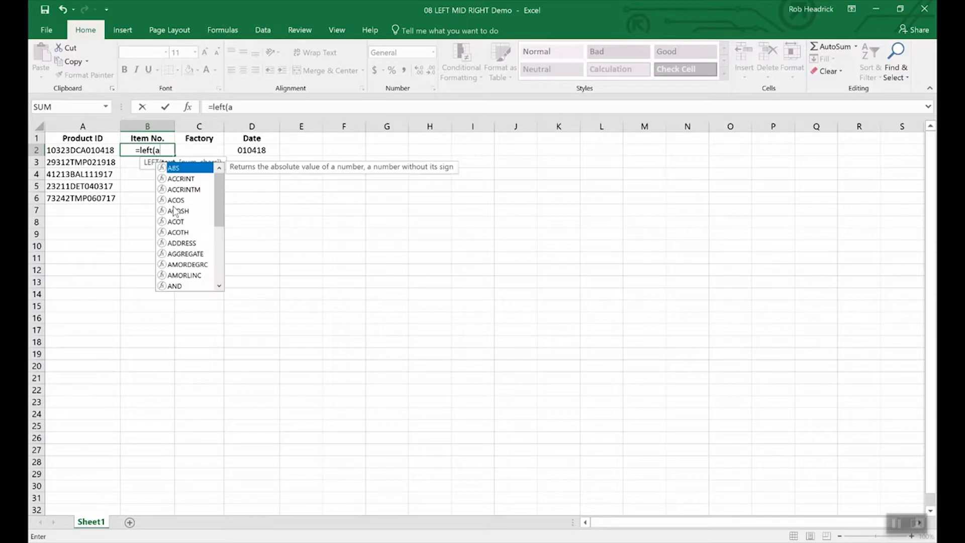
pyautogui.write('2,')
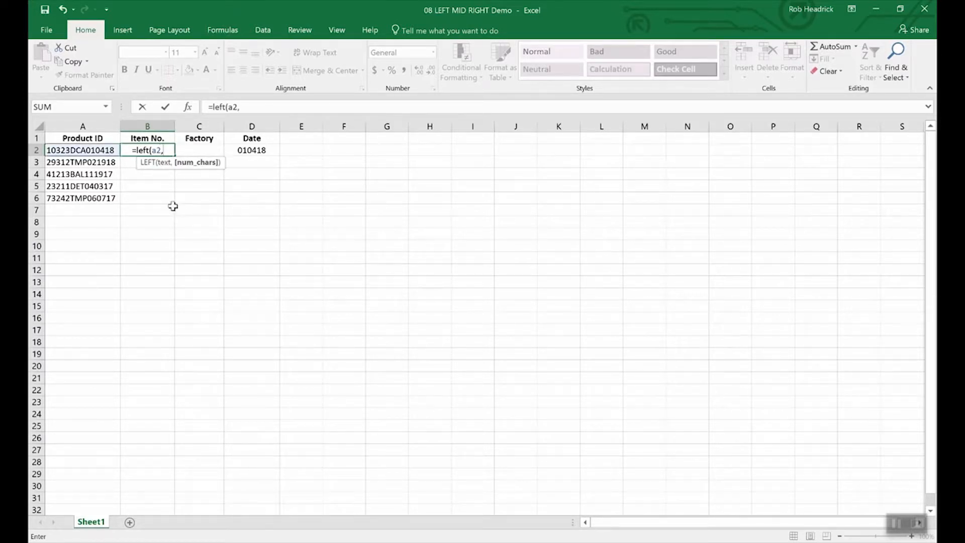
pyautogui.write('5')
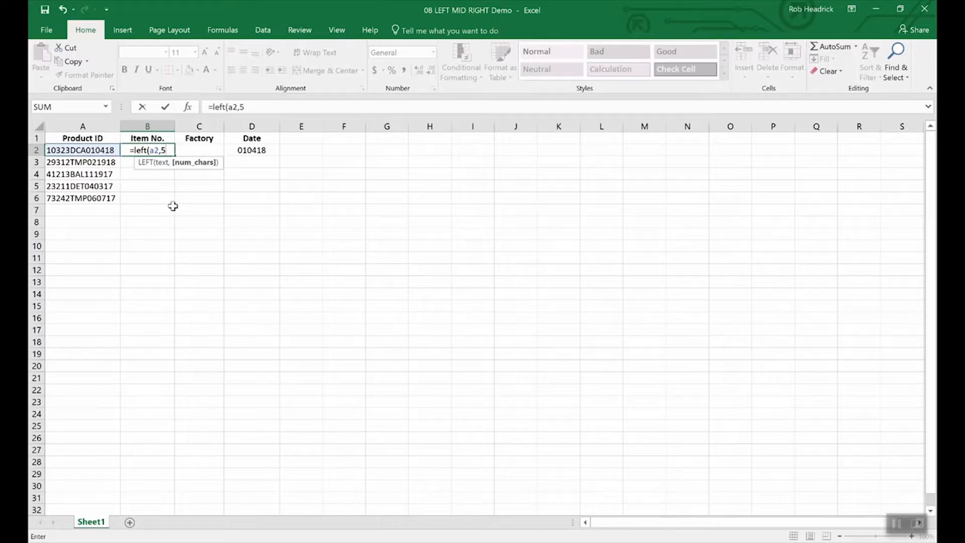
pyautogui.write(')')
pyautogui.press('Return')
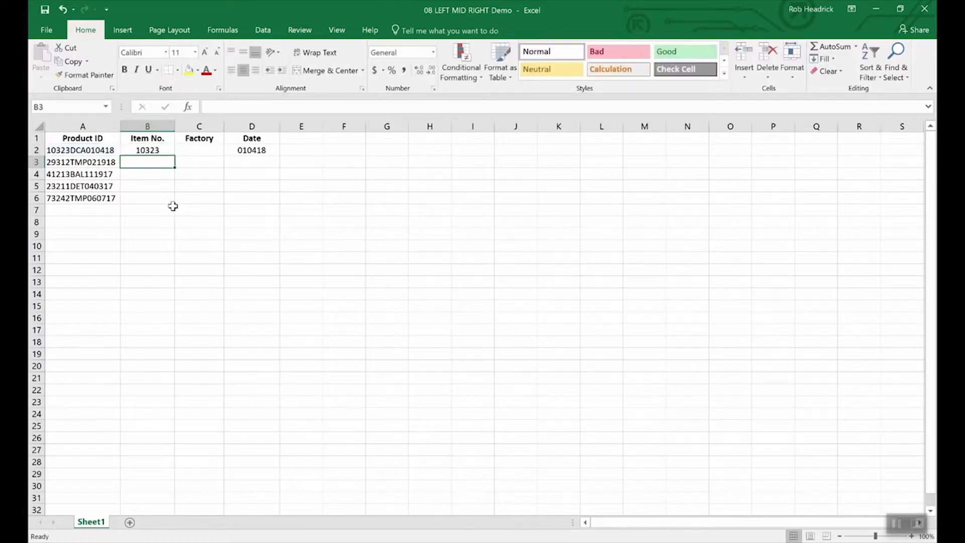
pyautogui.press('Up')
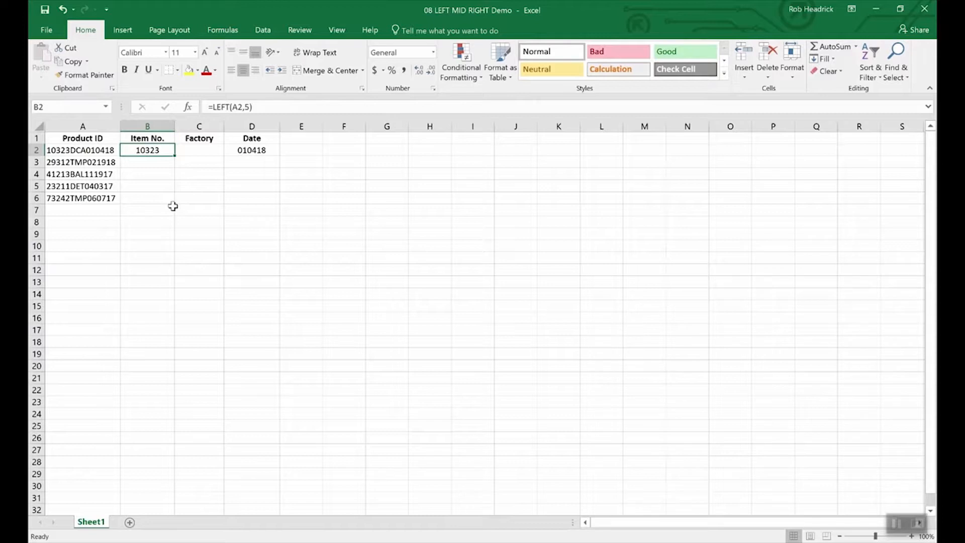
pyautogui.press('Right')
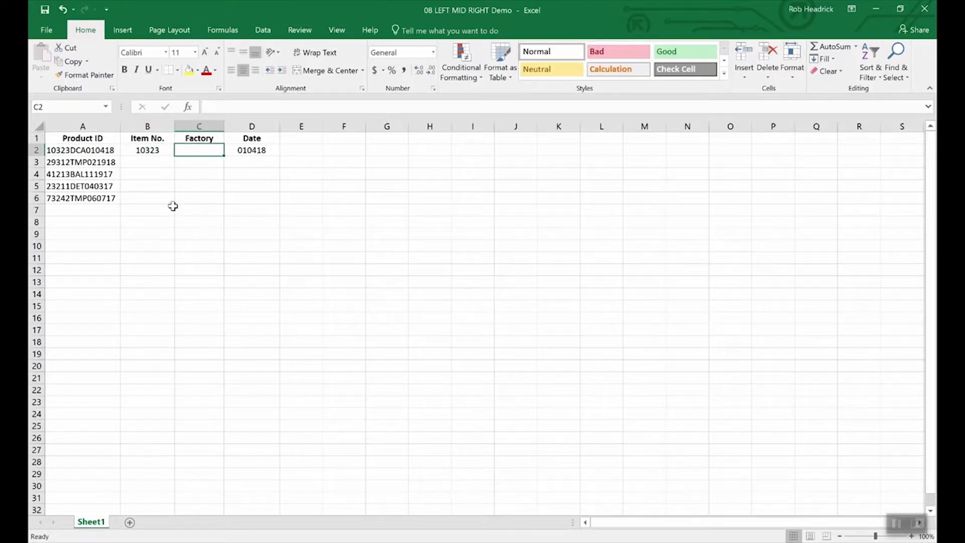
# Enter =MID(A2,6,3) in C2 to extract factory code DCA.
pyautogui.write('=')
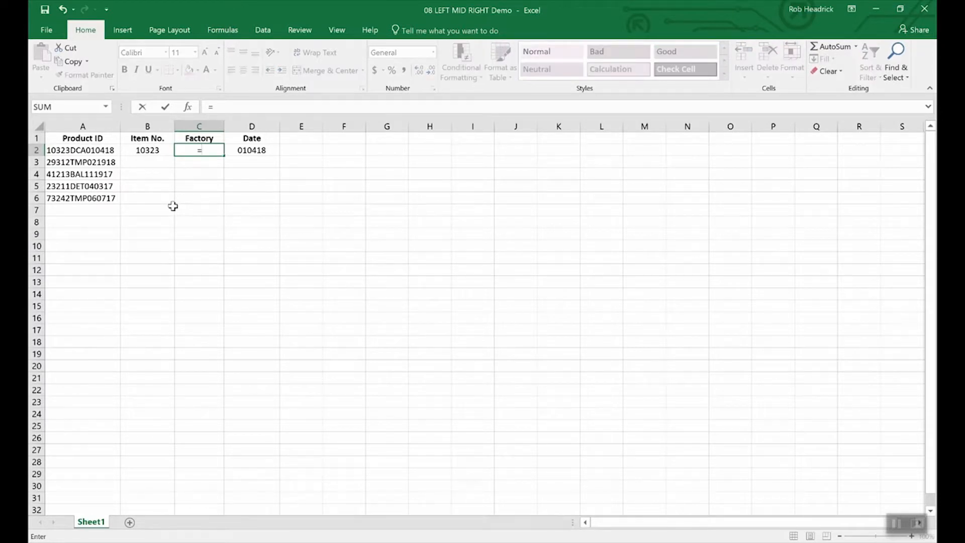
pyautogui.write('mid(a2')
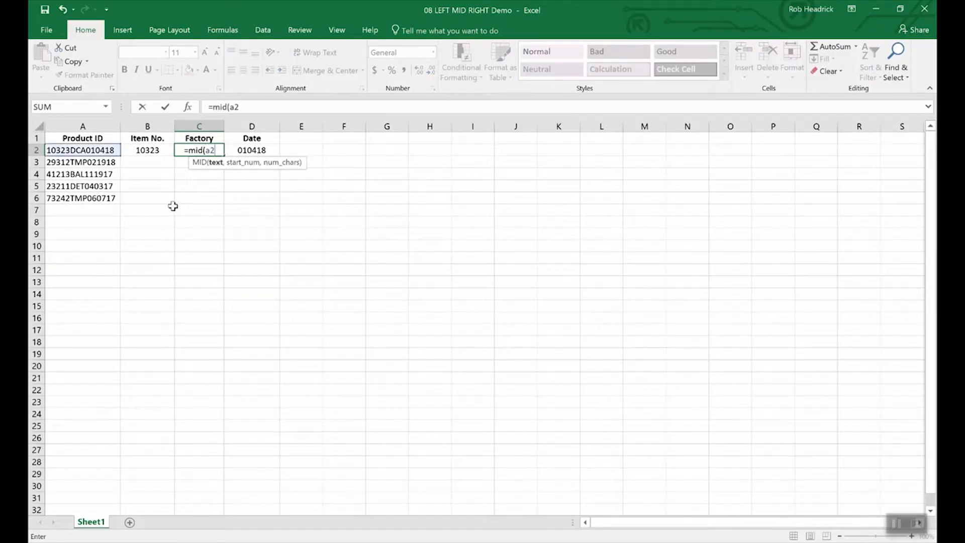
pyautogui.write(',')
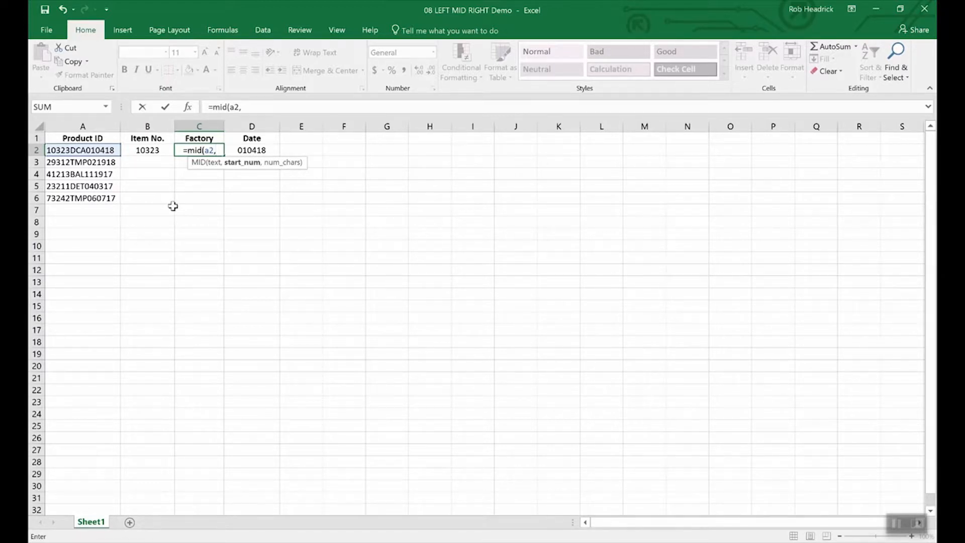
pyautogui.write('6')
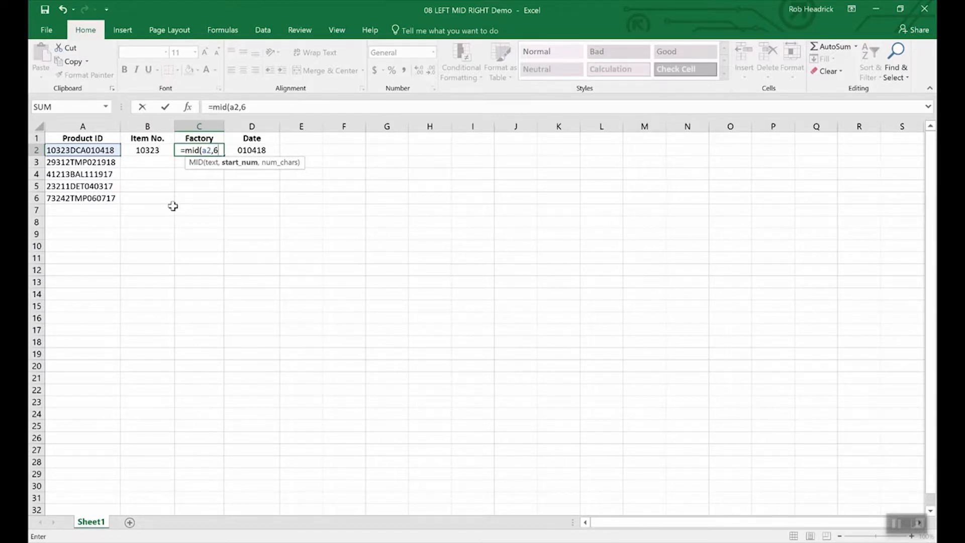
pyautogui.write(',')
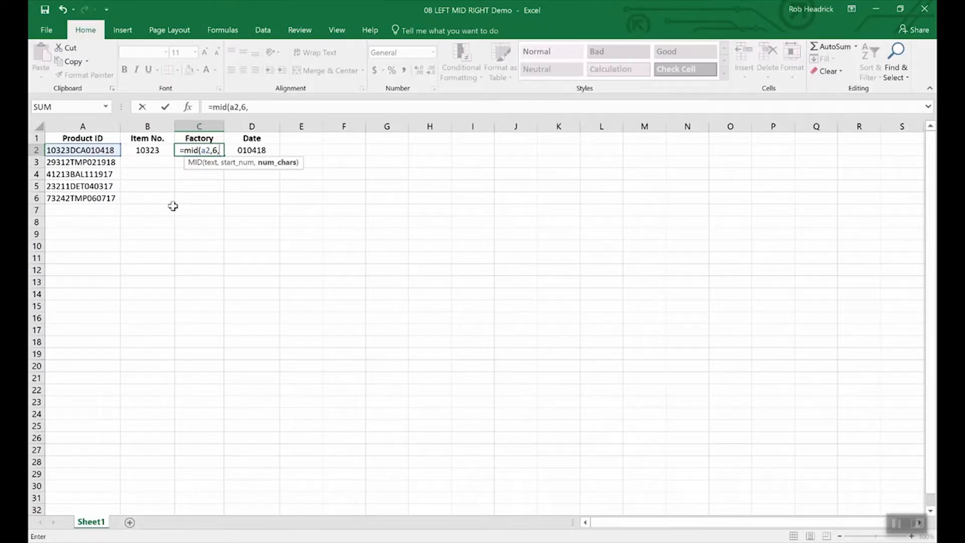
pyautogui.write('3')
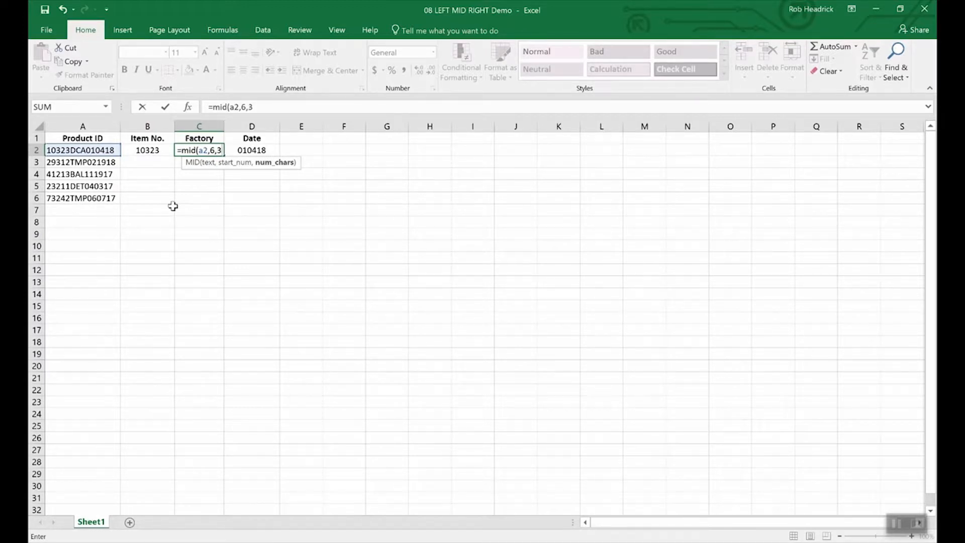
pyautogui.press('Return')
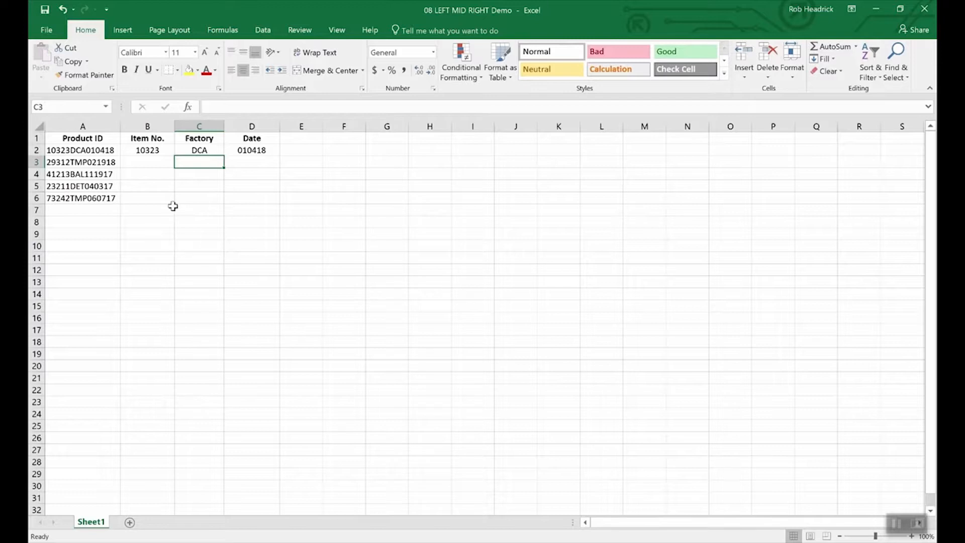
pyautogui.click(202, 150)
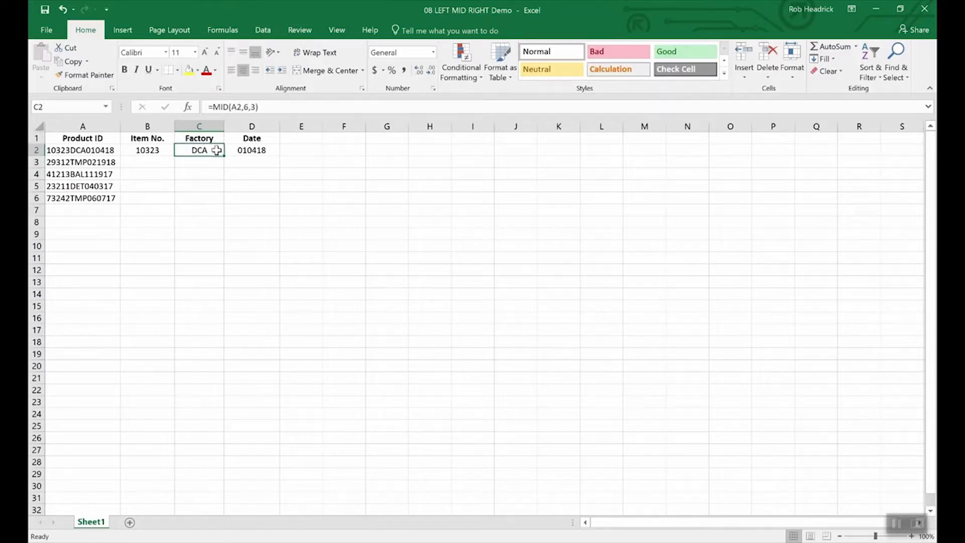
# Fill the MID formula from C2 down to C6, giving DCA, TMP, BAL, DET and TMP.
pyautogui.moveTo(224, 157); pyautogui.dragTo(220, 202)
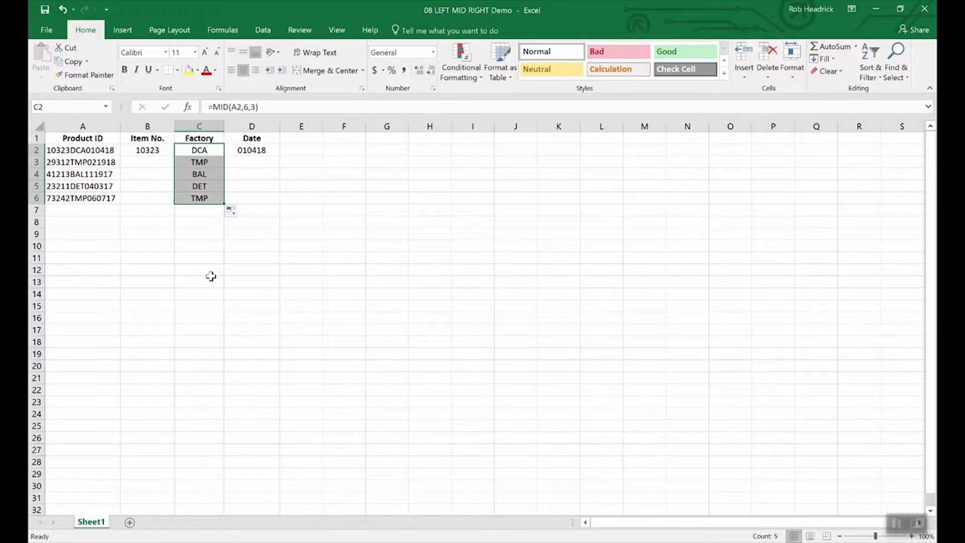
pyautogui.press('Left')
pyautogui.press('Left')
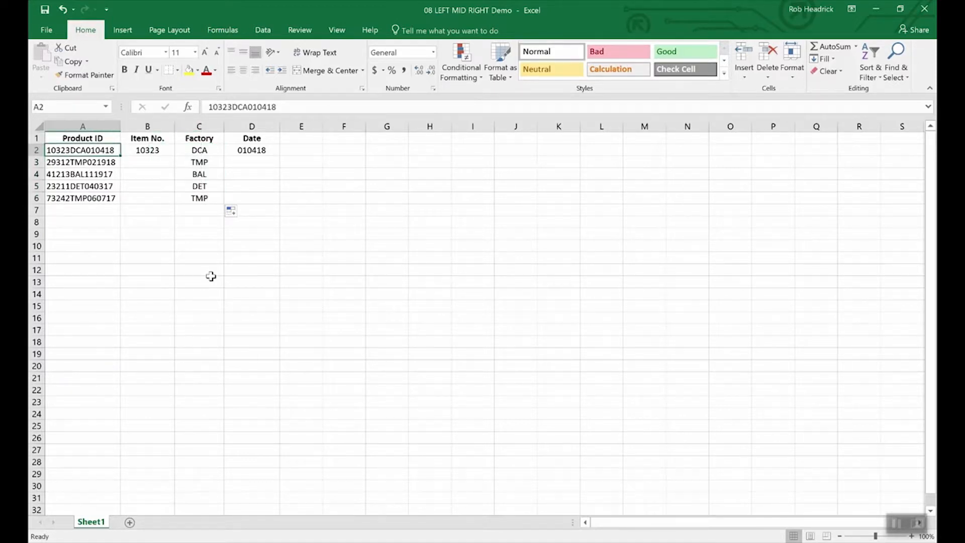
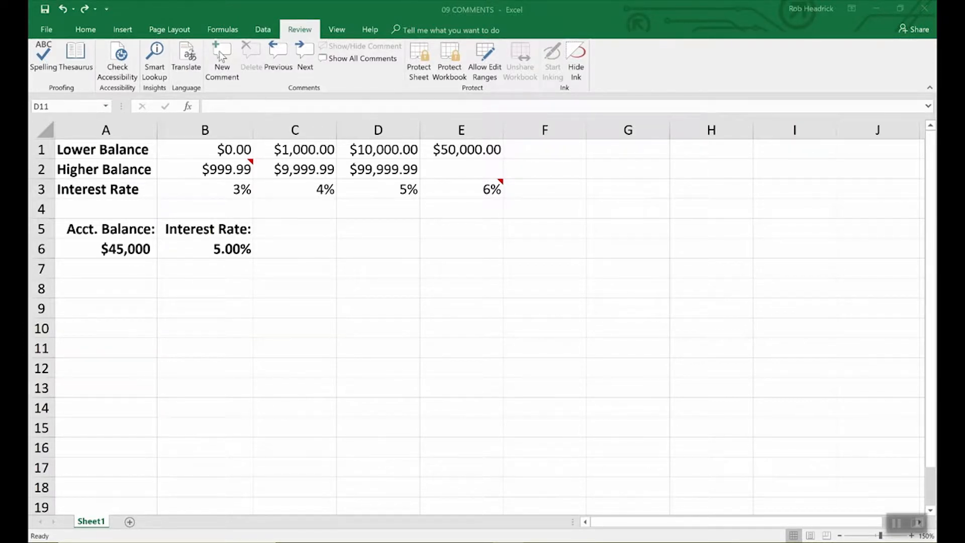
# Add the comment 'Remember to double check rates above.' to interest rate cell B6.
pyautogui.click(237, 250)
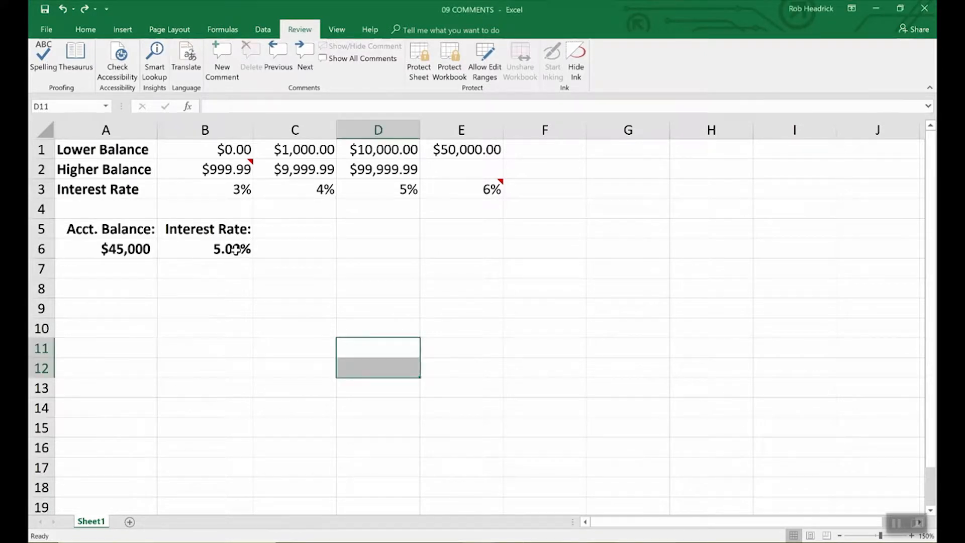
pyautogui.click(236, 250)
pyautogui.click(220, 56)
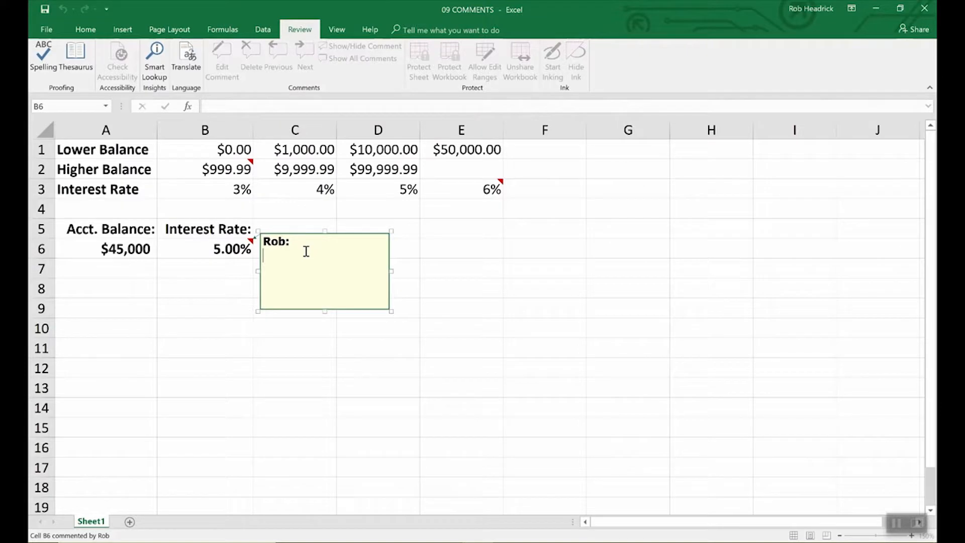
pyautogui.write('Remember to double check rates above.')
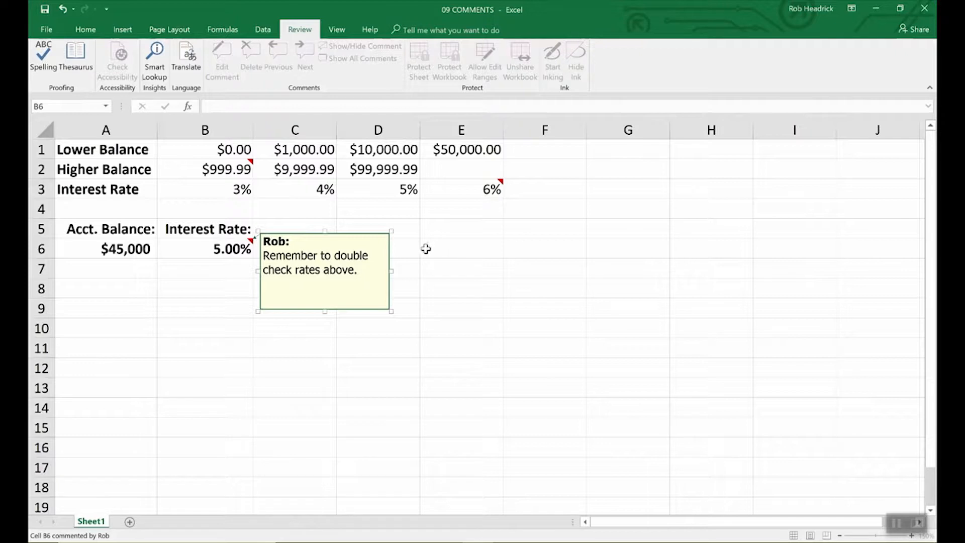
pyautogui.click(429, 249)
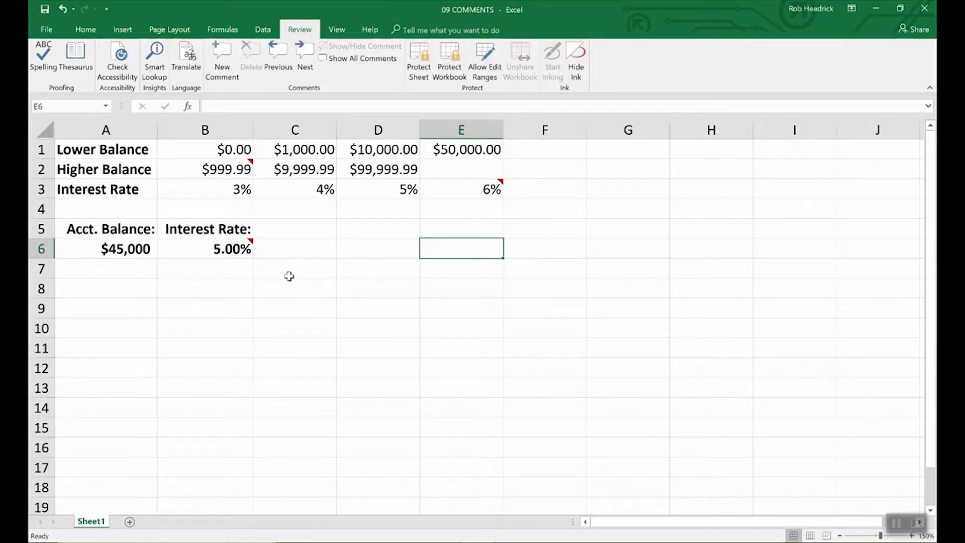
# Read the sheet's comments, reselect B6, and open the 09 COMMENTS workbook's Info page.
pyautogui.moveTo(253, 245)
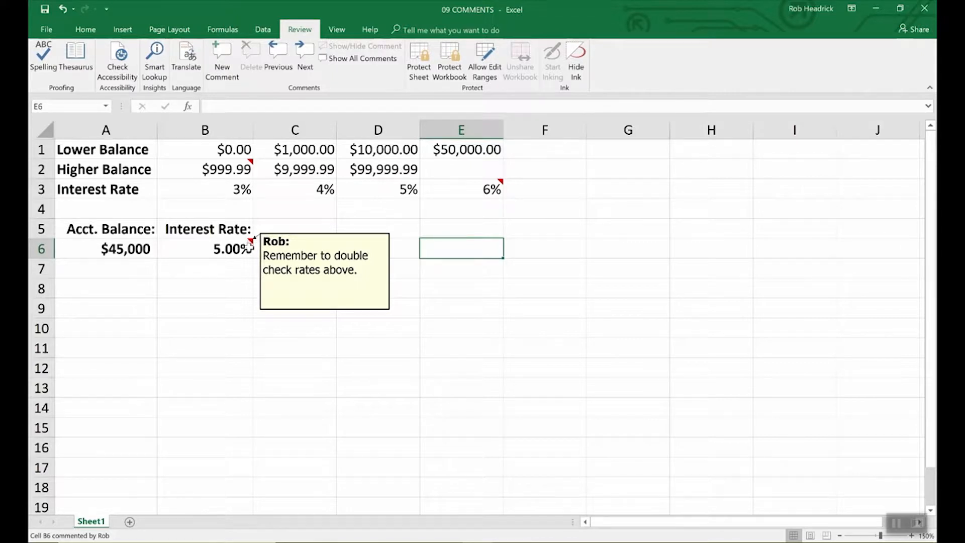
pyautogui.moveTo(251, 163)
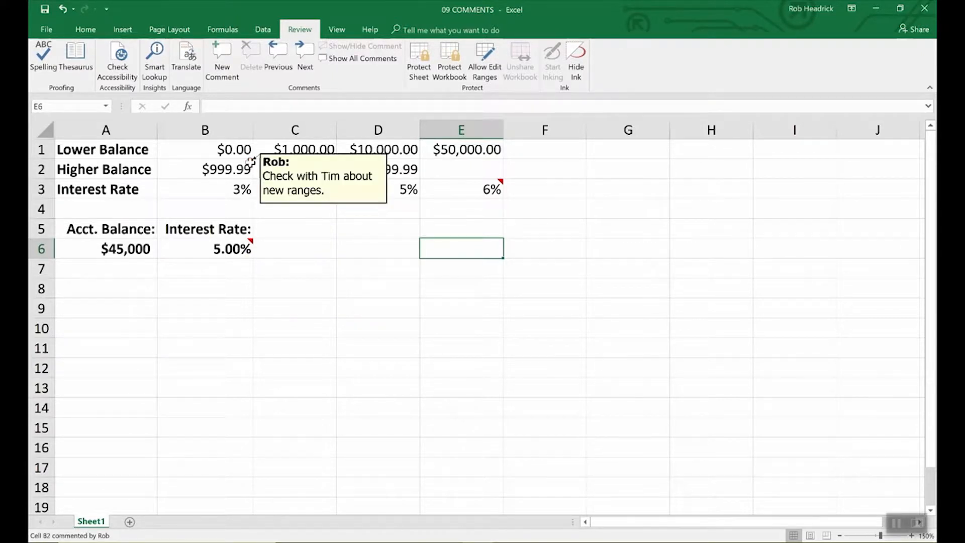
pyautogui.moveTo(498, 187)
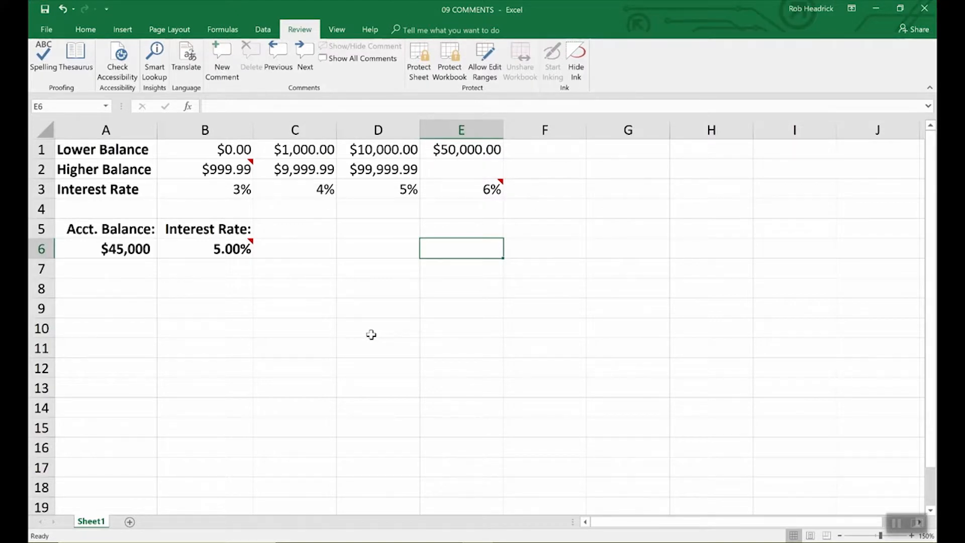
pyautogui.click(246, 248)
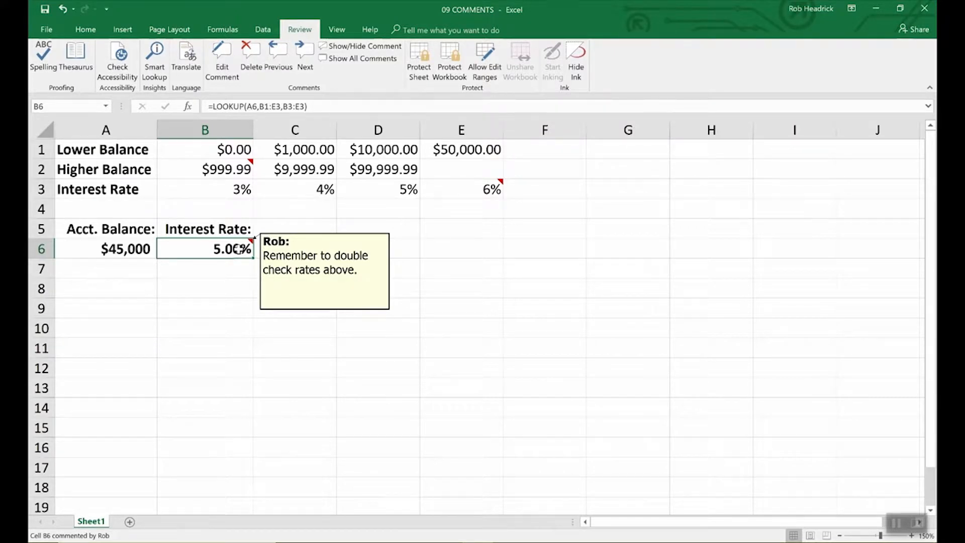
pyautogui.click(287, 262)
pyautogui.click(239, 247)
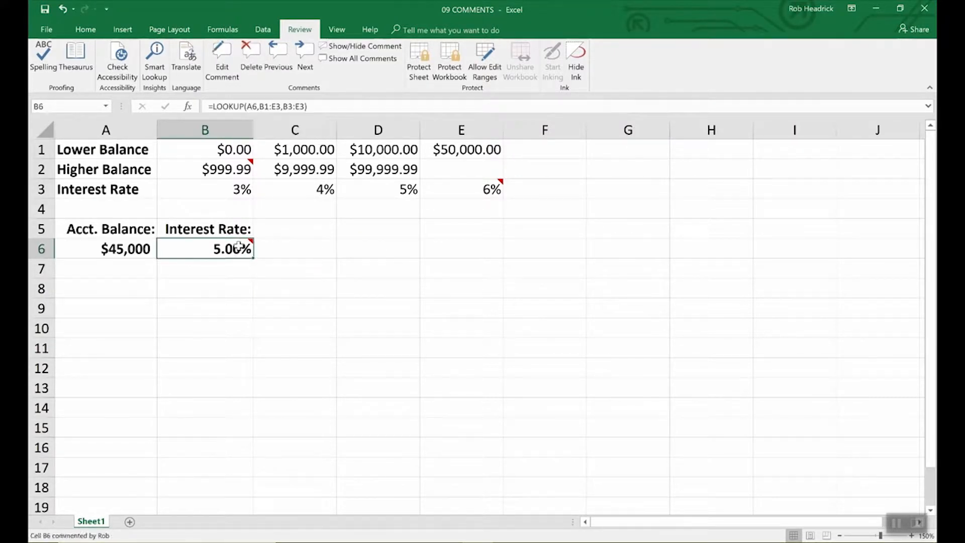
pyautogui.click(46, 30)
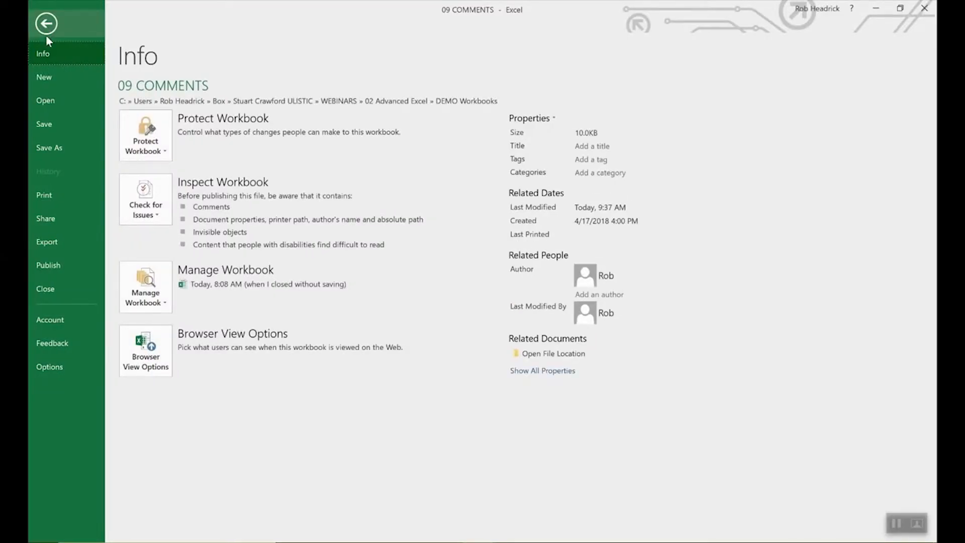
# Check the User name on the Excel Options General page and close Options unchanged.
pyautogui.click(50, 364)
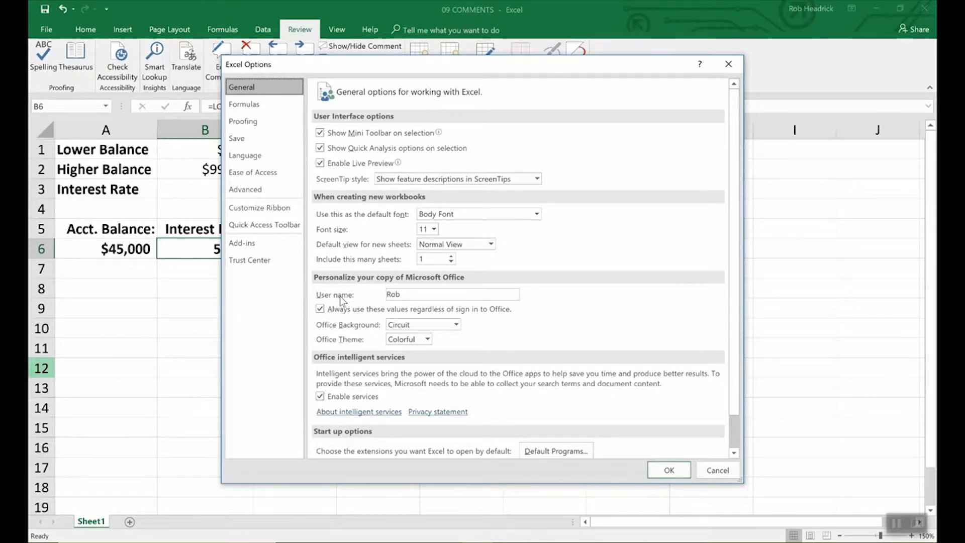
pyautogui.click(409, 297)
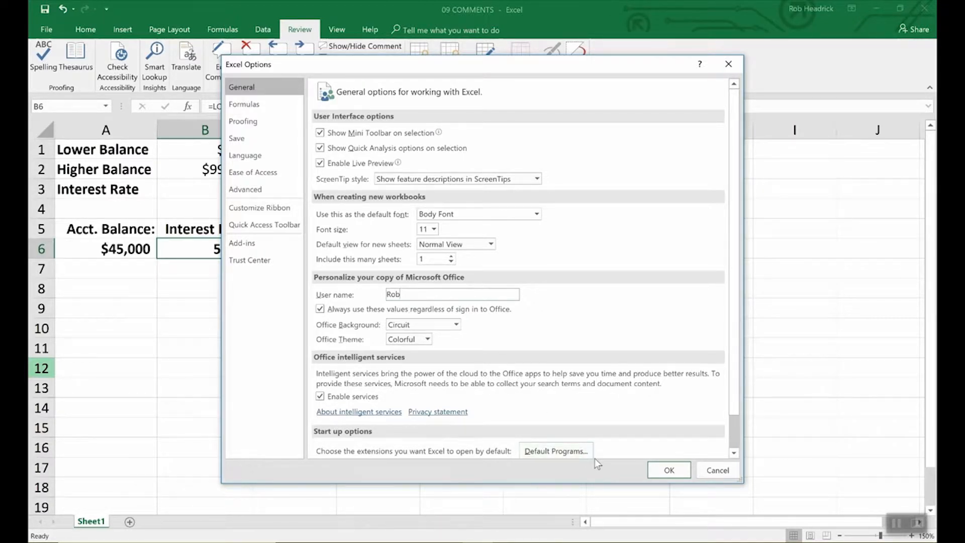
pyautogui.click(664, 470)
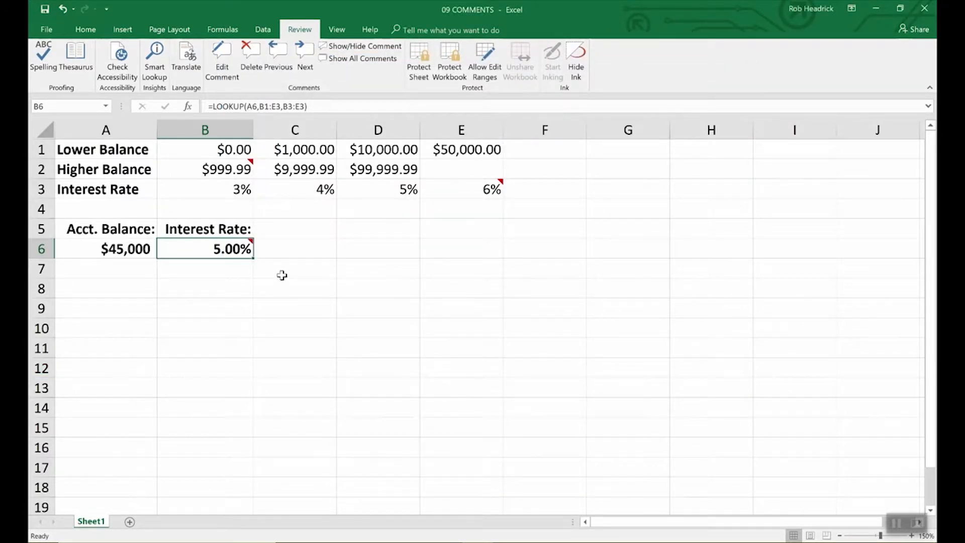
# Keep B6's comment permanently shown, and cancel Format Comment, leaving the Tahoma 9 font.
pyautogui.click(369, 46)
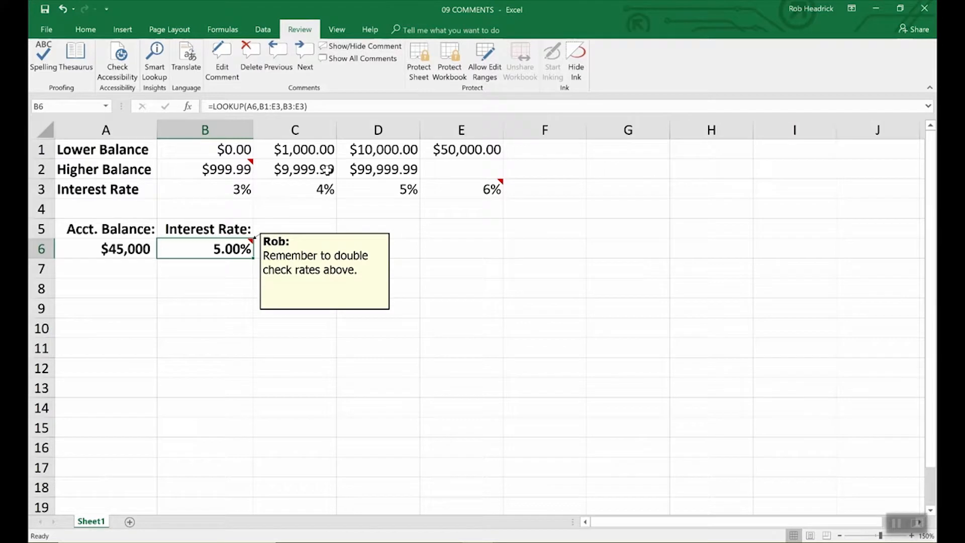
pyautogui.click(327, 270)
pyautogui.rightClick(326, 271)
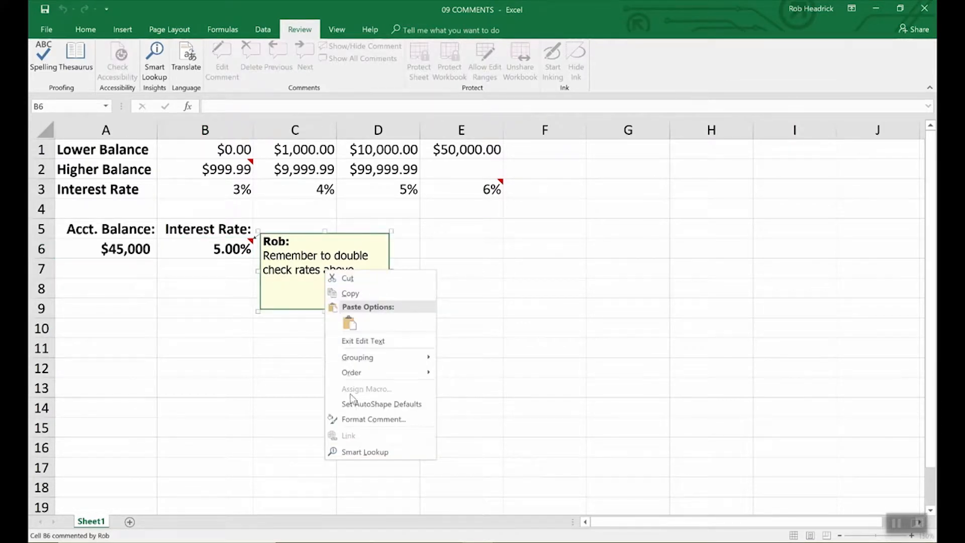
pyautogui.click(359, 422)
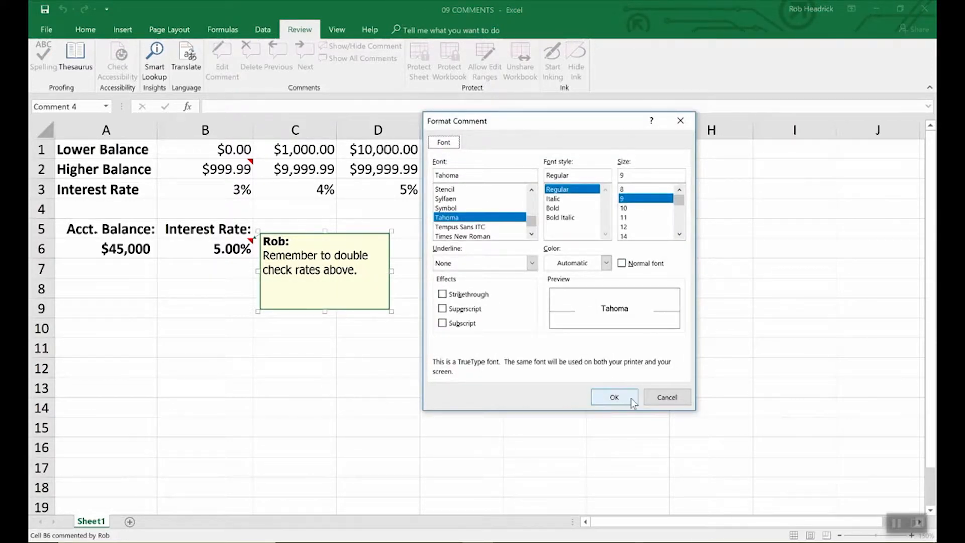
pyautogui.click(664, 398)
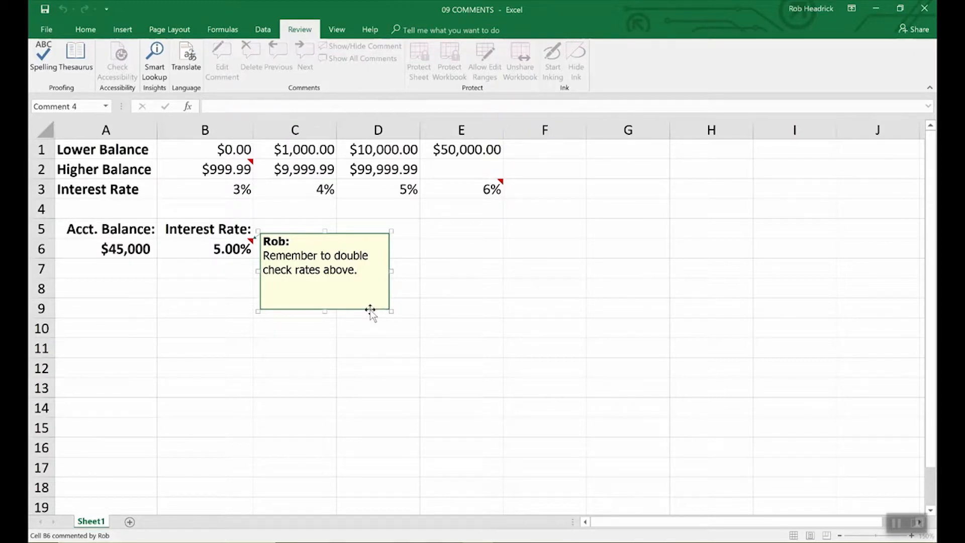
# Set B6's comment fill colour to light turquoise under Format Comment's Colors and Lines.
pyautogui.rightClick(370, 310)
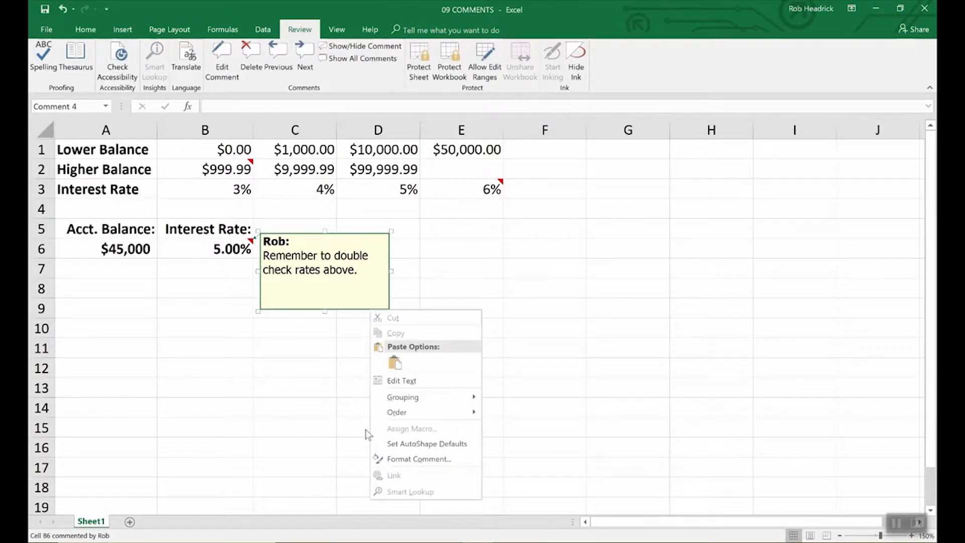
pyautogui.click(401, 459)
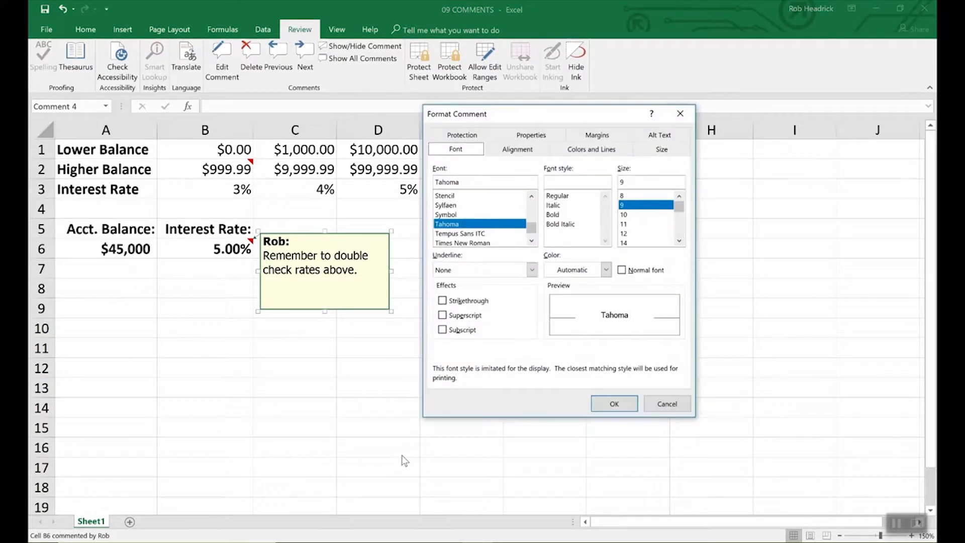
pyautogui.click(594, 150)
pyautogui.click(570, 185)
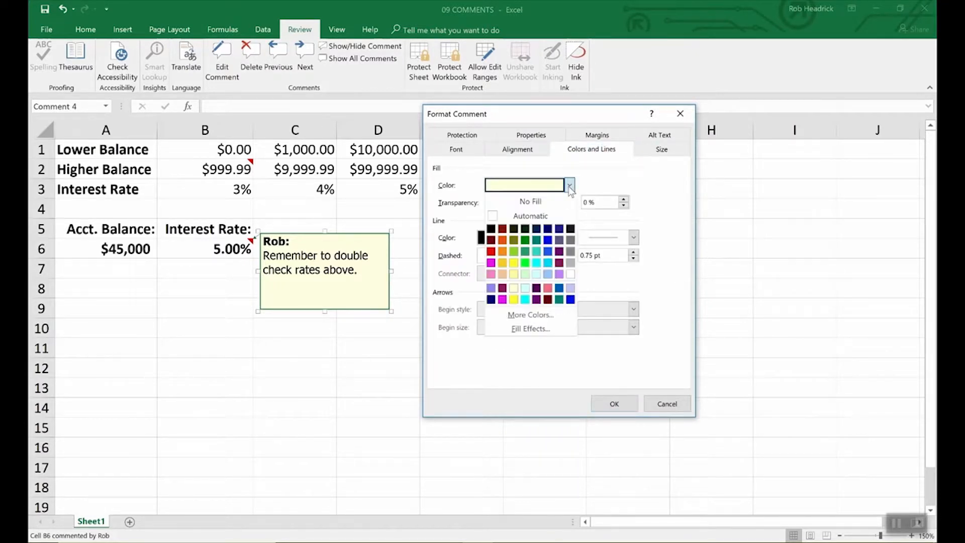
pyautogui.click(537, 274)
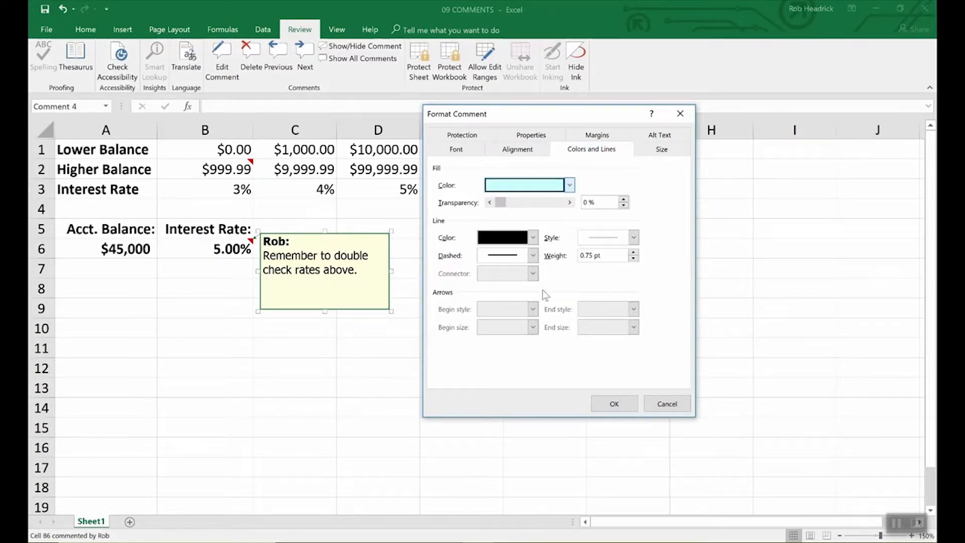
pyautogui.click(631, 404)
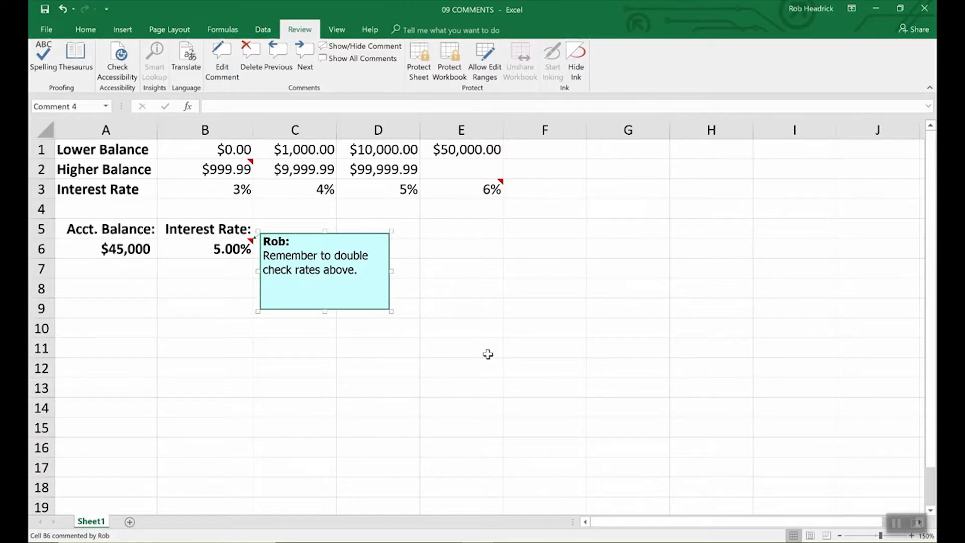
# Check the B2 and E3 comments, then show all comments on the sheet.
pyautogui.click(488, 354)
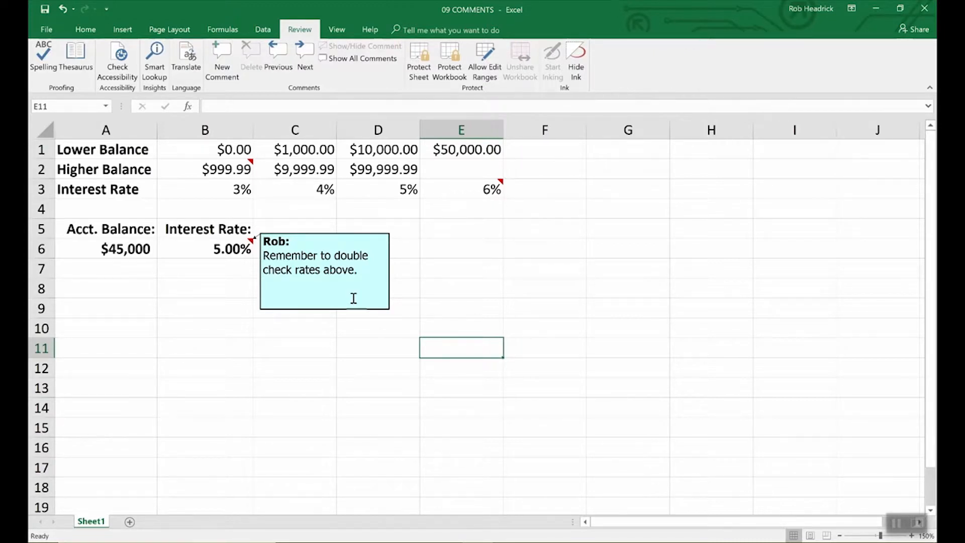
pyautogui.click(246, 166)
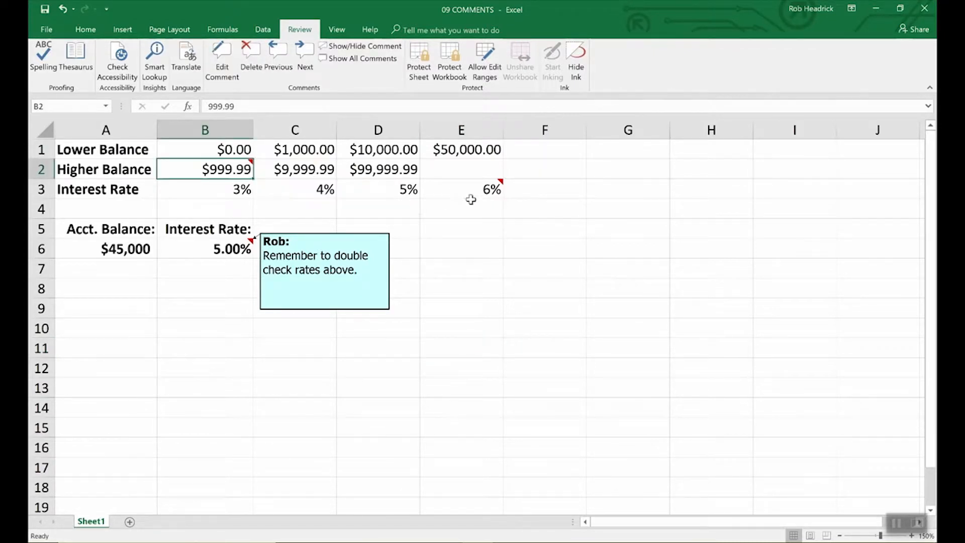
pyautogui.click(495, 192)
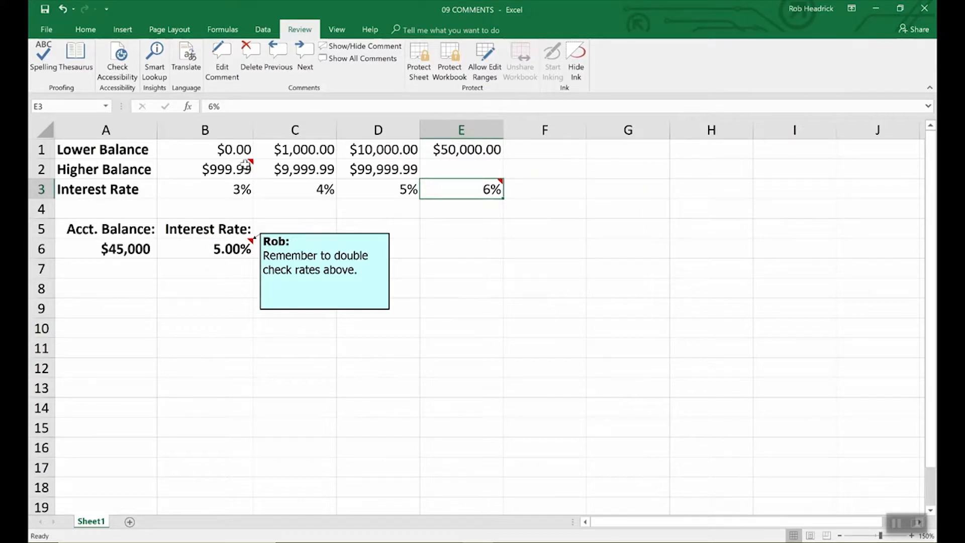
pyautogui.moveTo(461, 193)
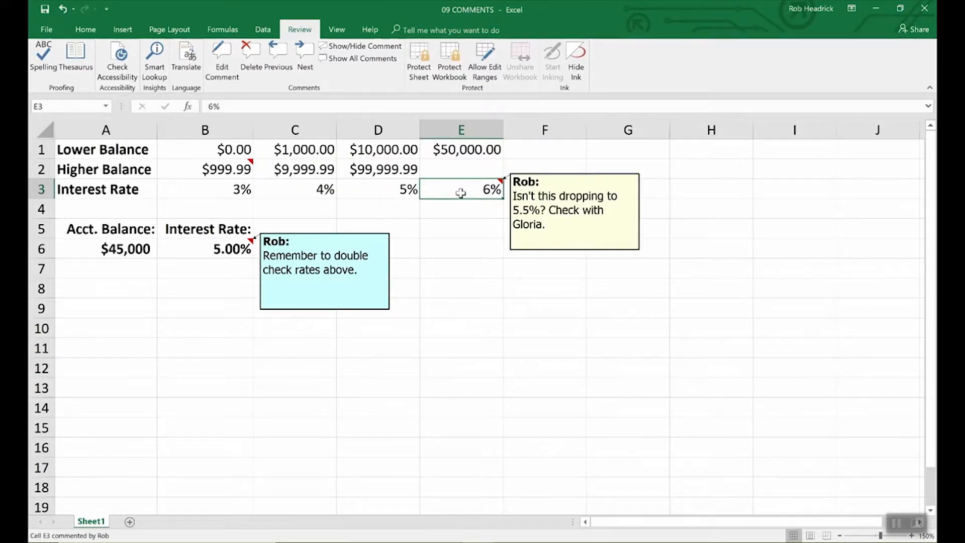
pyautogui.click(228, 168)
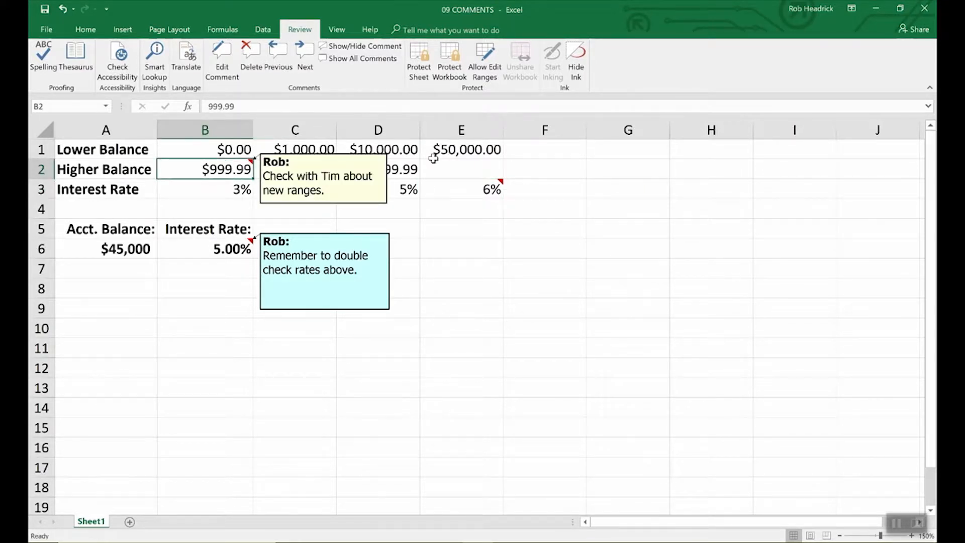
pyautogui.click(372, 59)
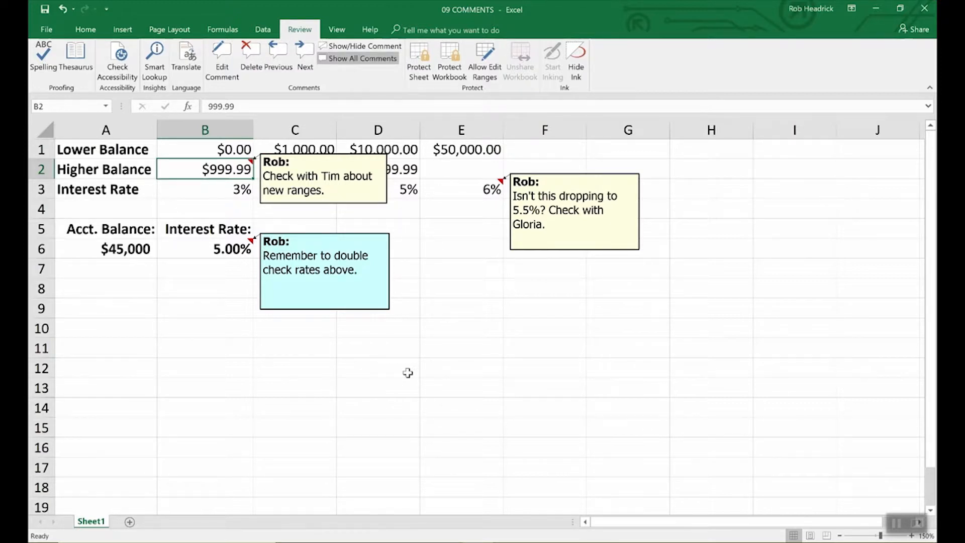
# Delete B6's comment, hide B2's comment again, and enlarge the E3 comment box.
pyautogui.click(225, 250)
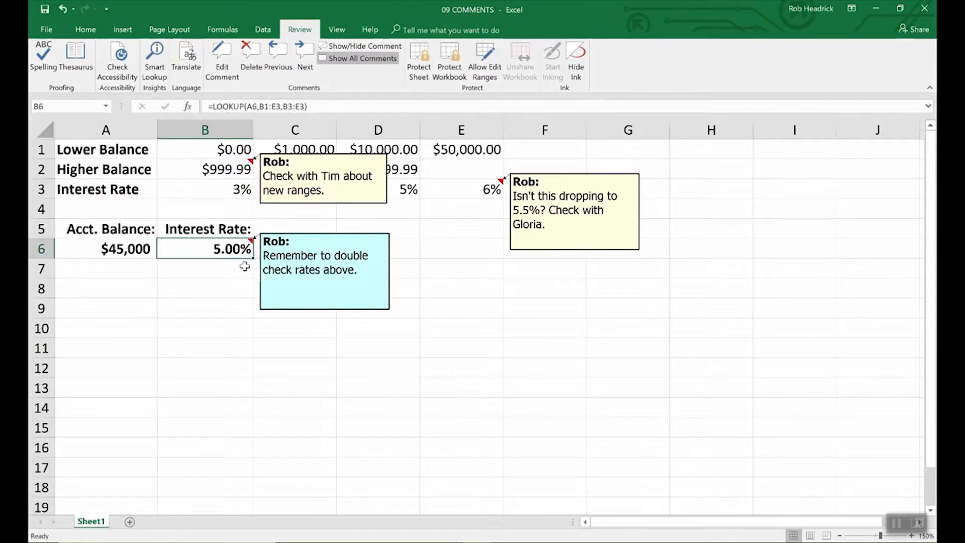
pyautogui.click(252, 53)
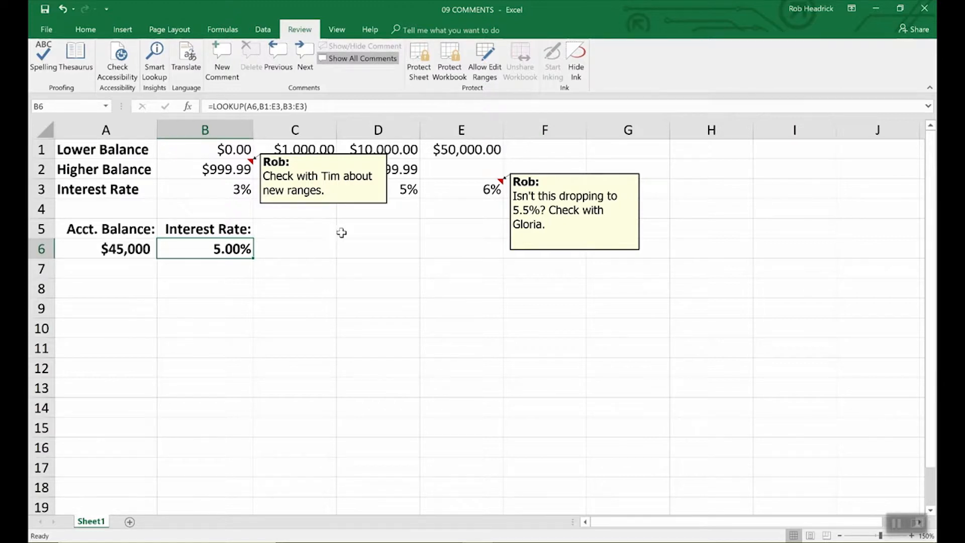
pyautogui.click(353, 204)
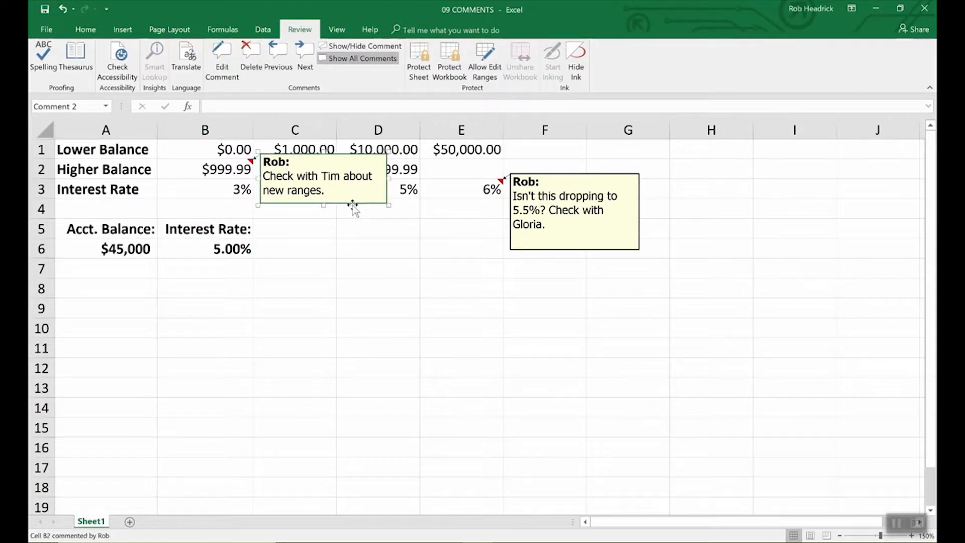
pyautogui.press('Escape')
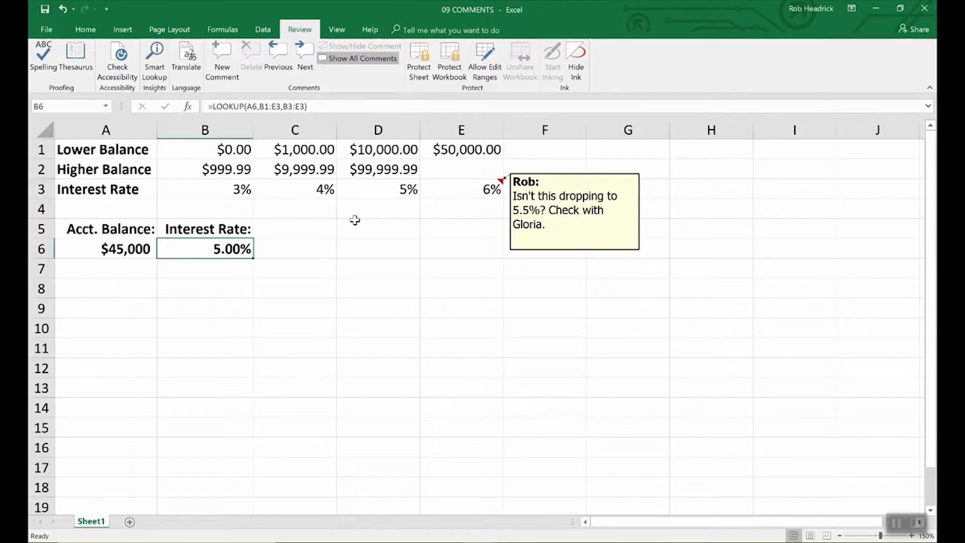
pyautogui.click(565, 251)
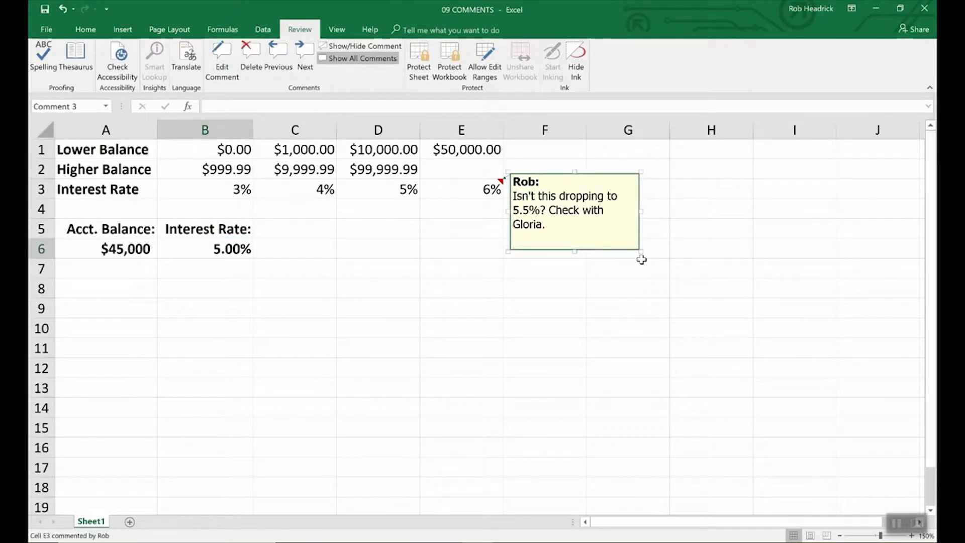
pyautogui.moveTo(641, 251); pyautogui.dragTo(744, 378)
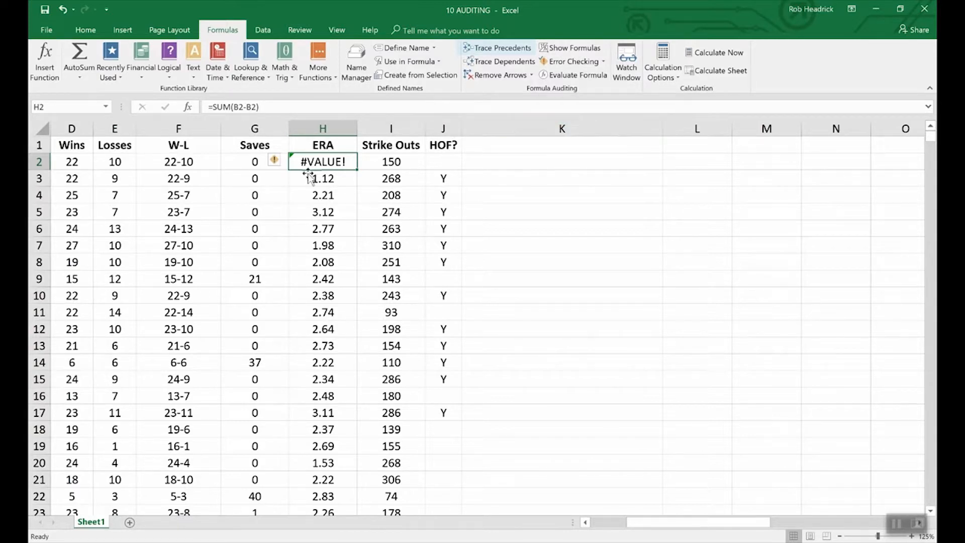
# Trace the precedents of the W-L formula in F2.
pyautogui.click(190, 162)
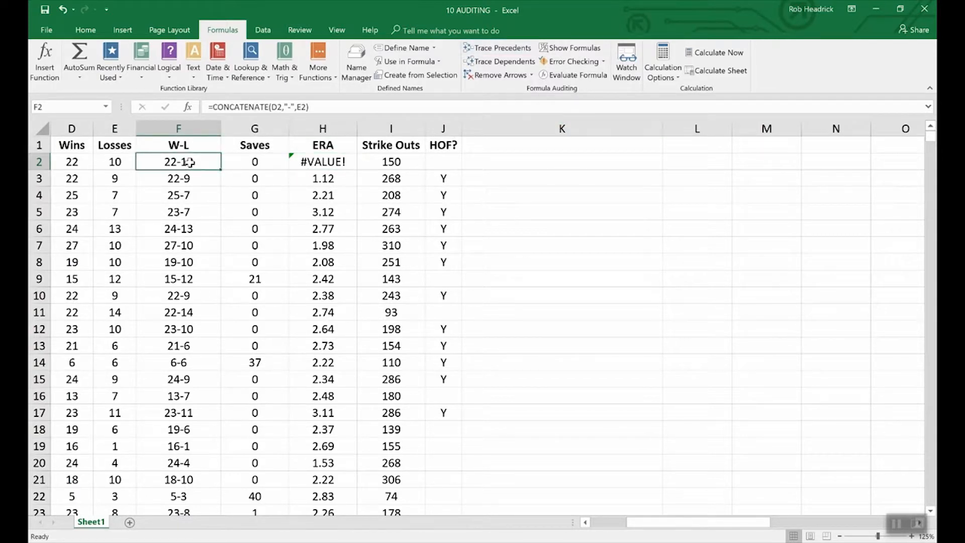
pyautogui.click(491, 49)
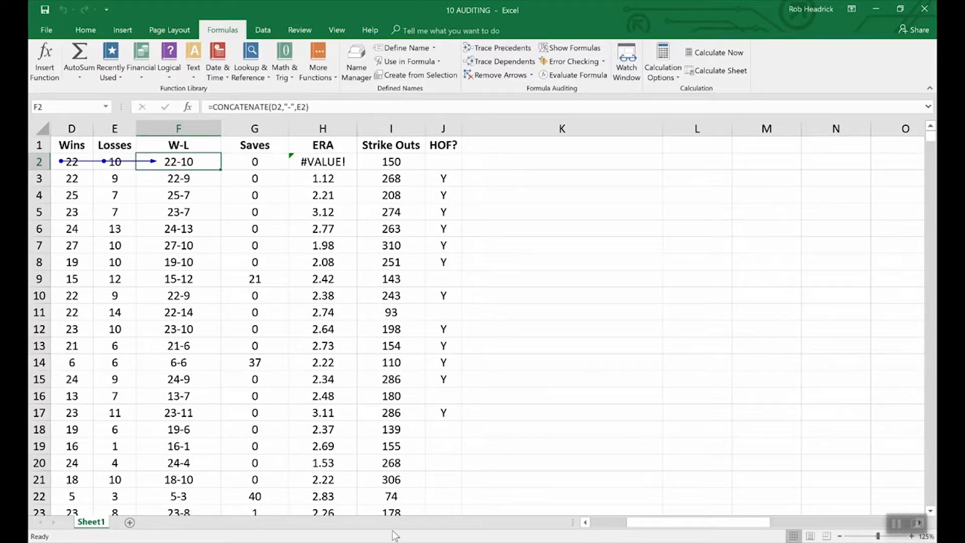
pyautogui.moveTo(680, 523); pyautogui.dragTo(645, 523)
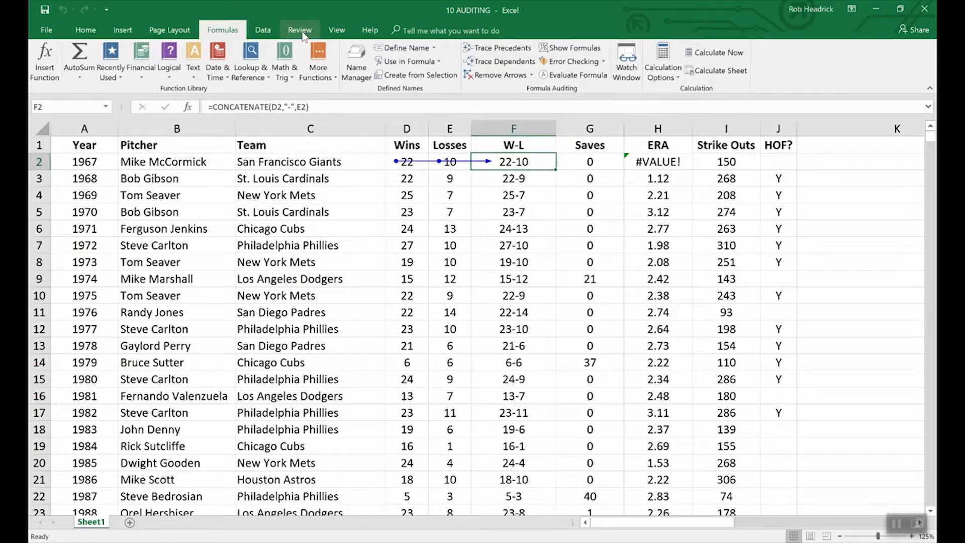
# In the 09 COMMENTS workbook, trace B6's precedents, then remove the arrows.
pyautogui.click(336, 31)
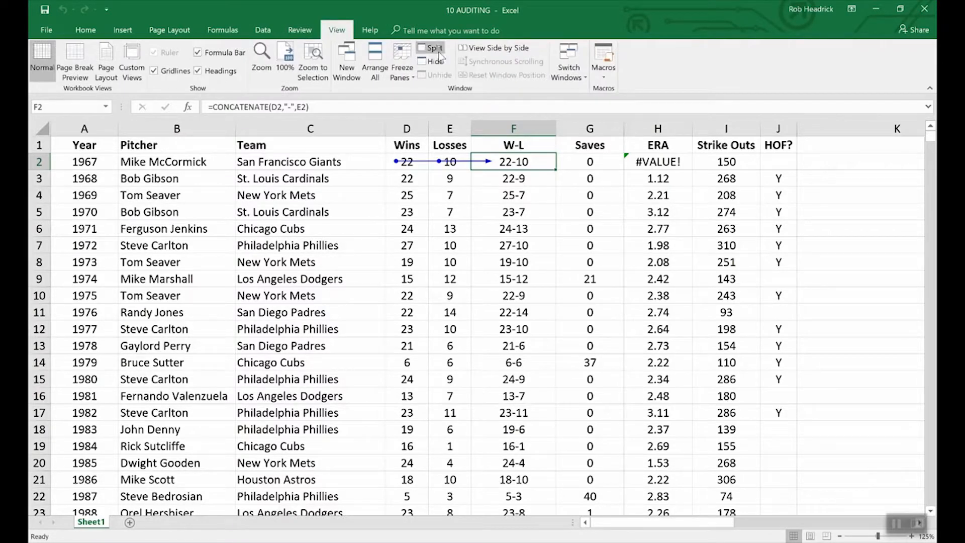
pyautogui.click(578, 66)
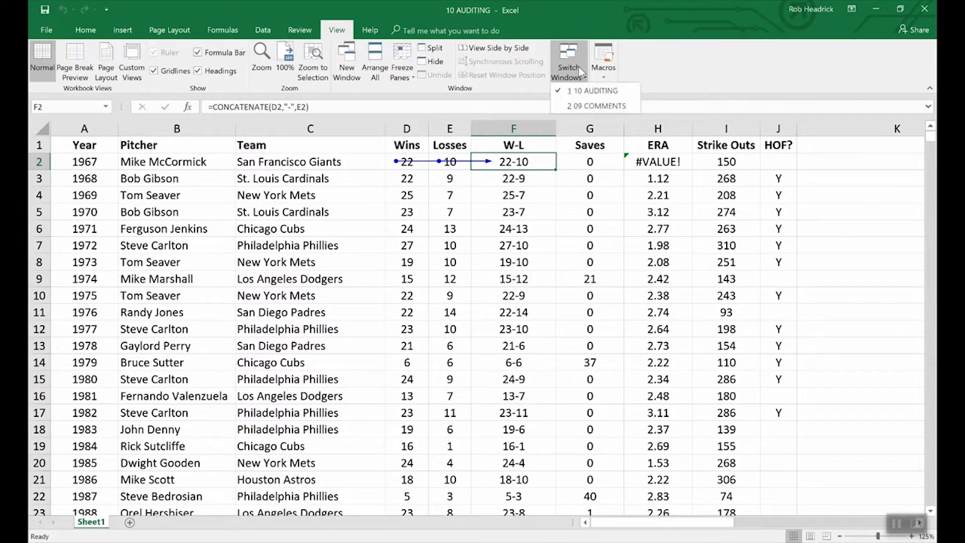
pyautogui.click(593, 106)
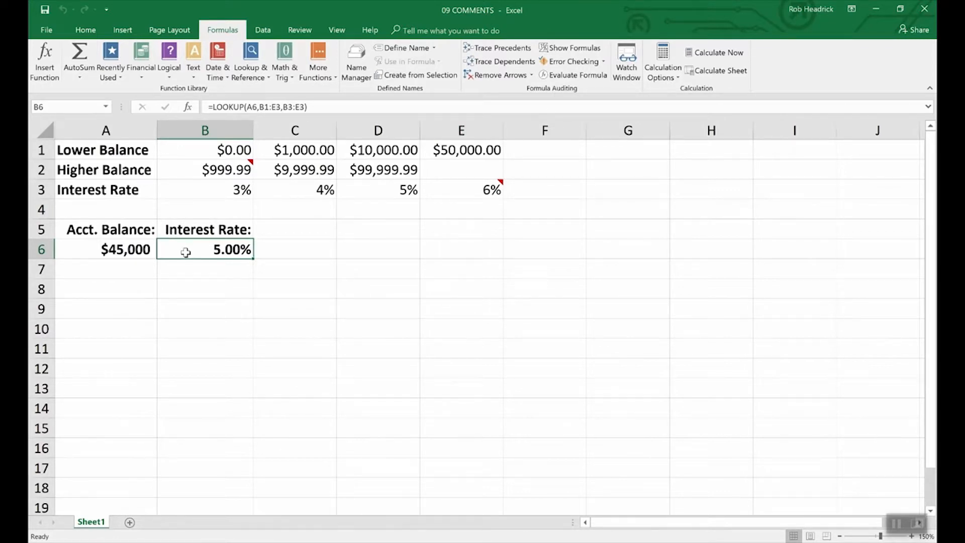
pyautogui.click(515, 49)
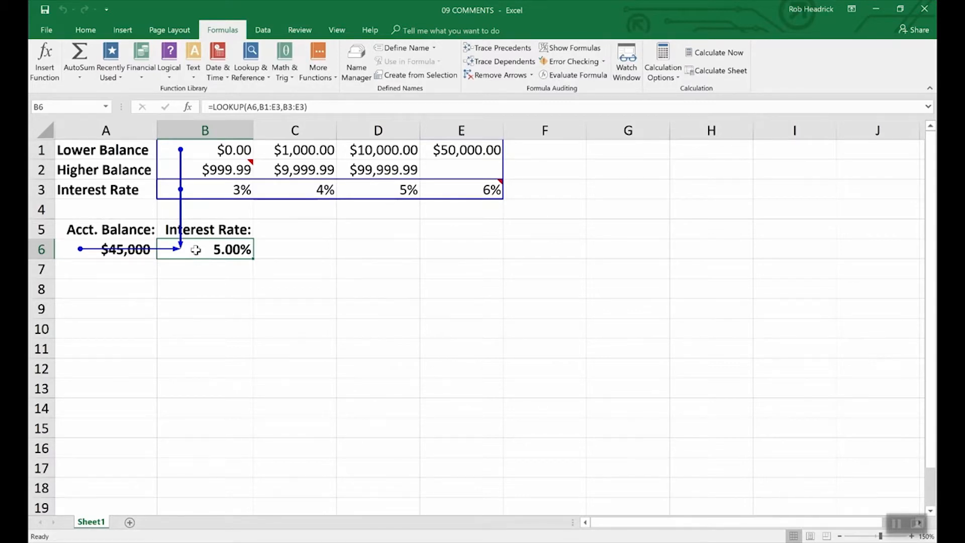
pyautogui.click(500, 75)
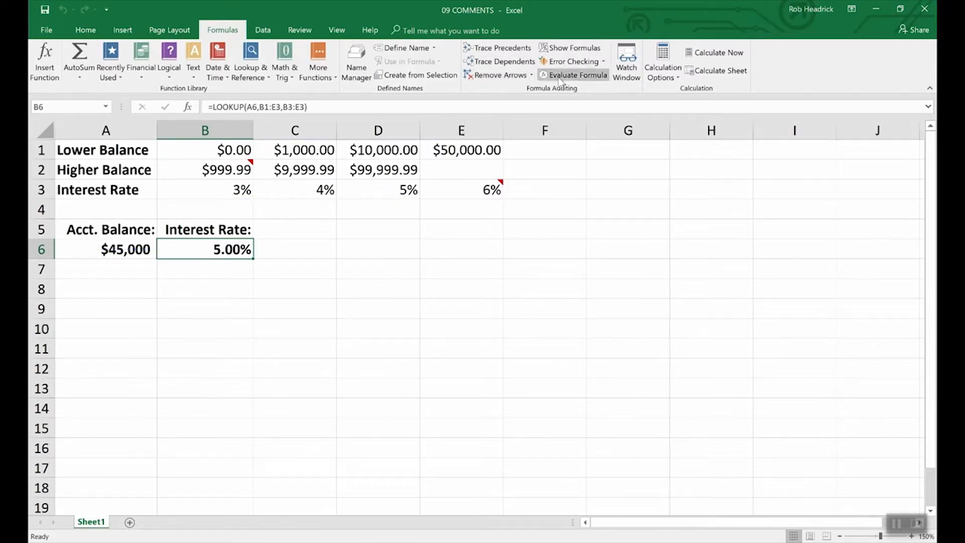
# Switch back to the 10 AUDITING workbook.
pyautogui.click(337, 30)
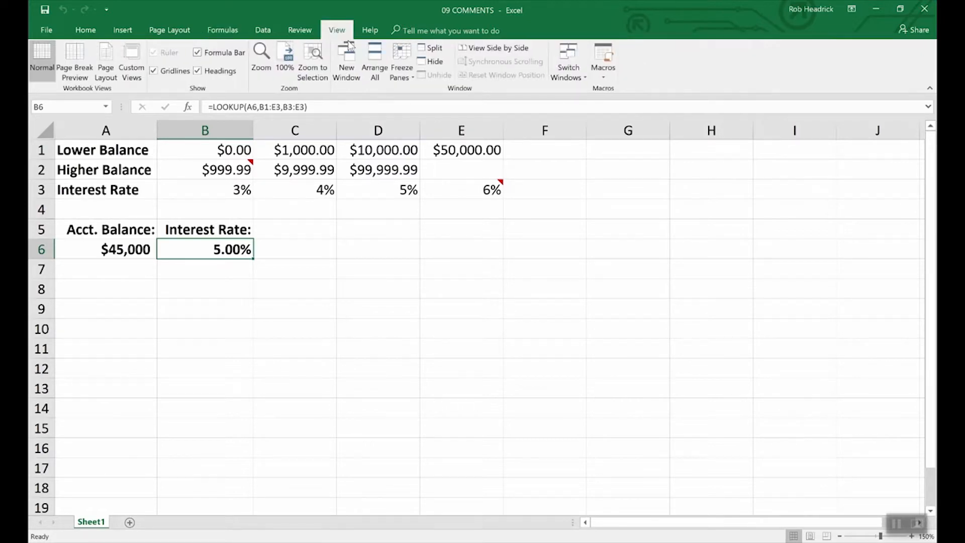
pyautogui.click(568, 63)
pyautogui.click(574, 90)
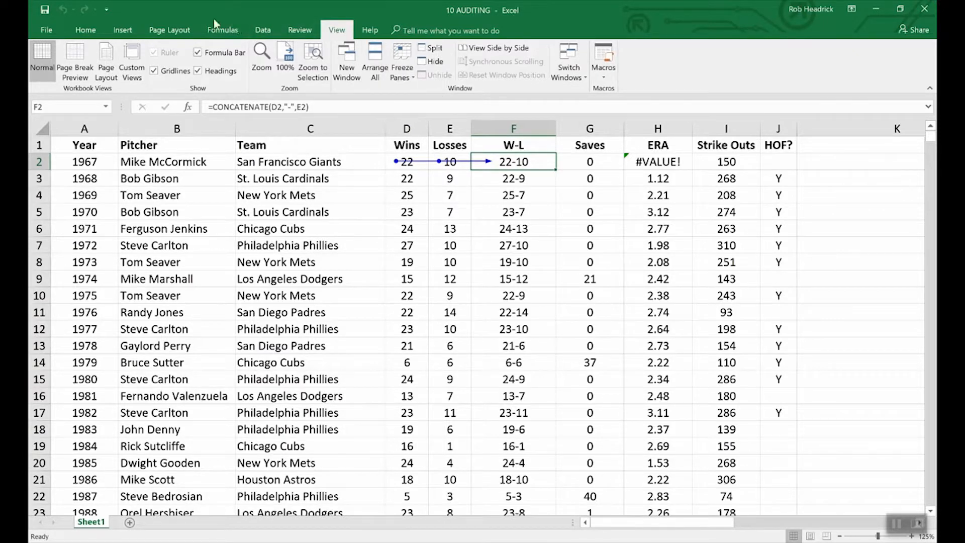
# Remove F2's tracer arrows and display formulas instead of values.
pyautogui.click(222, 31)
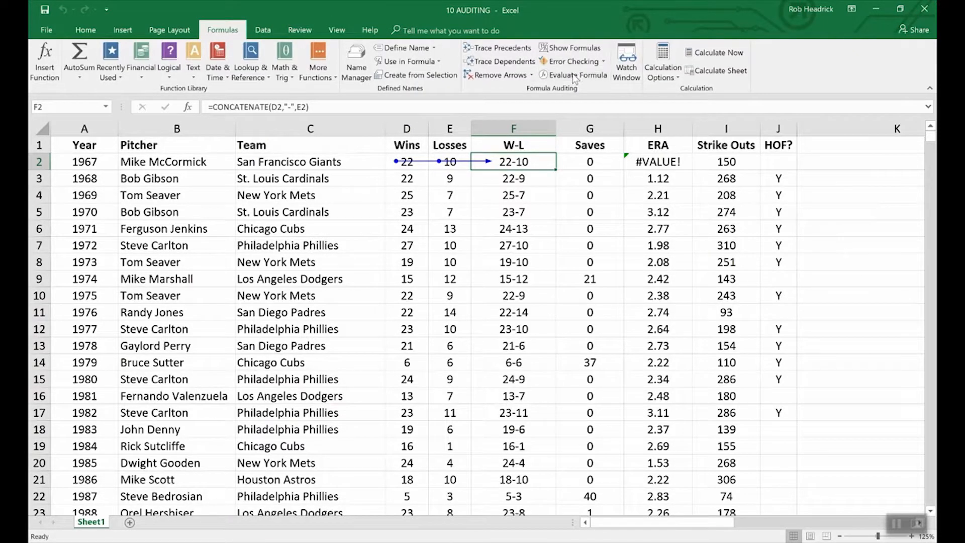
pyautogui.click(501, 76)
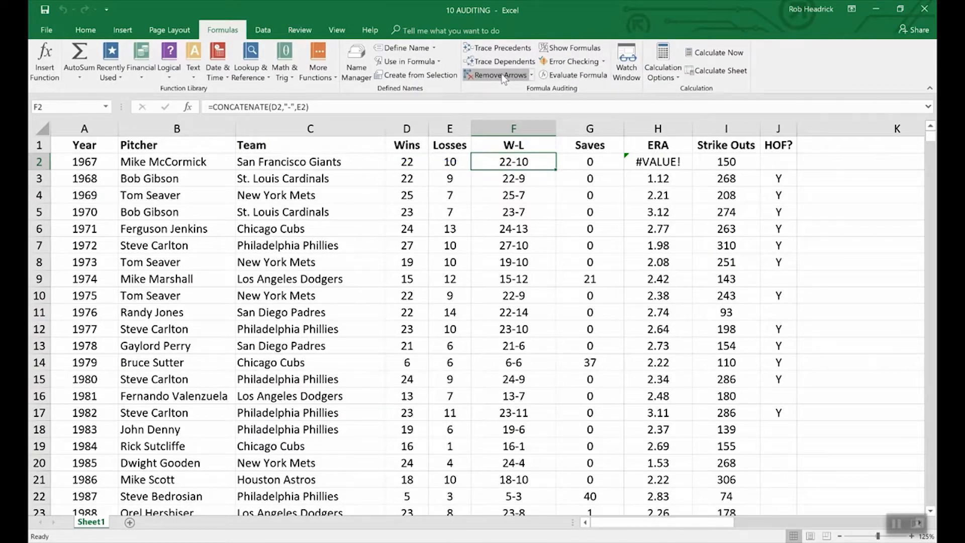
pyautogui.click(561, 50)
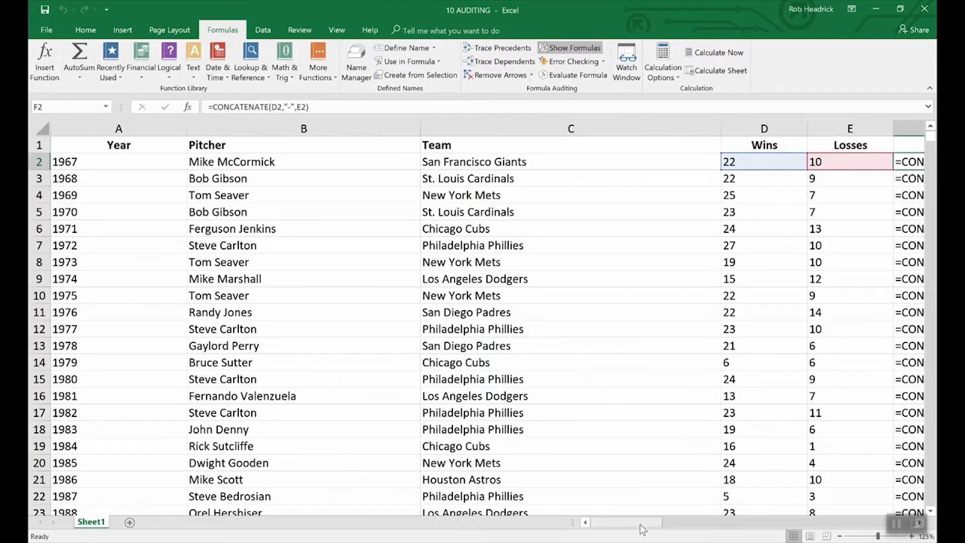
pyautogui.moveTo(641, 524); pyautogui.dragTo(676, 518)
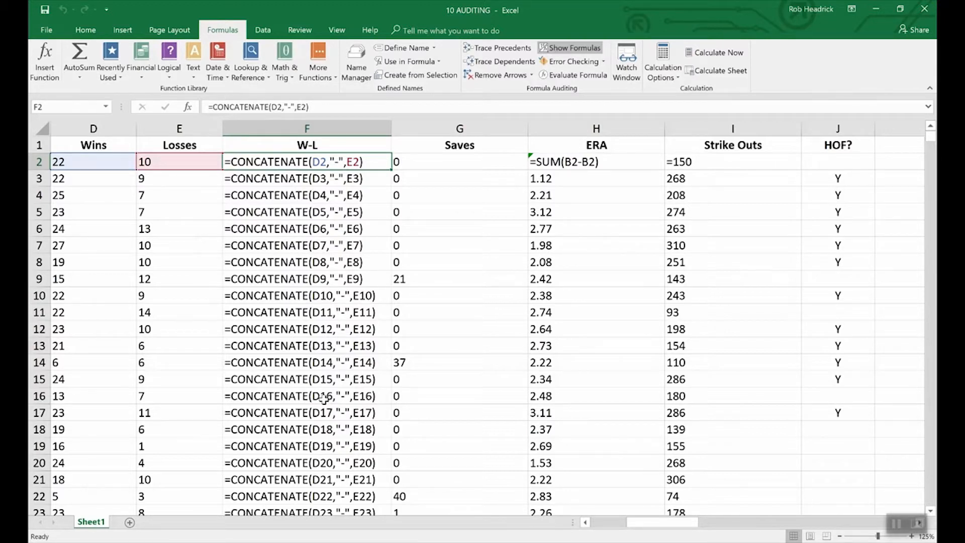
# Return to showing calculated values and scroll back to column A.
pyautogui.click(577, 48)
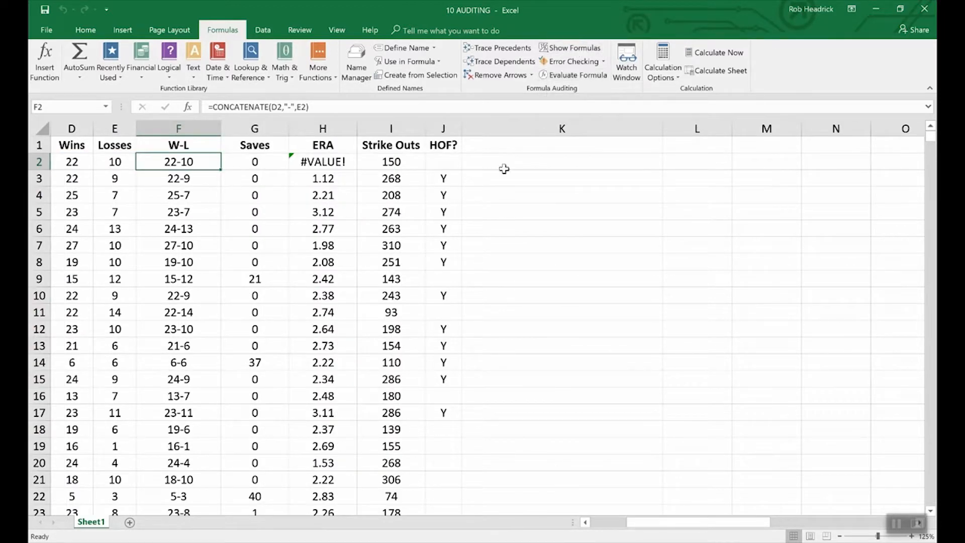
pyautogui.click(586, 523)
pyautogui.click(585, 523)
pyautogui.click(586, 523)
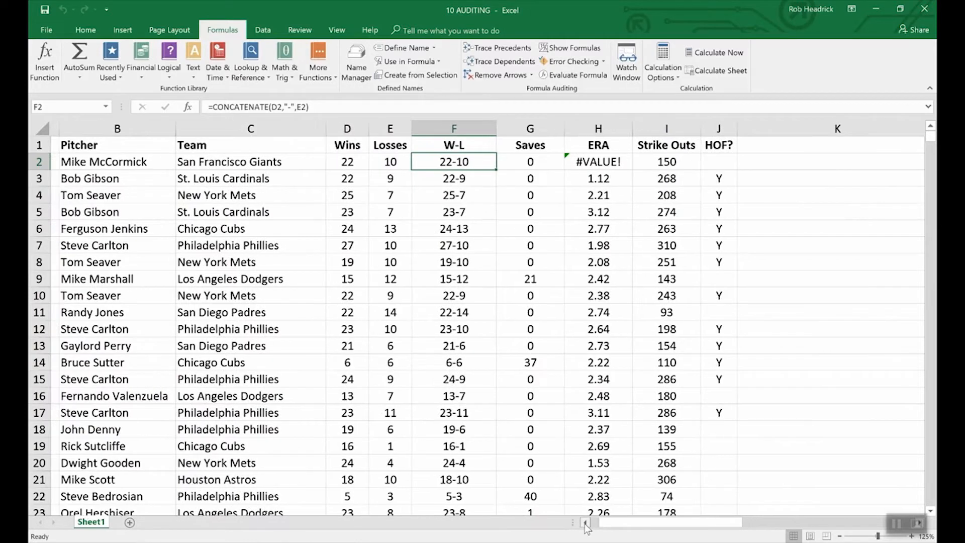
pyautogui.click(586, 523)
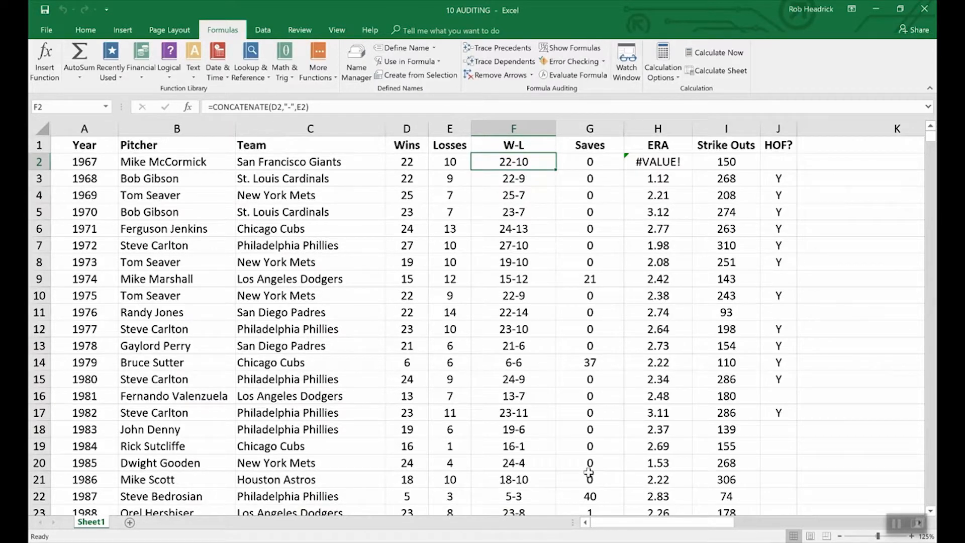
pyautogui.click(586, 61)
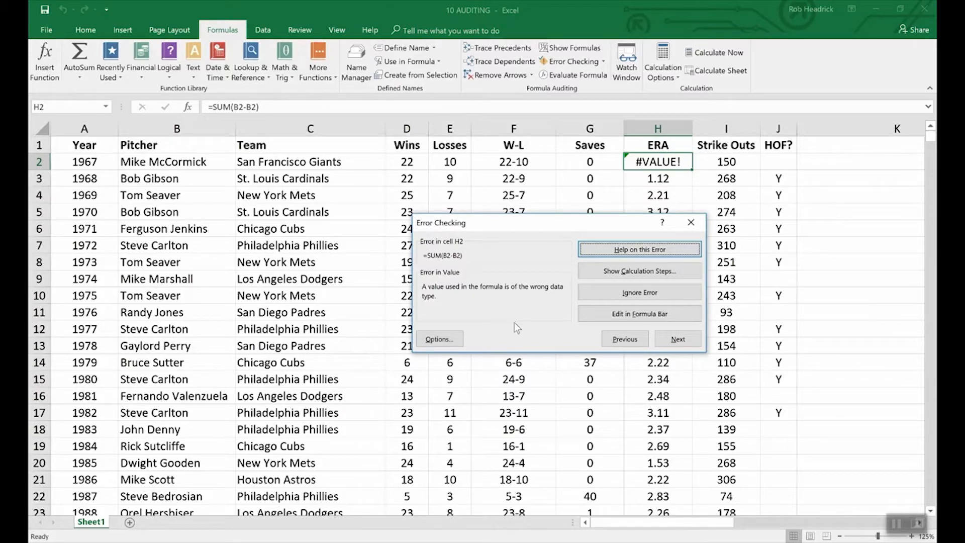
pyautogui.click(831, 316)
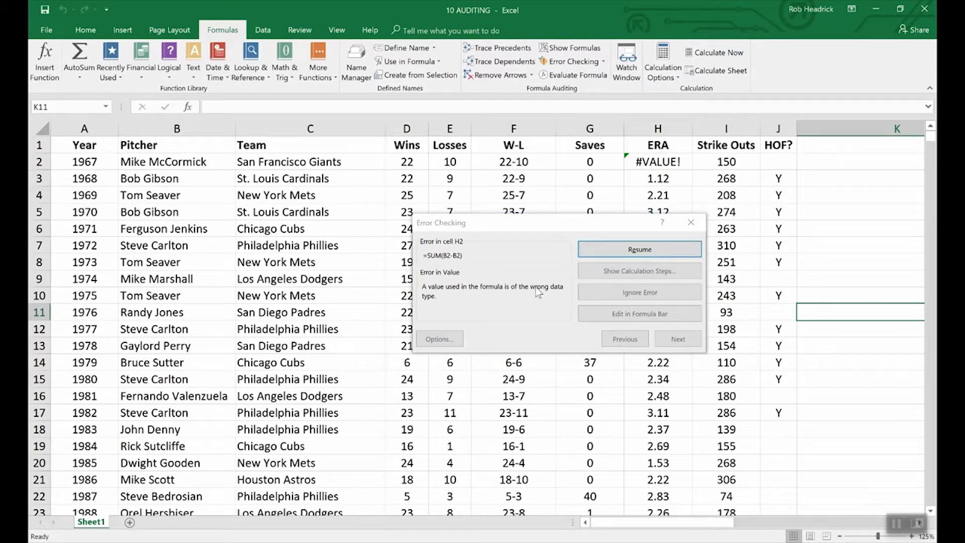
pyautogui.click(691, 223)
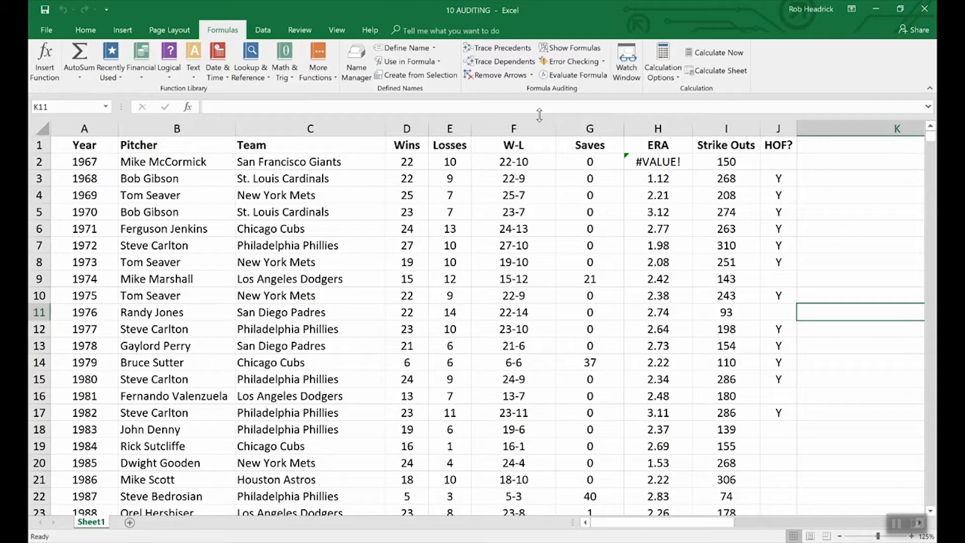
# Evaluate F2's formula step by step: D2 to 22, E2 to 10, result 22-10.
pyautogui.click(495, 163)
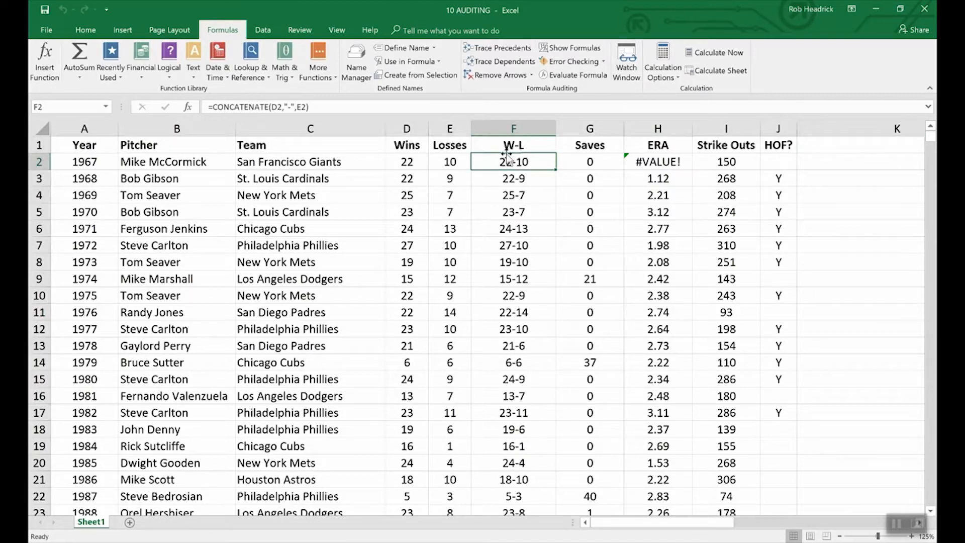
pyautogui.click(573, 75)
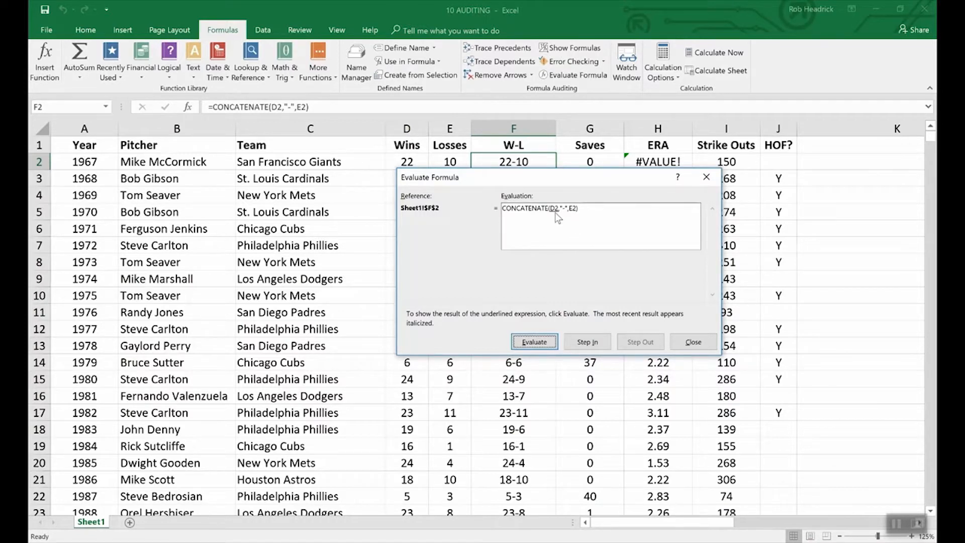
pyautogui.click(543, 343)
pyautogui.moveTo(451, 175); pyautogui.dragTo(452, 184)
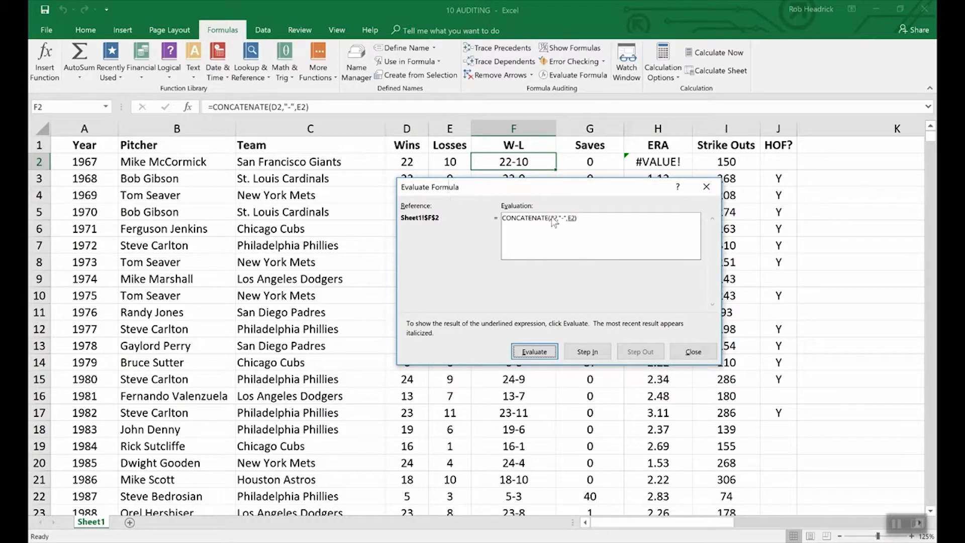
pyautogui.click(537, 353)
pyautogui.click(547, 356)
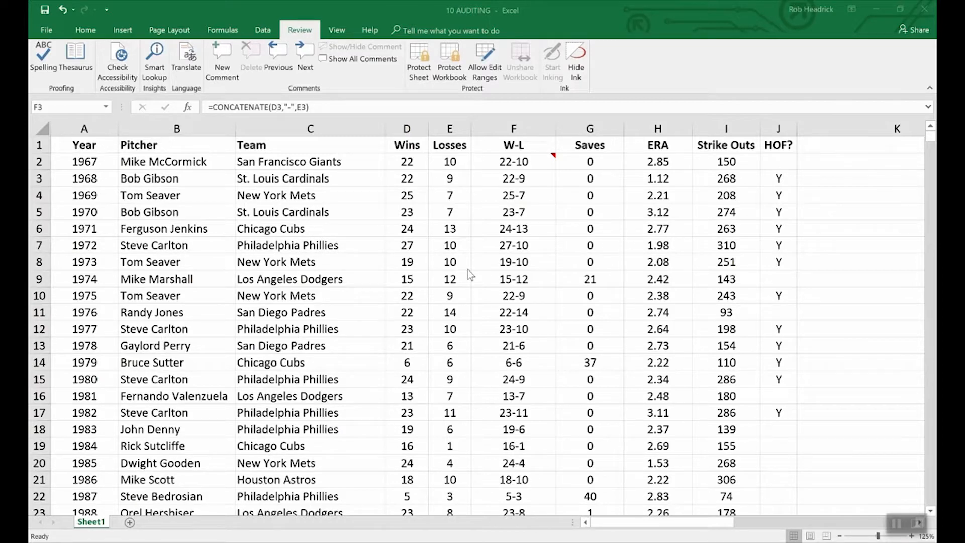
pyautogui.click(48, 32)
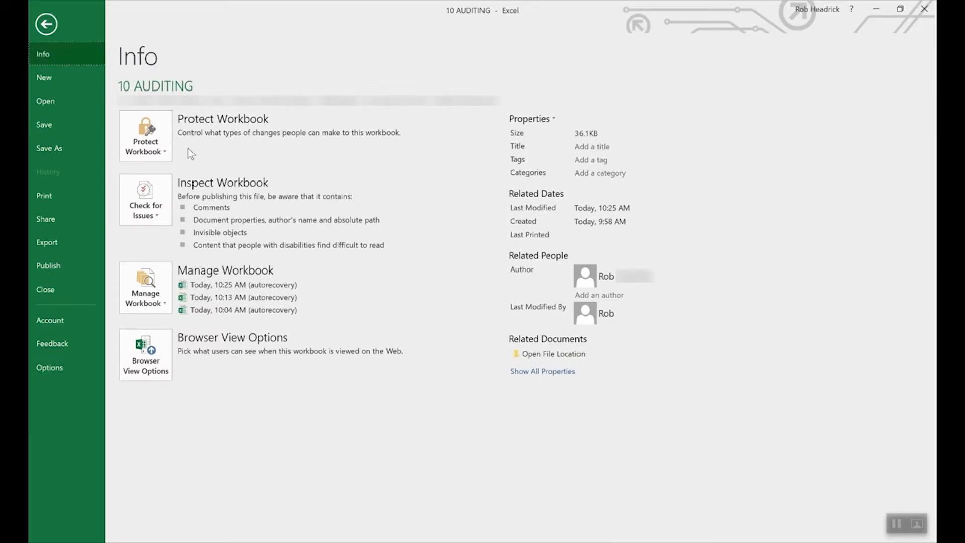
pyautogui.click(162, 133)
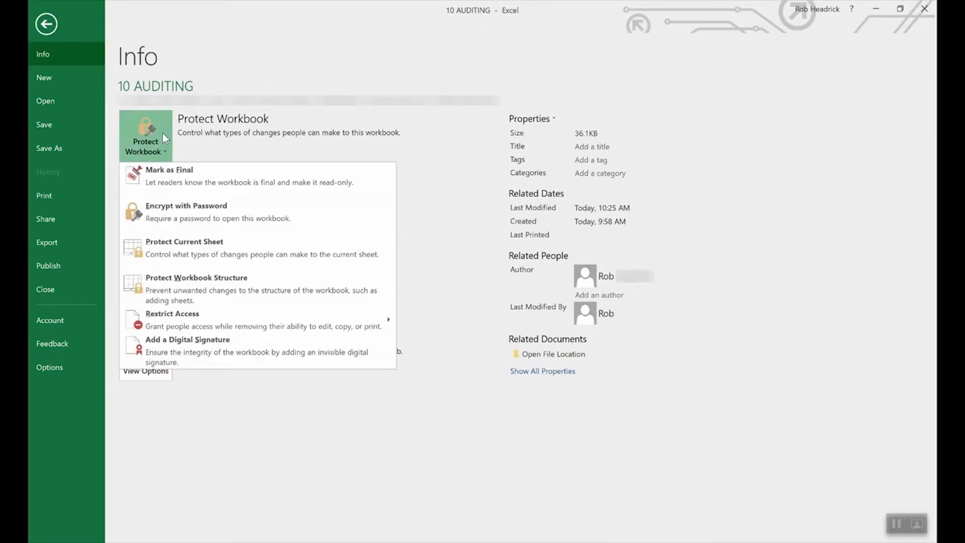
pyautogui.click(206, 213)
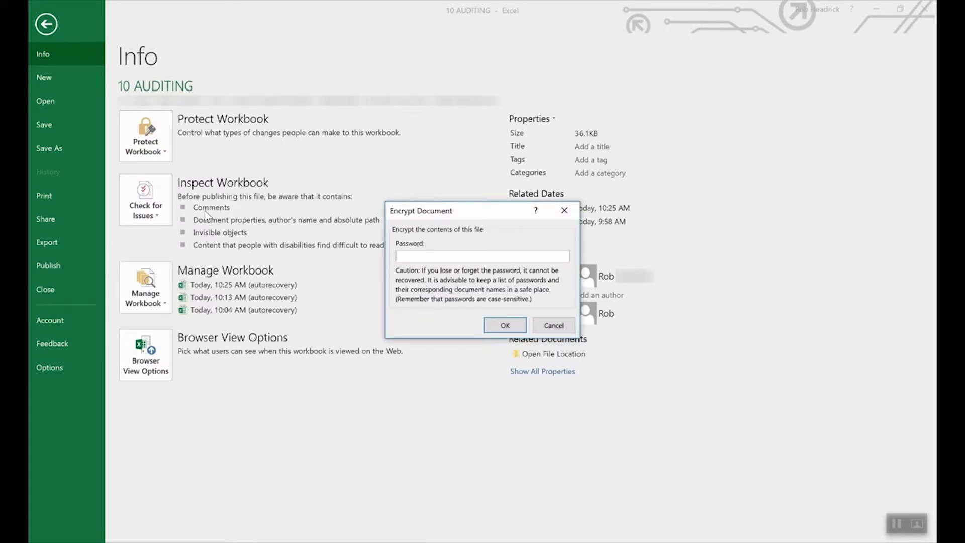
pyautogui.write('1234')
pyautogui.click(501, 326)
pyautogui.write('1234')
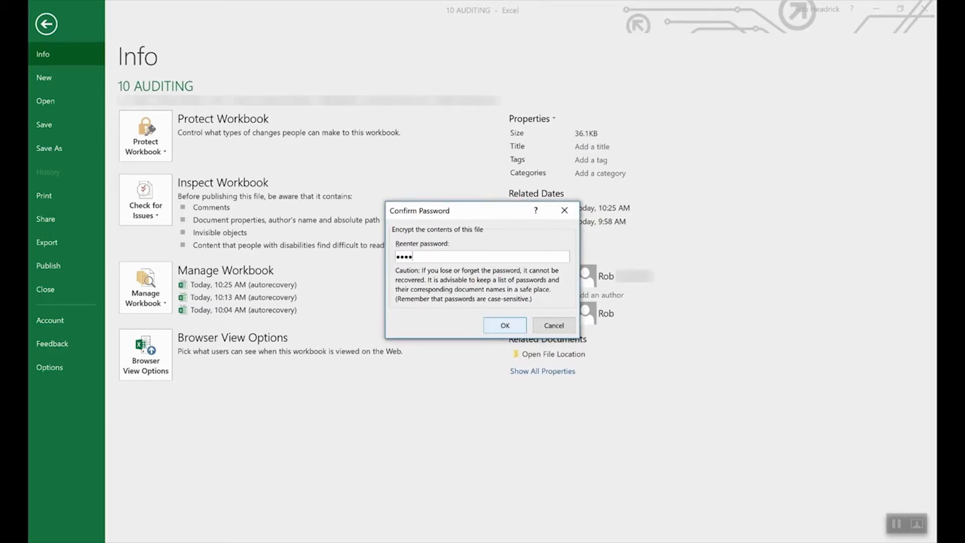
pyautogui.click(504, 325)
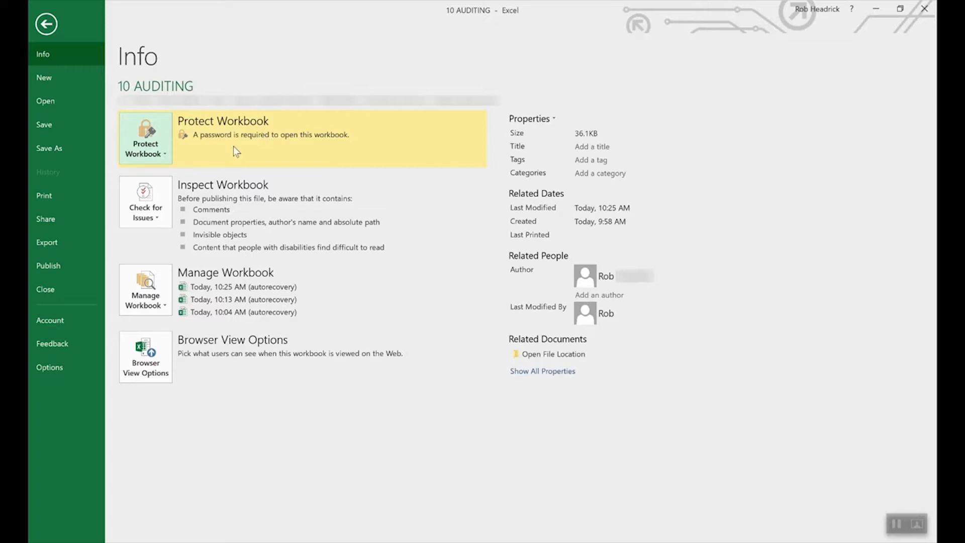
pyautogui.click(154, 150)
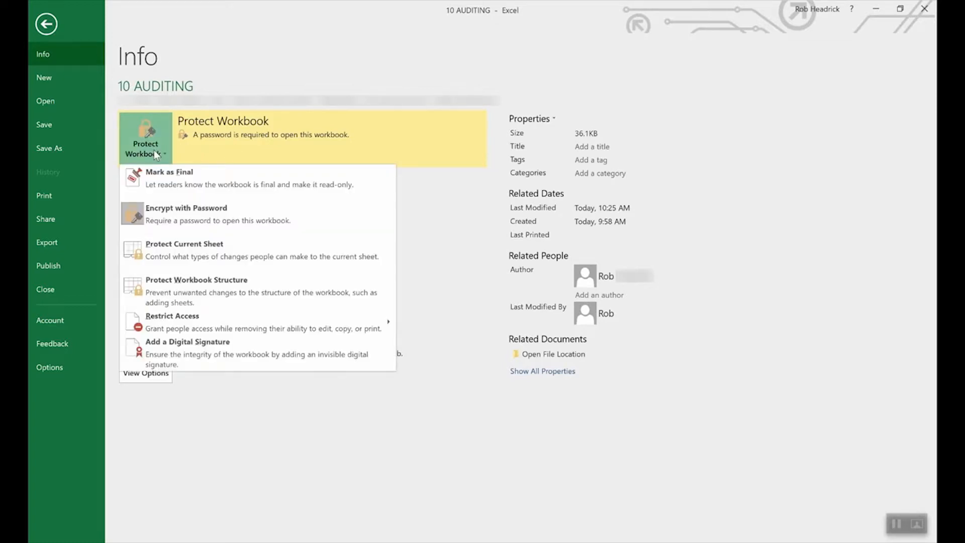
pyautogui.click(182, 215)
pyautogui.write('1234')
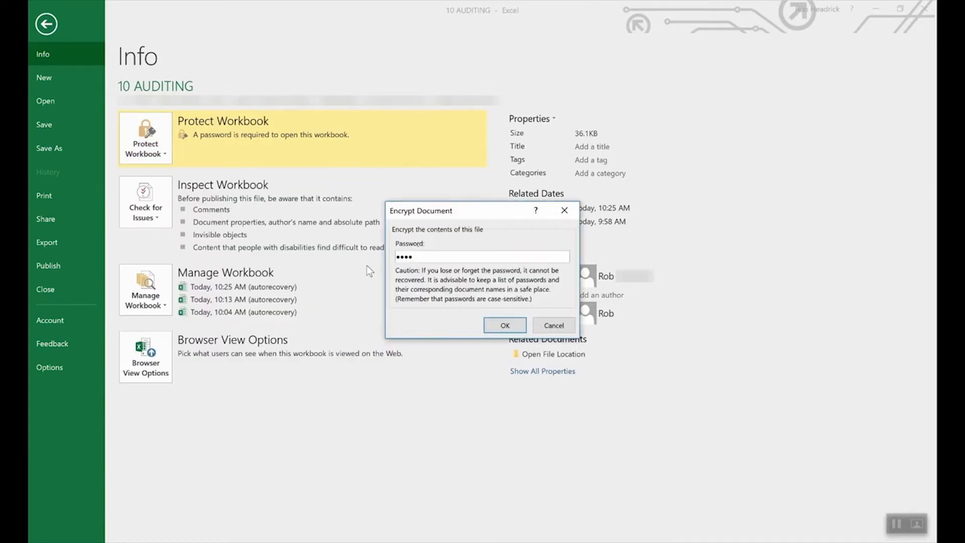
pyautogui.doubleClick(478, 254)
pyautogui.press('BackSpace')
pyautogui.click(505, 326)
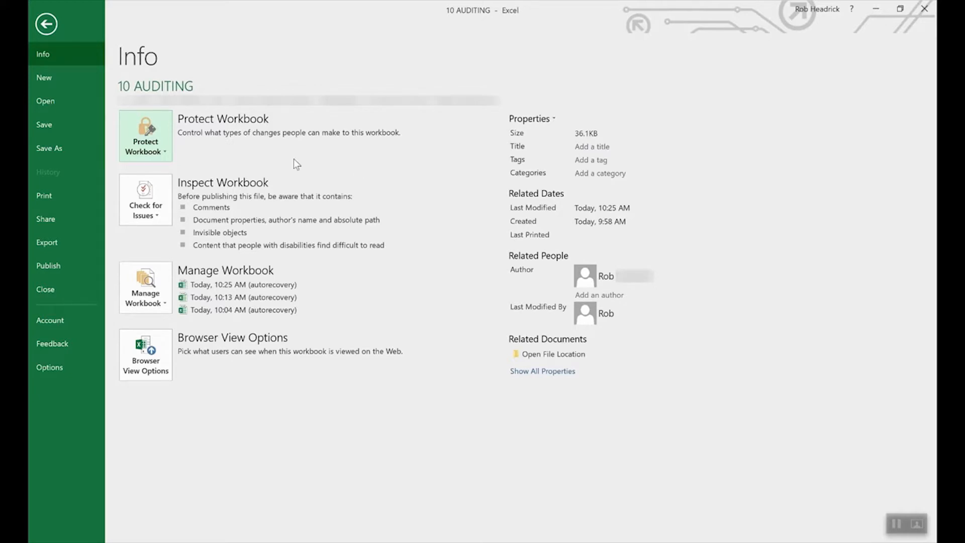
# Begin Protect Current Sheet from Protect Workbook, then cancel, leaving the sheet unprotected.
pyautogui.click(151, 134)
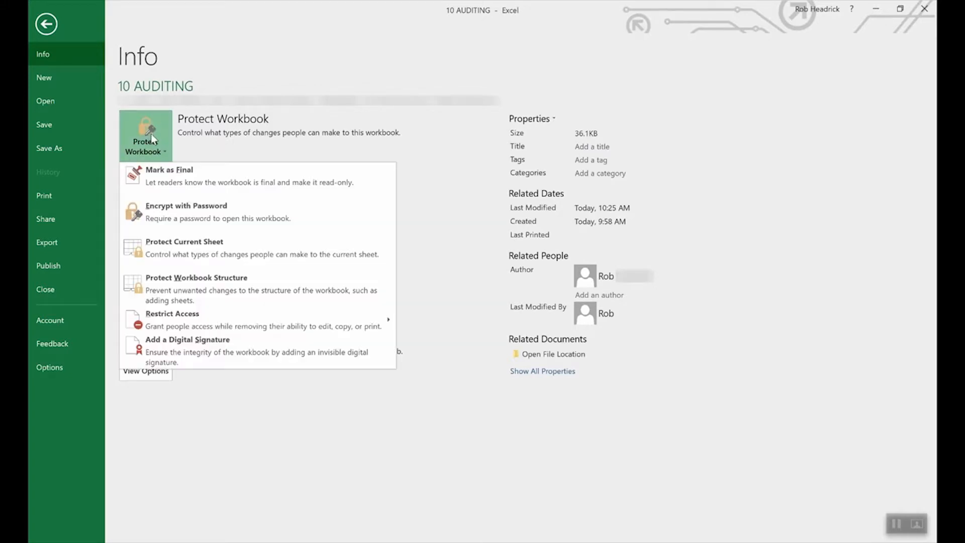
pyautogui.click(201, 249)
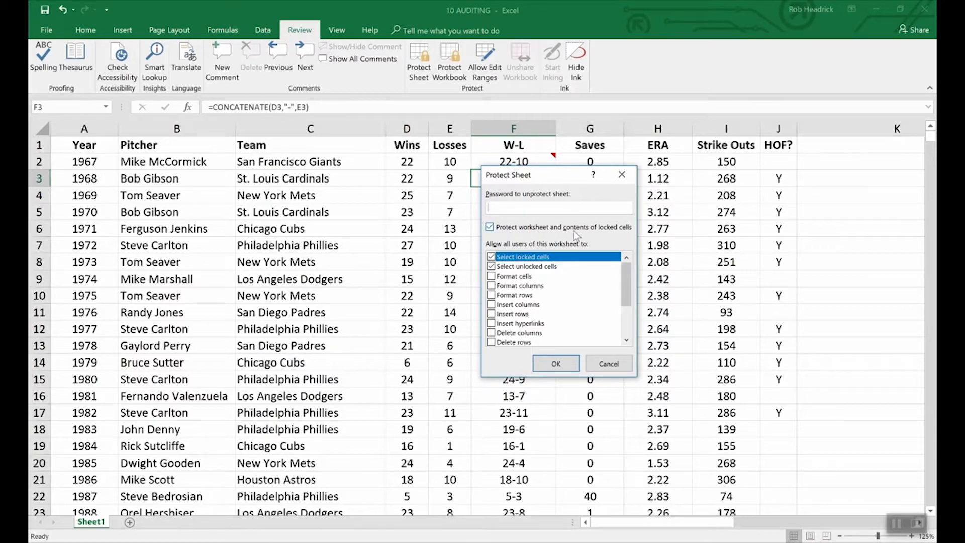
pyautogui.click(617, 364)
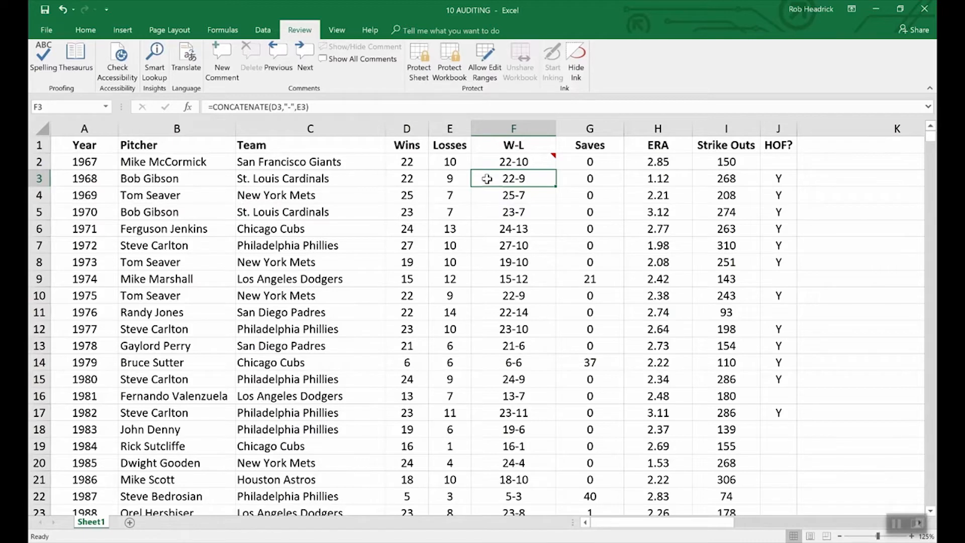
# Mark cell F3's CONCATENATE formula as Hidden in its Protection settings.
pyautogui.rightClick(521, 180)
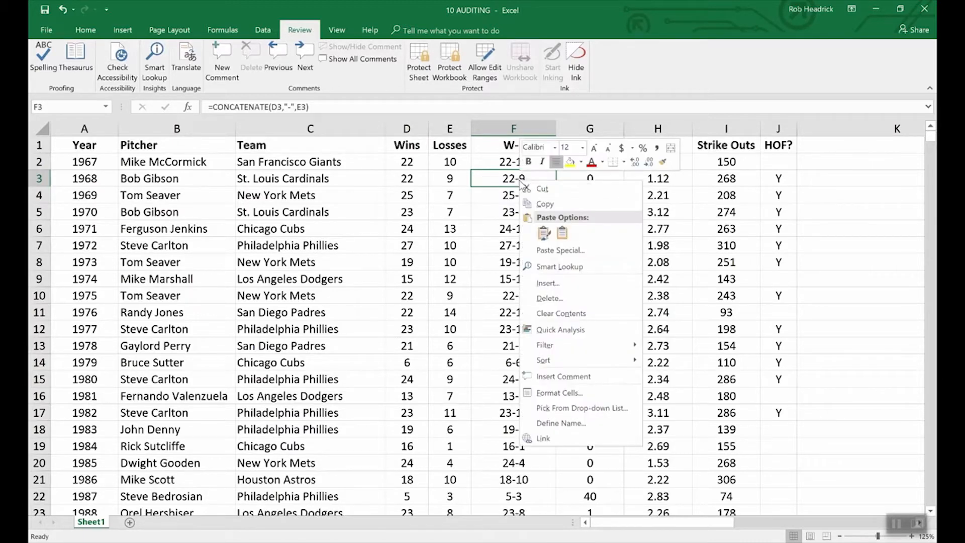
pyautogui.click(558, 394)
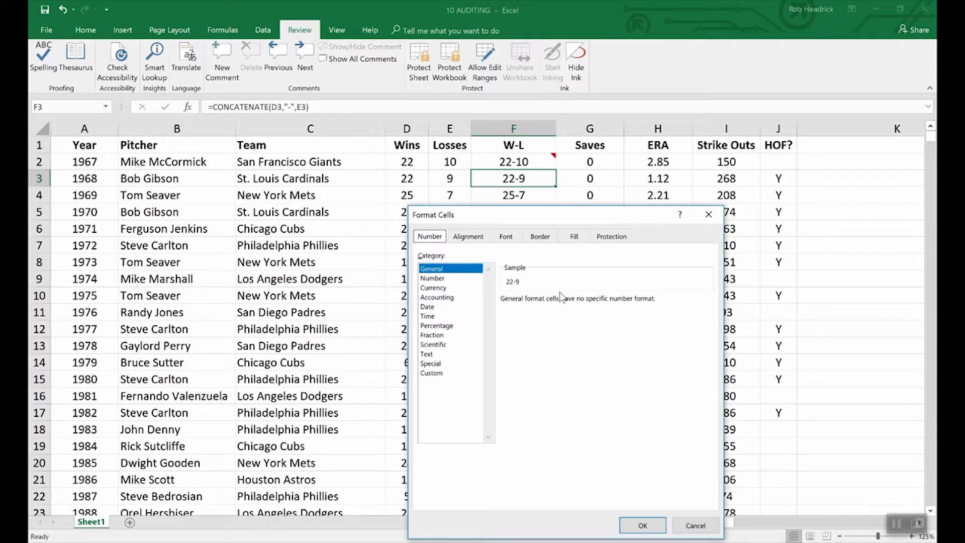
pyautogui.click(612, 239)
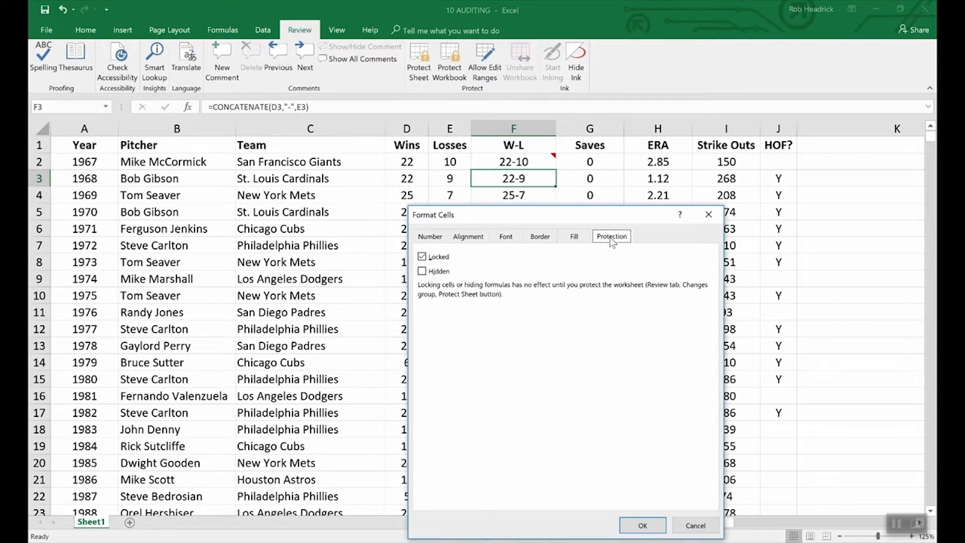
pyautogui.click(424, 272)
pyautogui.click(642, 525)
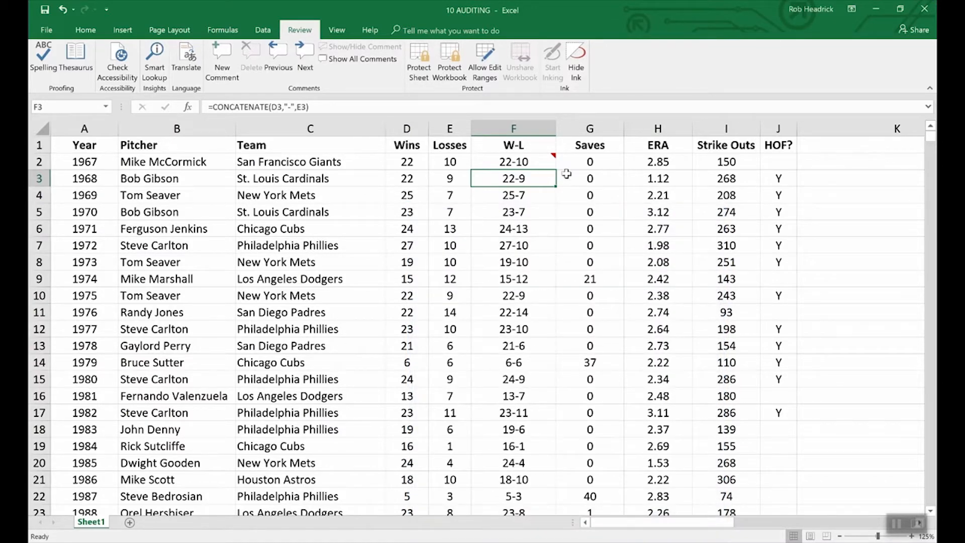
pyautogui.click(428, 52)
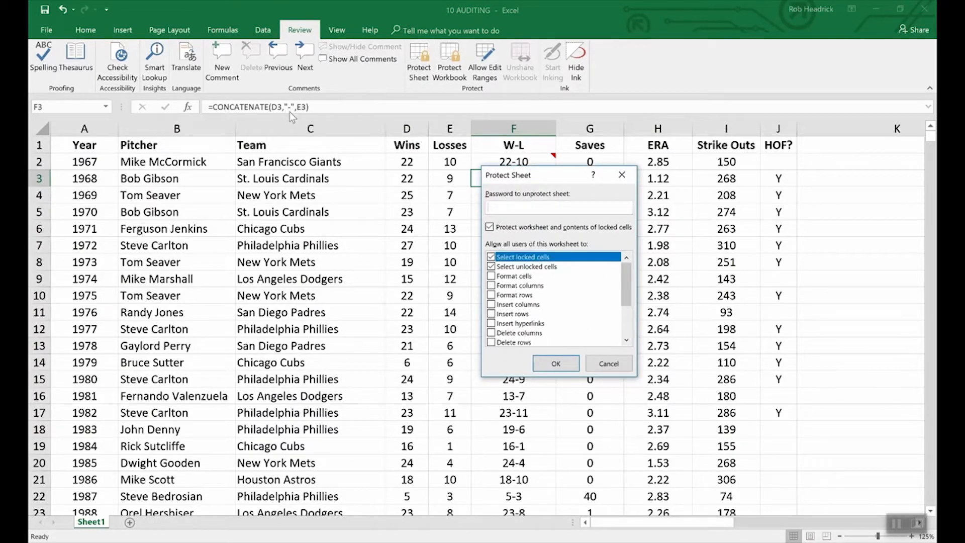
# Protect the pitcher stats sheet with a password, entering and confirming it.
pyautogui.write('abcd')
pyautogui.click(557, 365)
pyautogui.write('abcd')
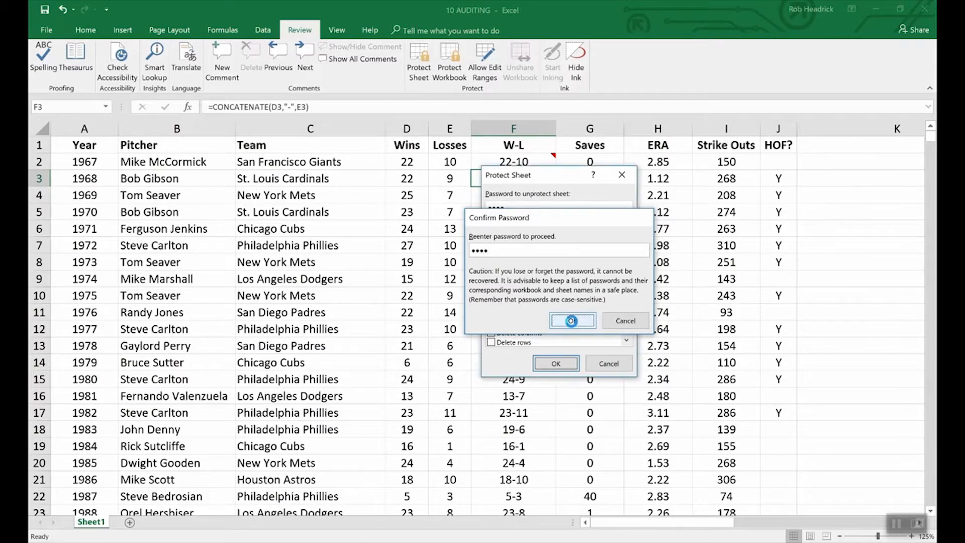
pyautogui.click(573, 321)
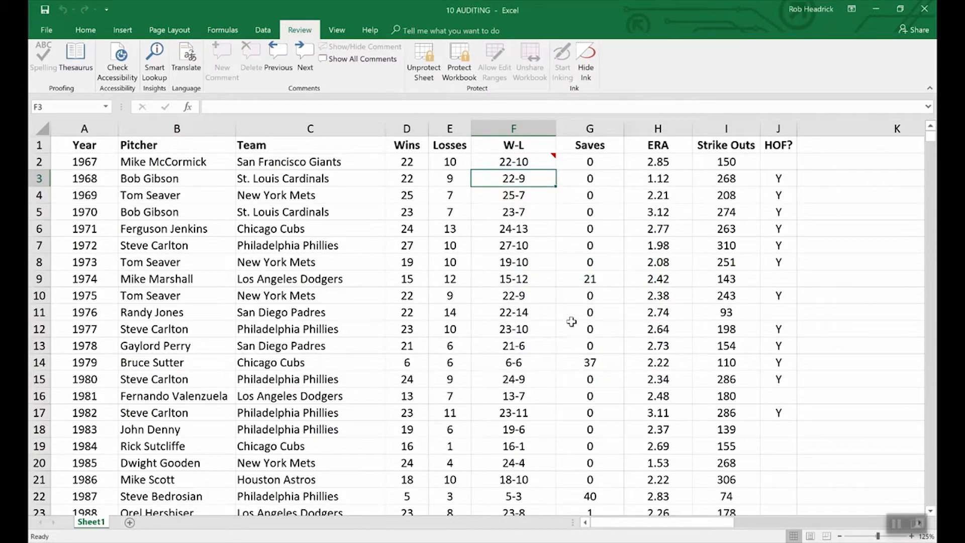
# Verify F3's formula is hidden, then keep F2's 'What a great season!' comment visible.
pyautogui.press('Down')
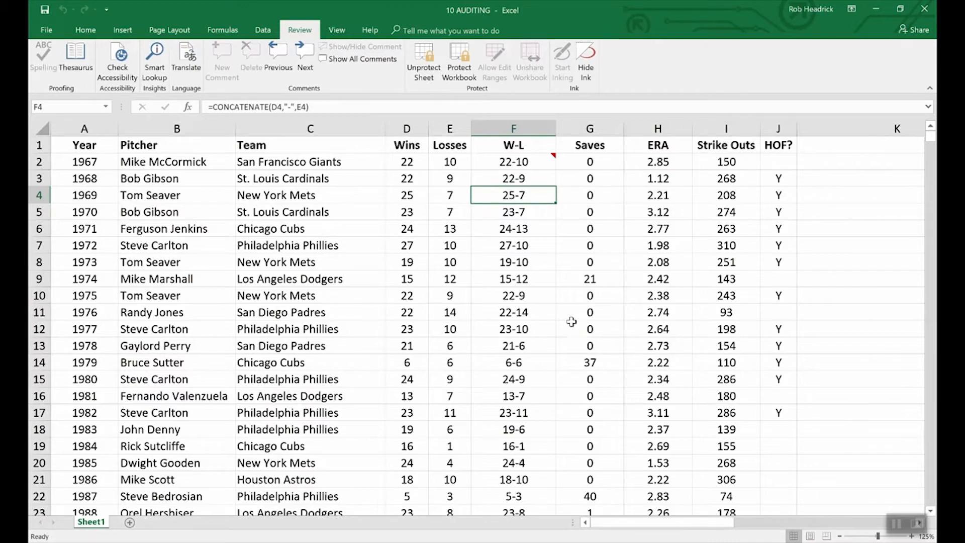
pyautogui.press('Up')
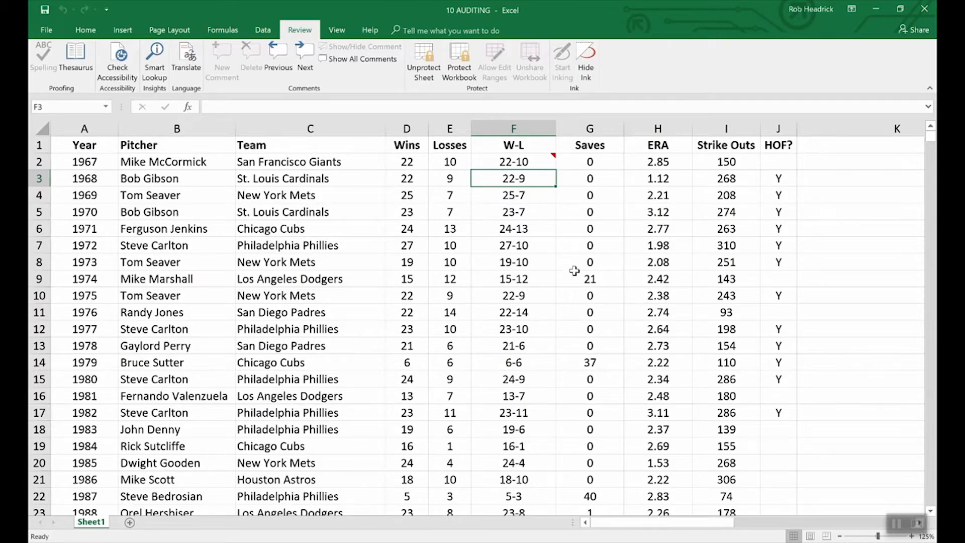
pyautogui.click(538, 163)
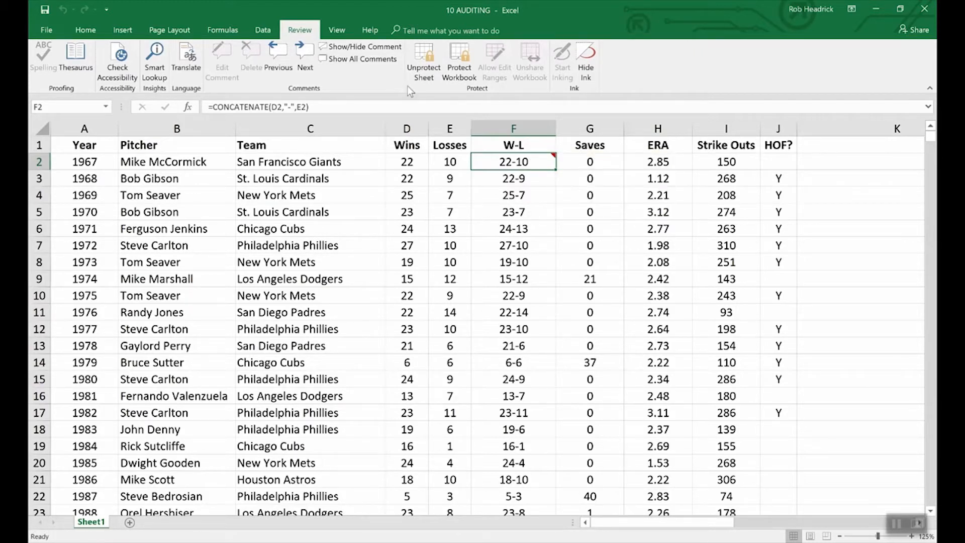
pyautogui.click(352, 46)
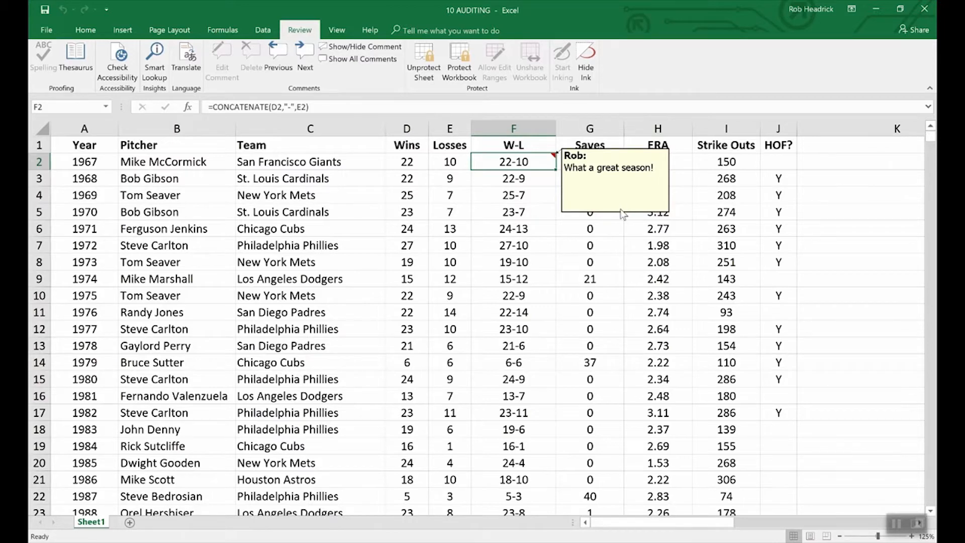
# Unprotect the sheet by supplying the sheet password.
pyautogui.click(424, 55)
pyautogui.write('••••')
pyautogui.press('Return')
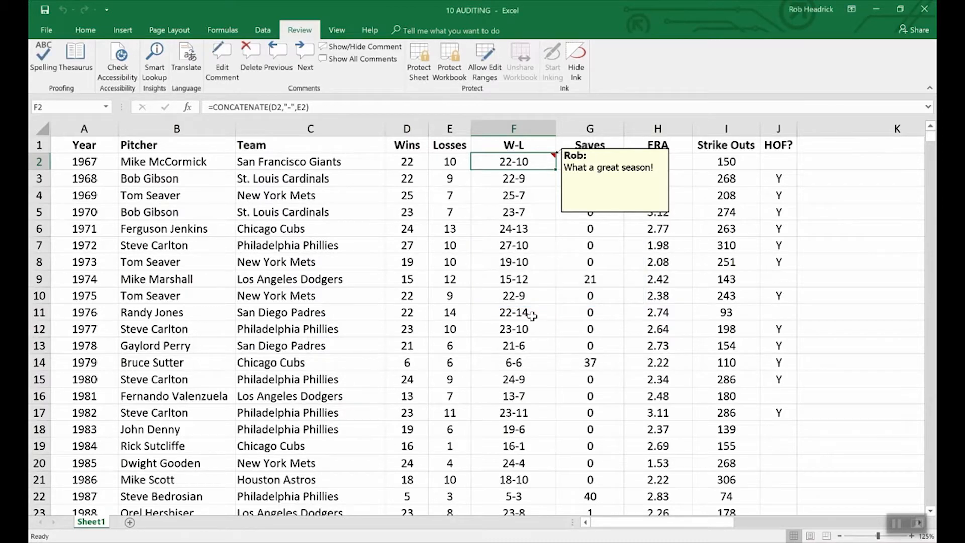
# Inspect the Format Comment settings for F2's comment and close them without changes.
pyautogui.rightClick(596, 214)
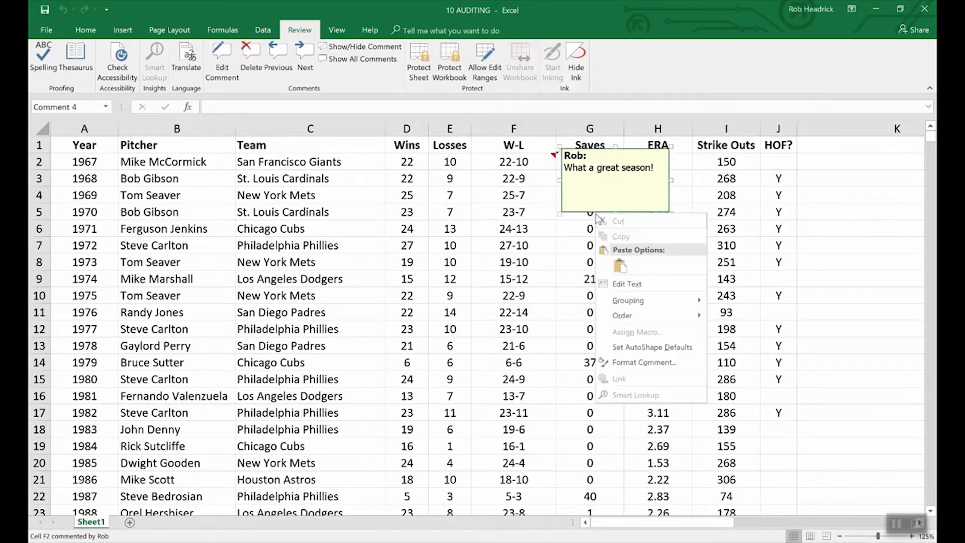
pyautogui.click(655, 363)
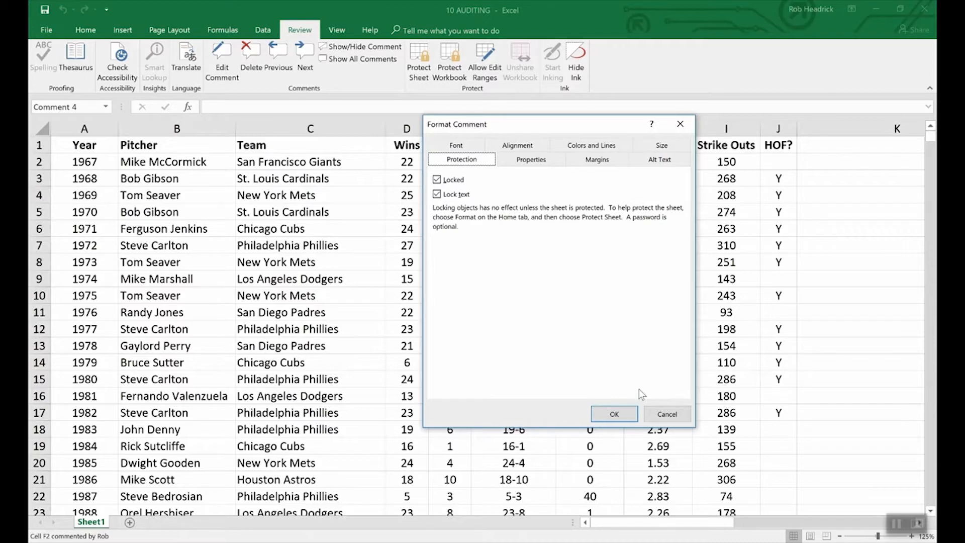
pyautogui.click(655, 412)
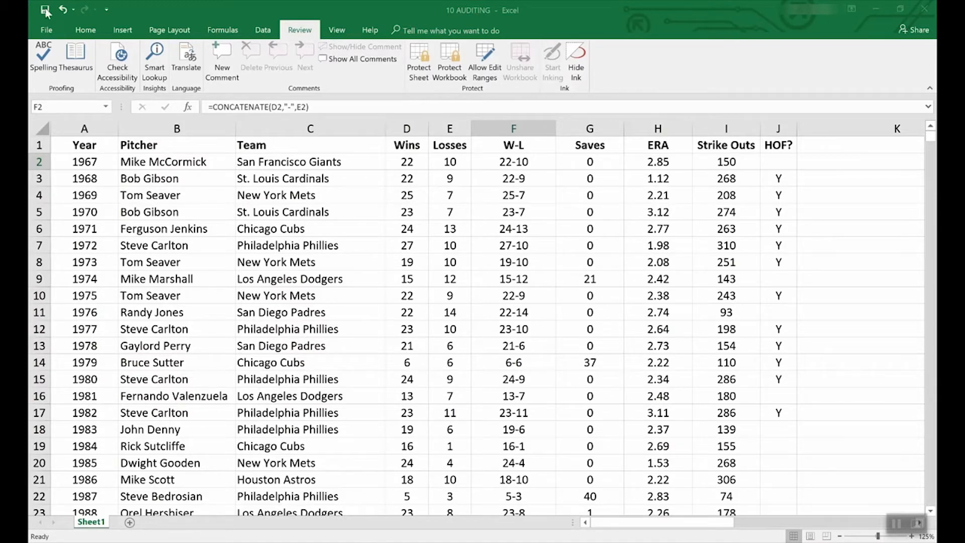
pyautogui.click(41, 29)
pyautogui.click(44, 31)
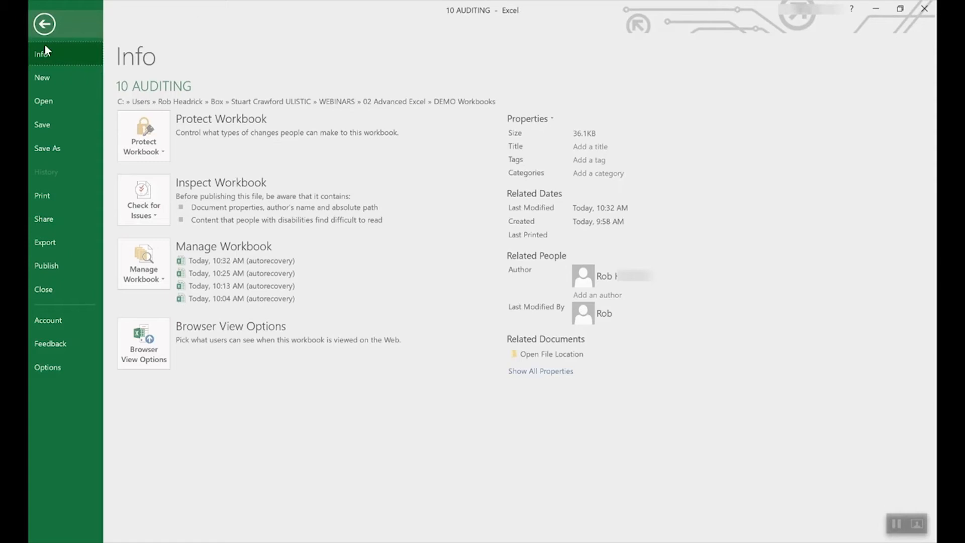
pyautogui.click(43, 79)
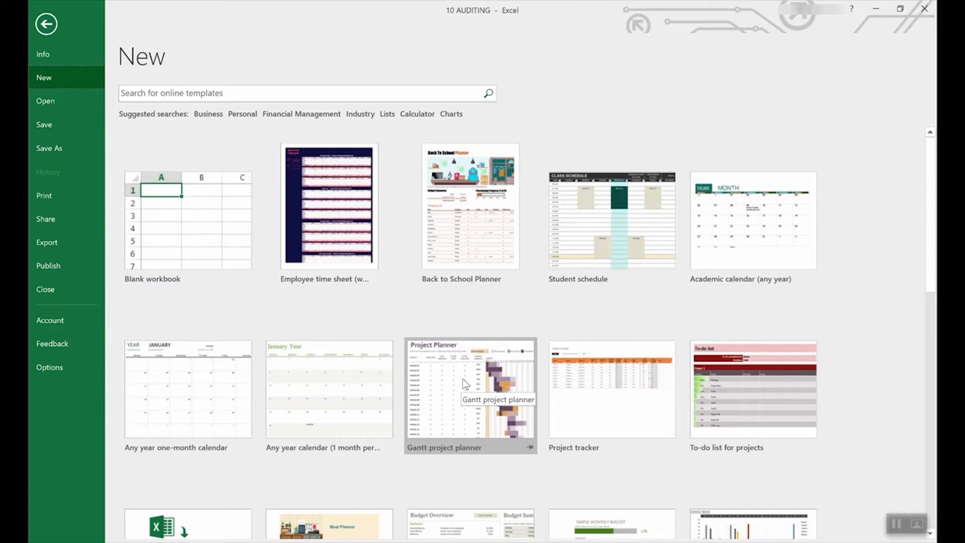
pyautogui.scroll(-5, 435, 447)
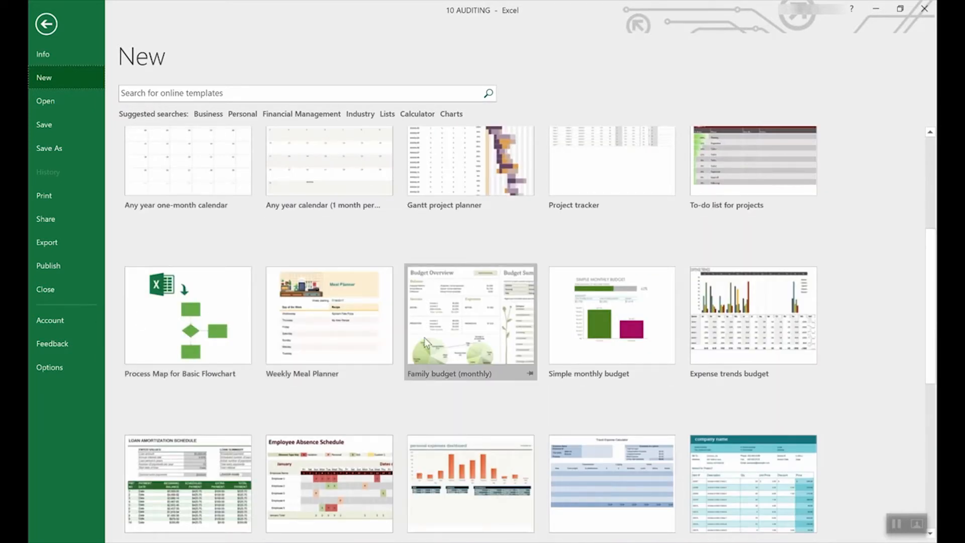
pyautogui.scroll(-3, 456, 341)
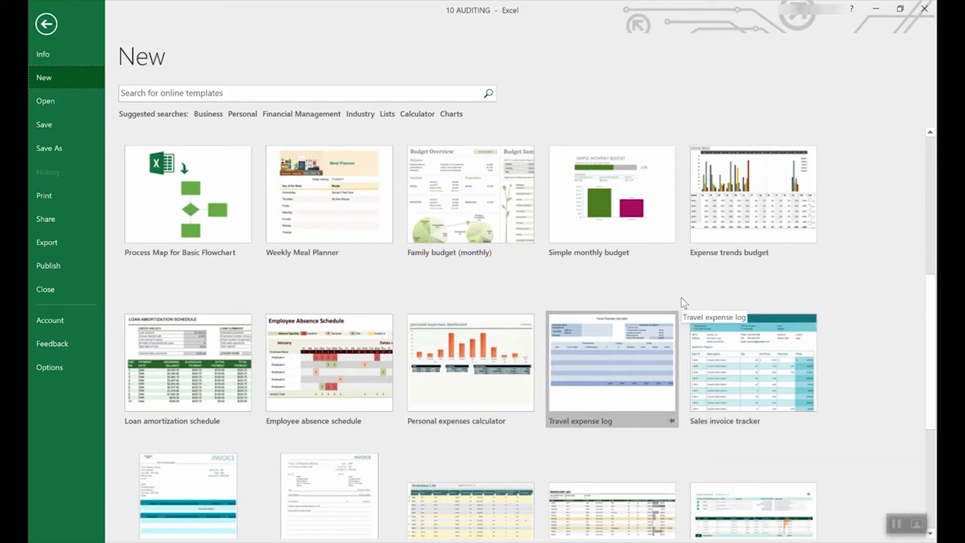
pyautogui.scroll(5, 614, 307)
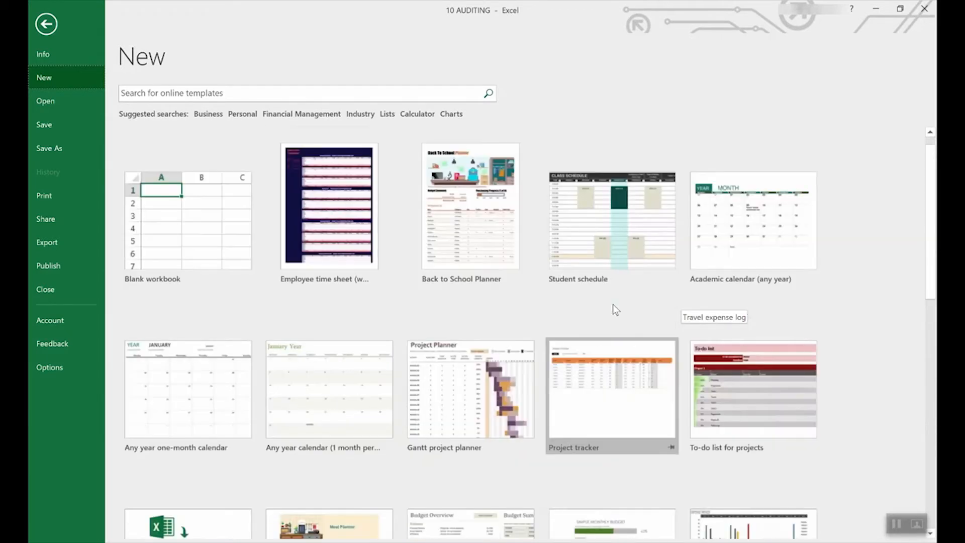
pyautogui.scroll(-3, 644, 307)
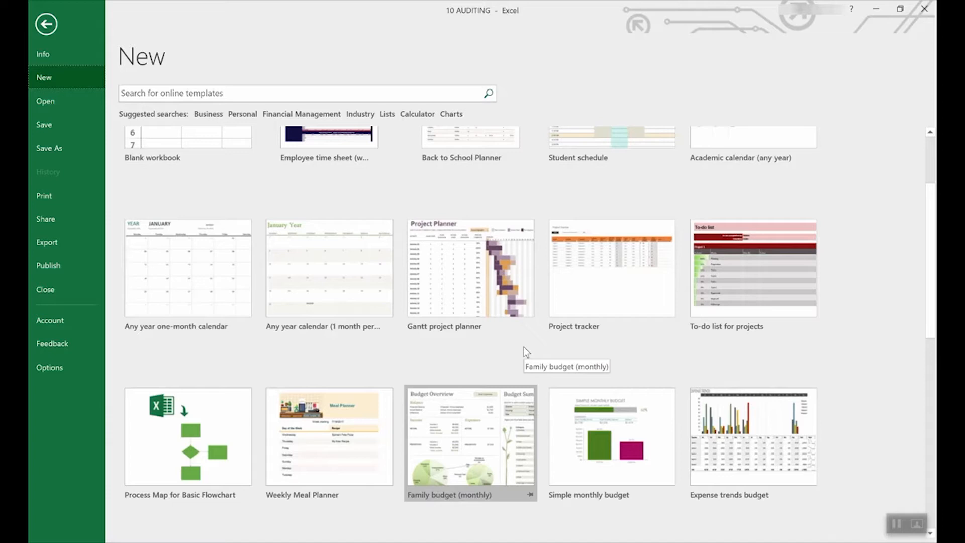
pyautogui.scroll(-9, 523, 346)
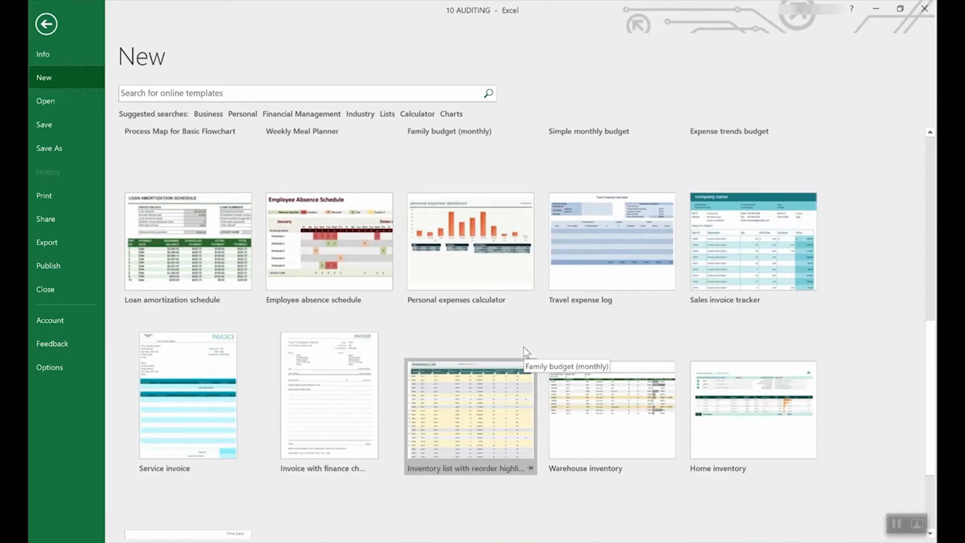
pyautogui.scroll(3, 523, 346)
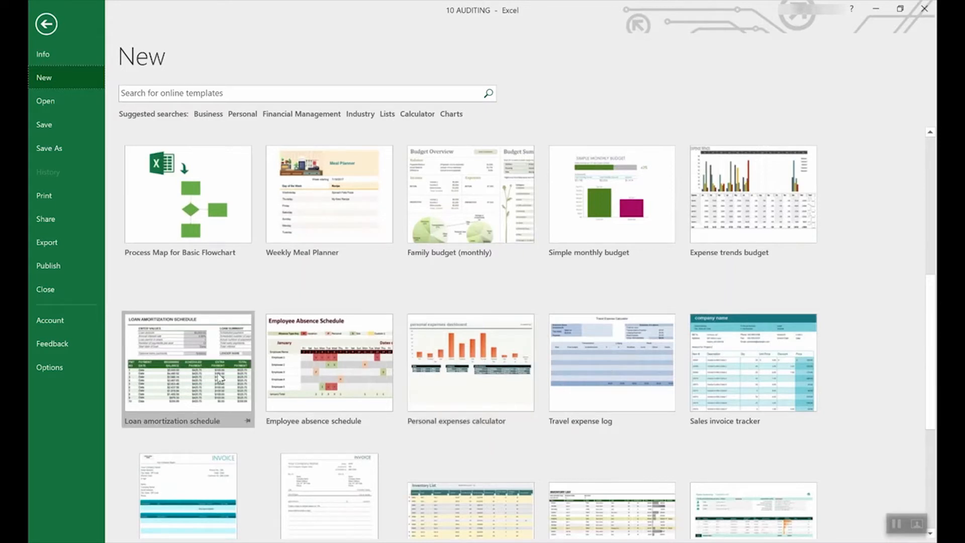
# Create Loan amortization schedule1 from the template, check E4 and E3 input messages, return to New.
pyautogui.click(191, 348)
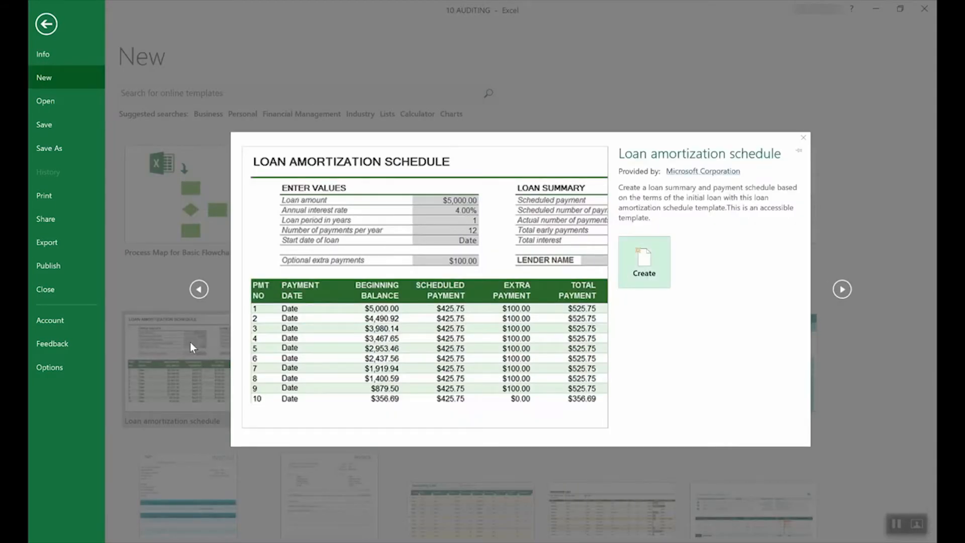
pyautogui.click(659, 263)
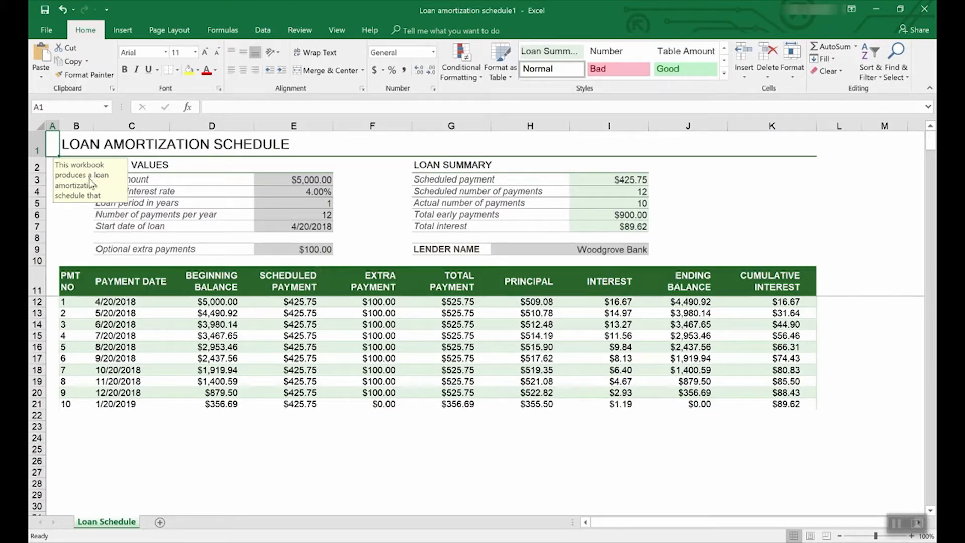
pyautogui.click(315, 192)
pyautogui.click(316, 180)
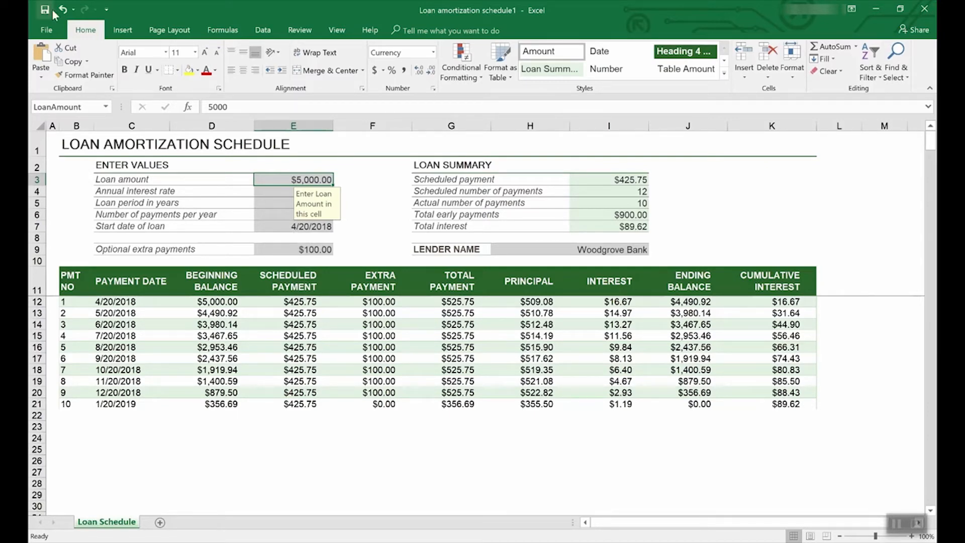
pyautogui.click(48, 27)
pyautogui.click(51, 73)
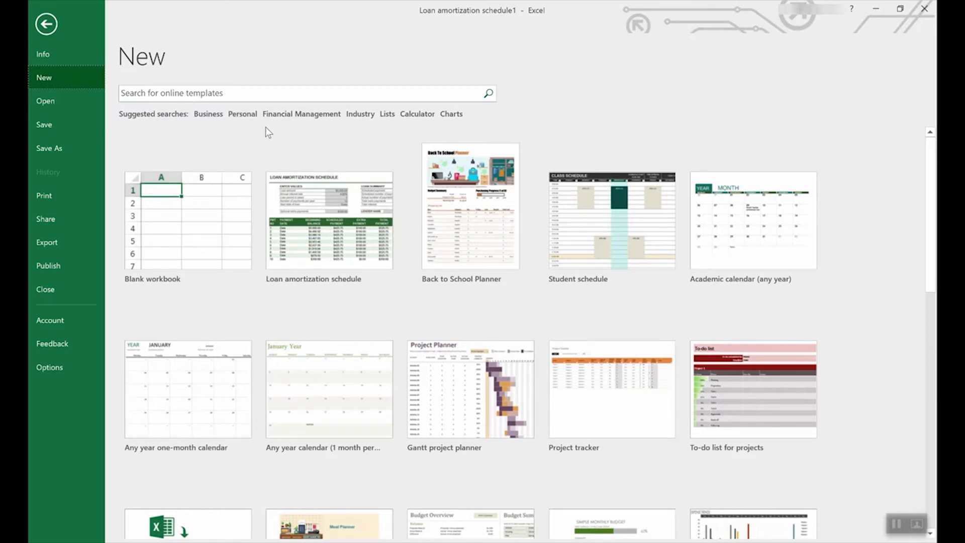
# Browse Lists templates, then preview the Employee time sheet (weekly, monthly, yearly) template from featured.
pyautogui.click(389, 115)
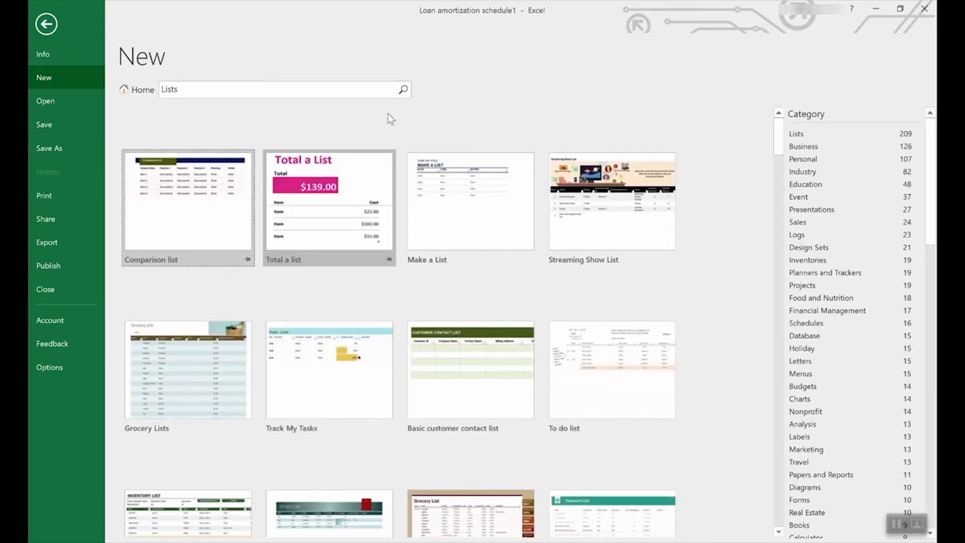
pyautogui.scroll(-6, 443, 325)
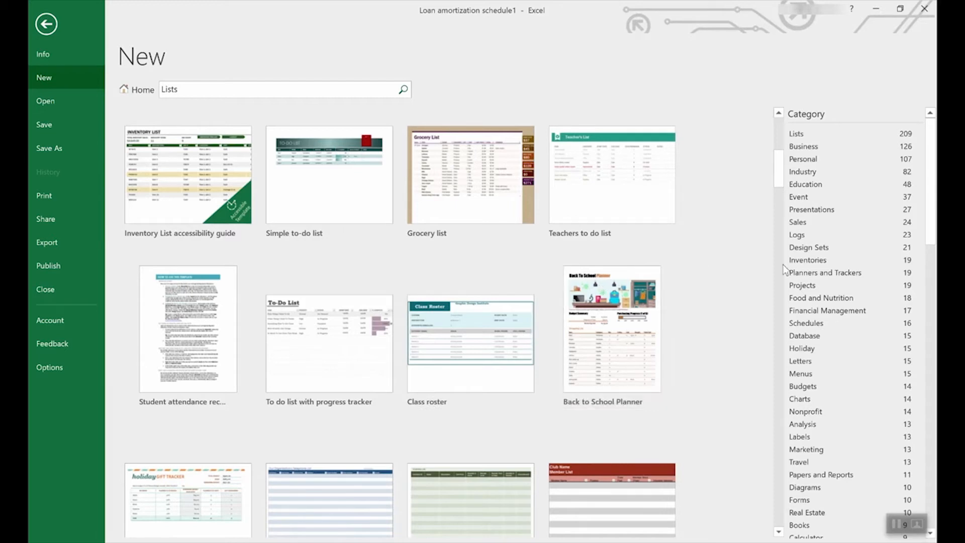
pyautogui.scroll(-3, 864, 270)
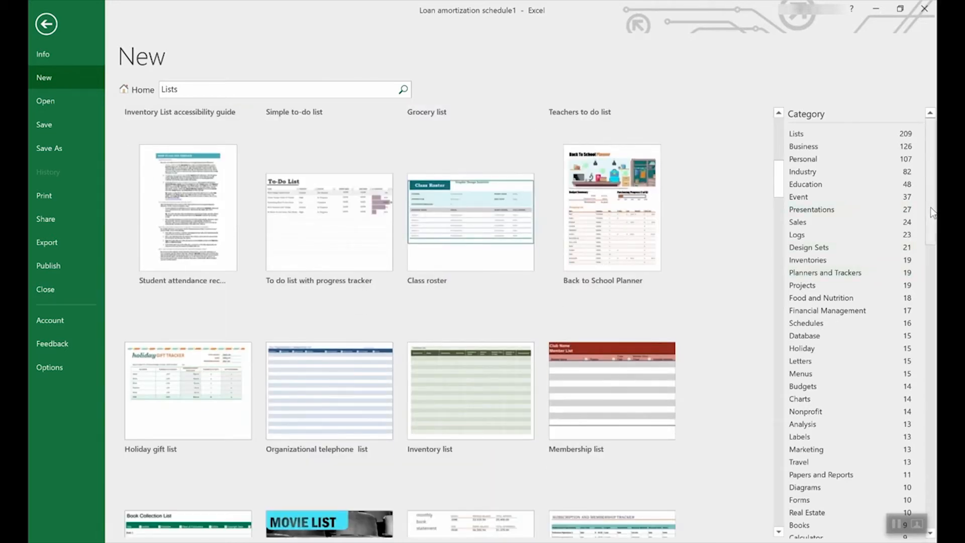
pyautogui.moveTo(932, 208); pyautogui.dragTo(936, 416)
pyautogui.scroll(15, 919, 354)
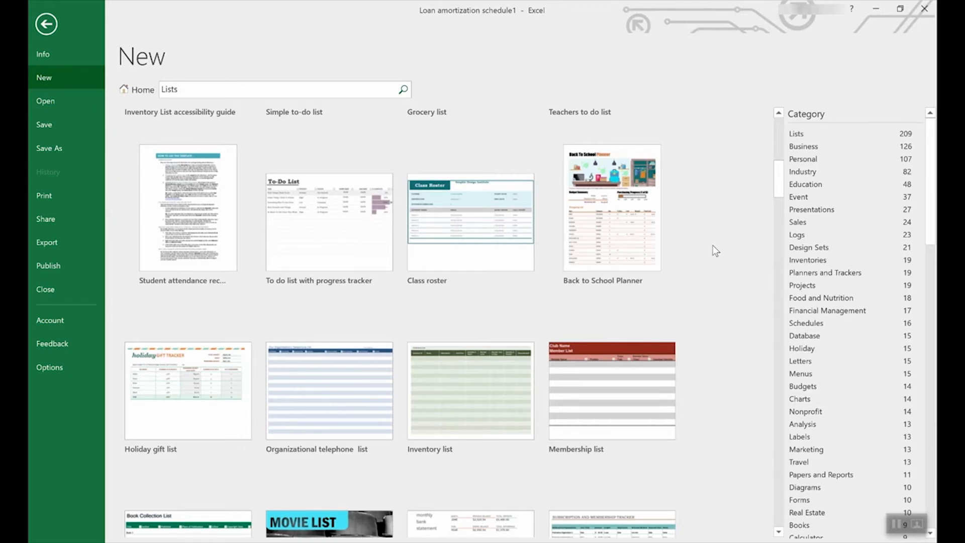
pyautogui.click(132, 93)
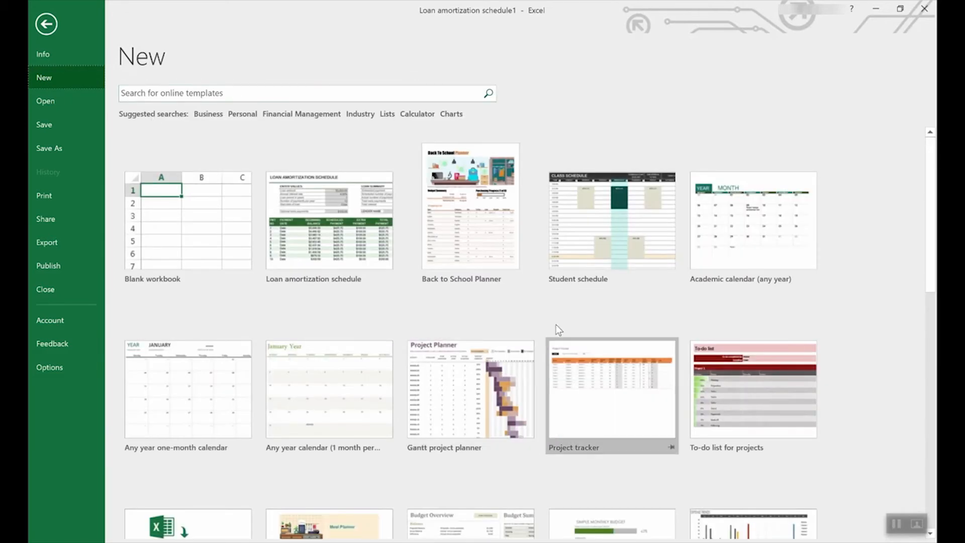
pyautogui.scroll(-3, 562, 332)
pyautogui.scroll(-7, 562, 332)
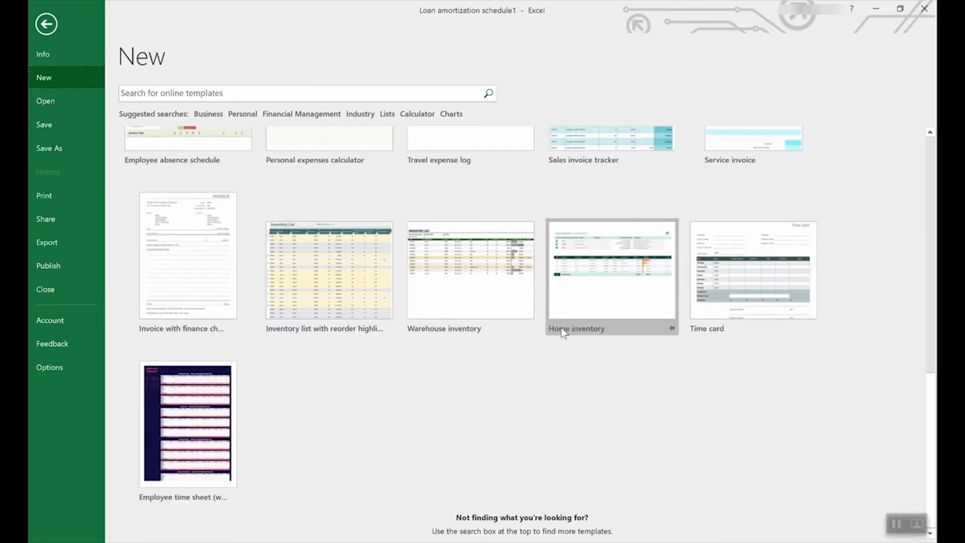
pyautogui.click(182, 400)
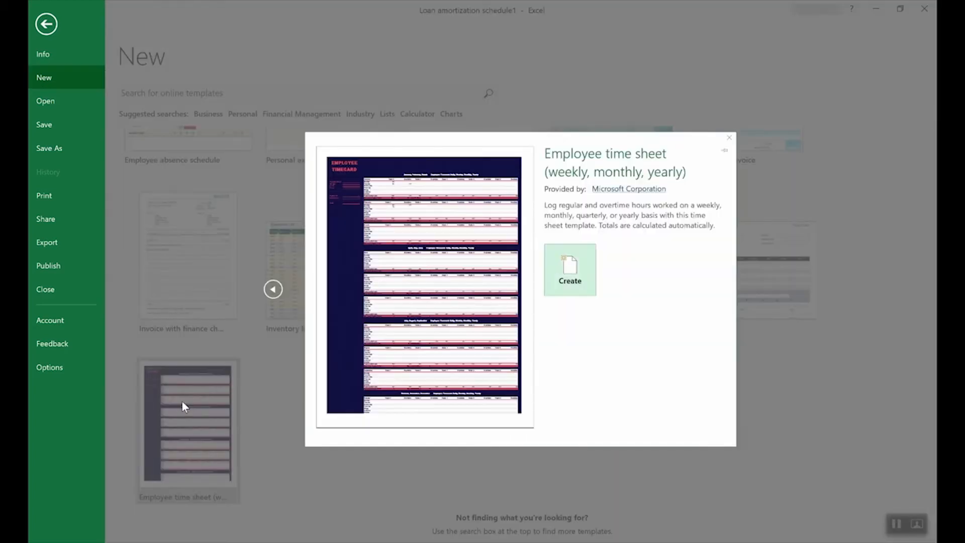
# Create an Employee time sheet workbook and inspect the C14 and C15 hour-total formulas.
pyautogui.click(580, 267)
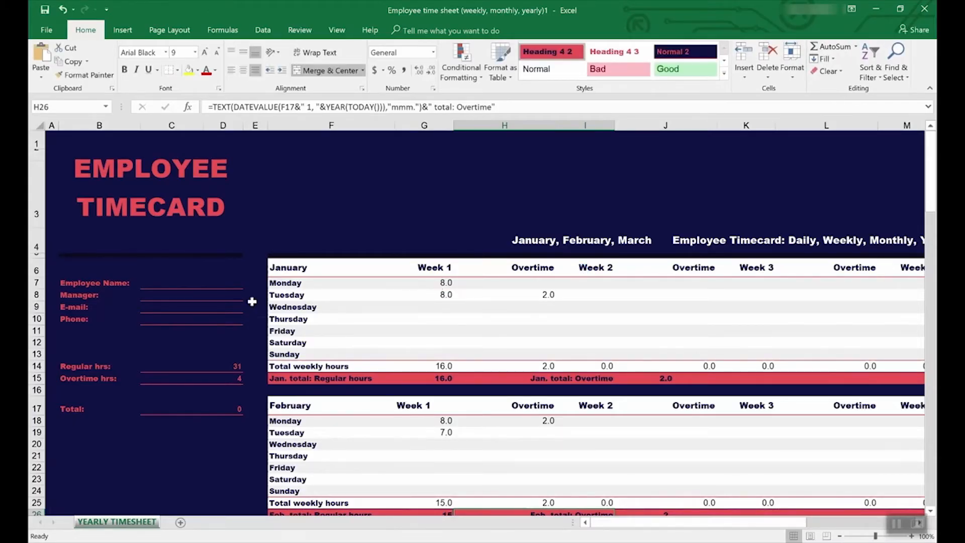
pyautogui.click(177, 367)
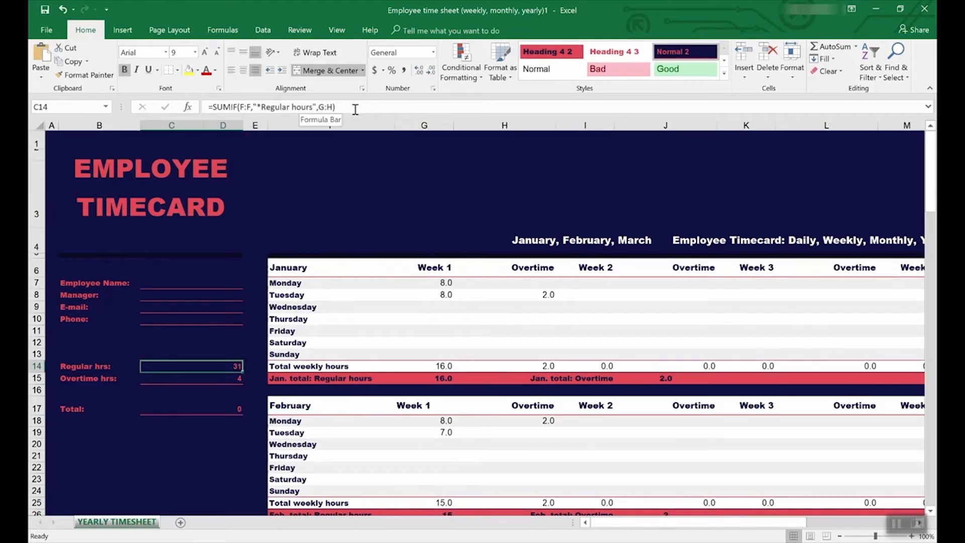
pyautogui.click(224, 380)
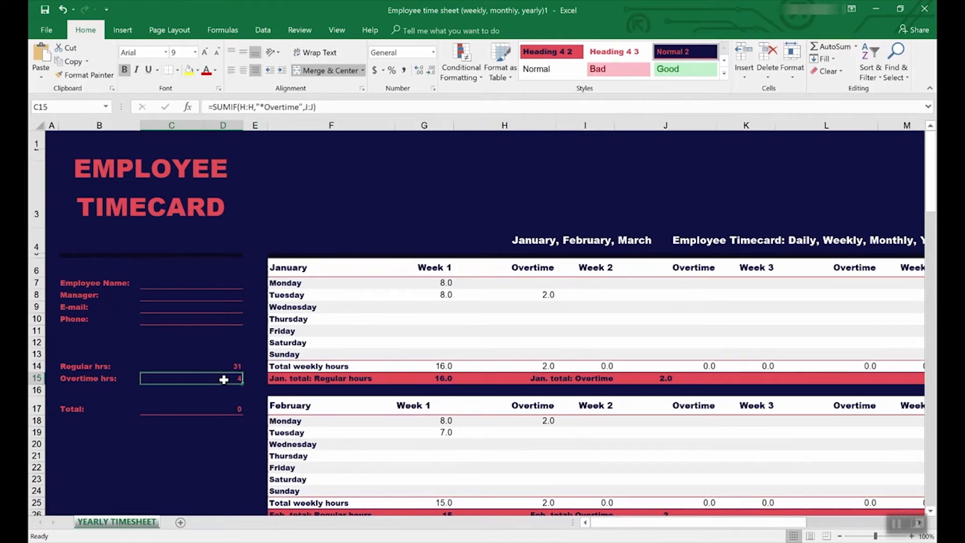
# Trace precedents of the Overtime hrs total in C15, then select C14.
pyautogui.click(298, 31)
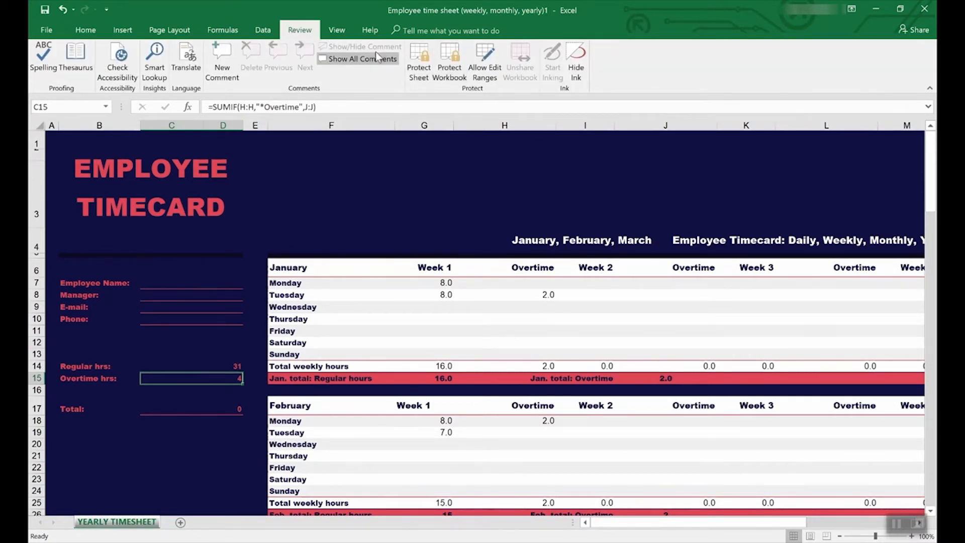
pyautogui.click(223, 30)
pyautogui.click(495, 48)
pyautogui.scroll(-7, 494, 366)
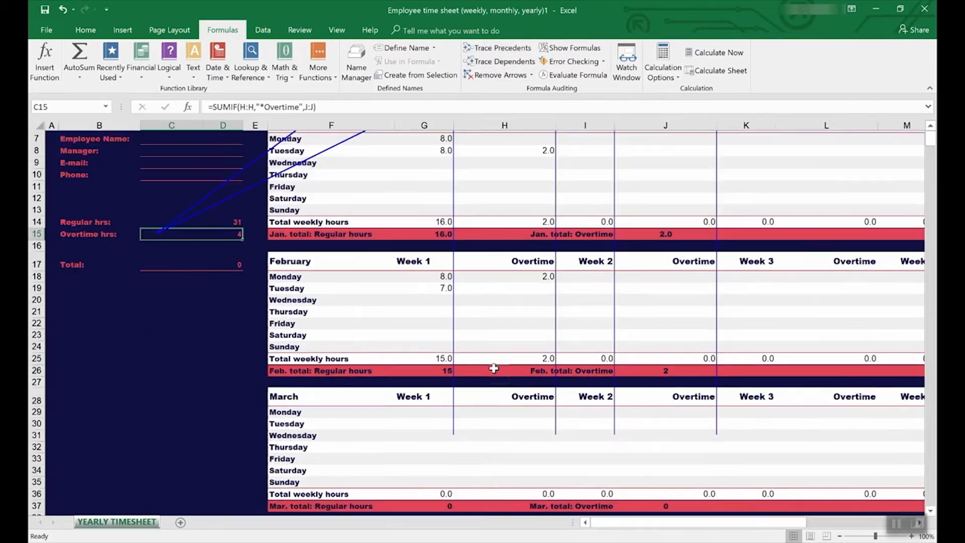
pyautogui.scroll(7, 495, 365)
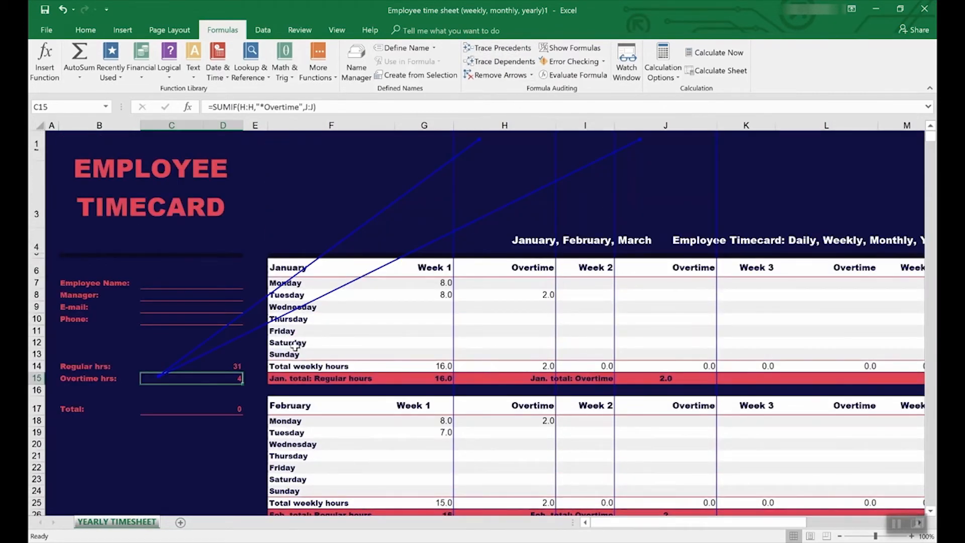
pyautogui.click(196, 367)
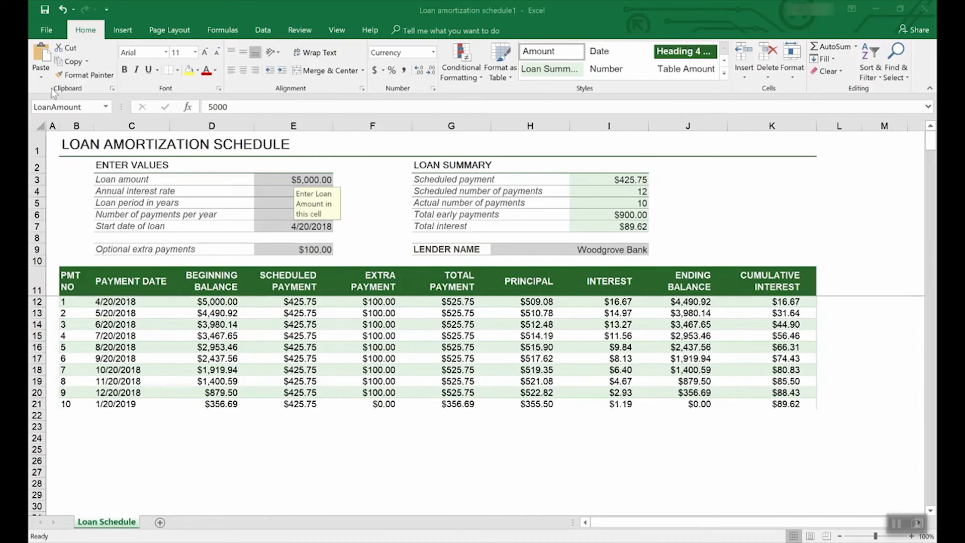
pyautogui.click(47, 29)
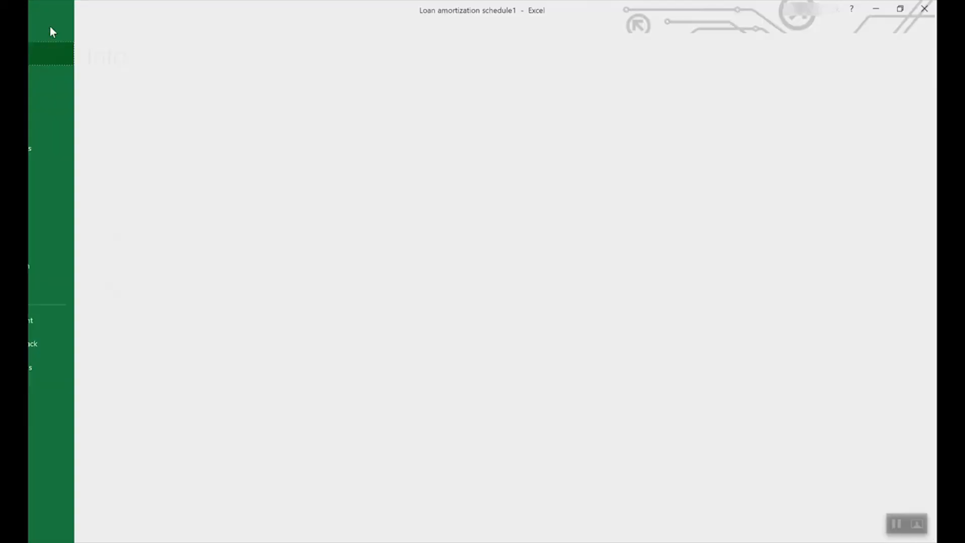
pyautogui.click(62, 149)
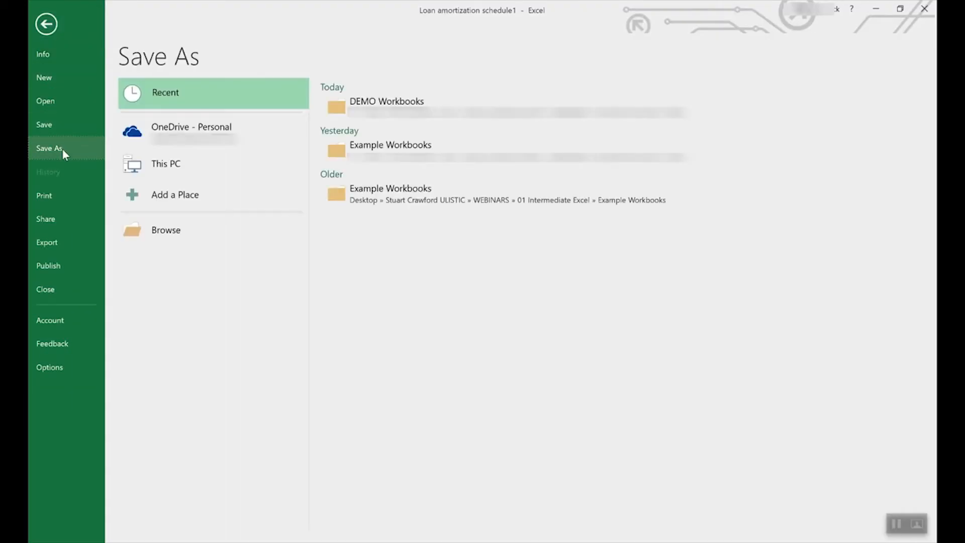
pyautogui.click(206, 130)
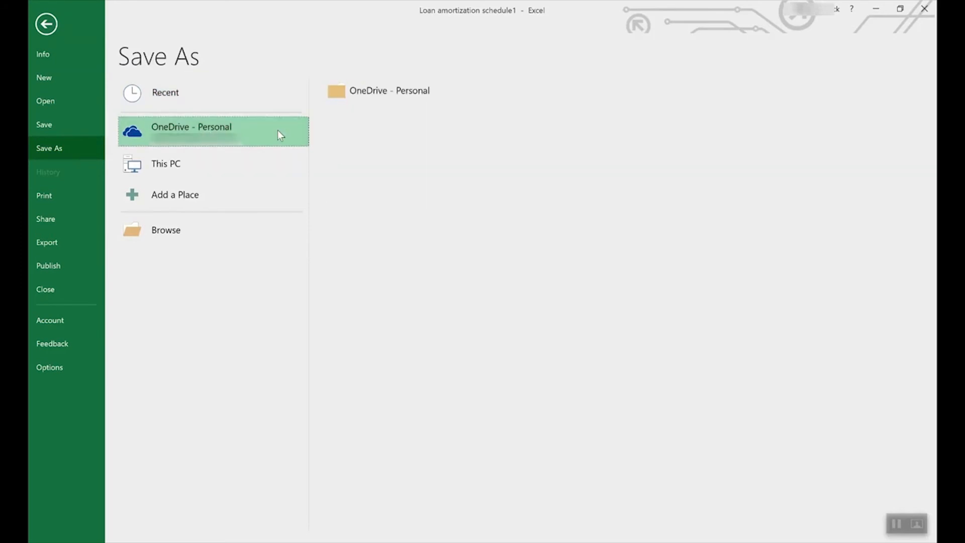
pyautogui.click(182, 160)
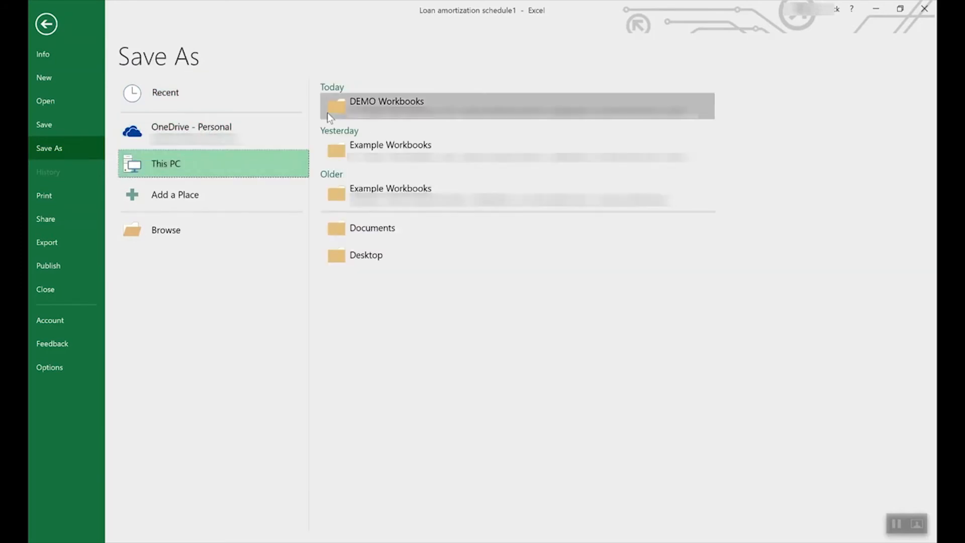
pyautogui.click(216, 162)
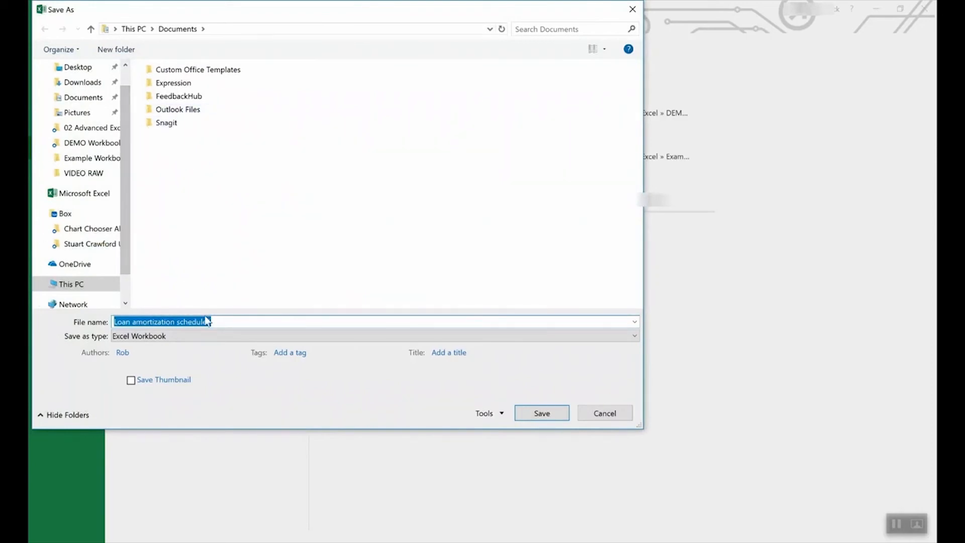
pyautogui.click(182, 336)
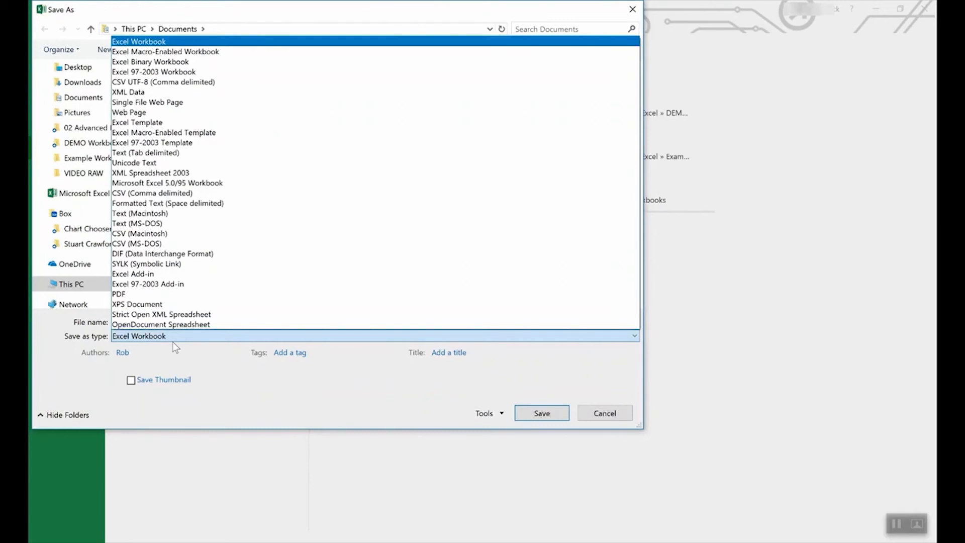
pyautogui.click(159, 123)
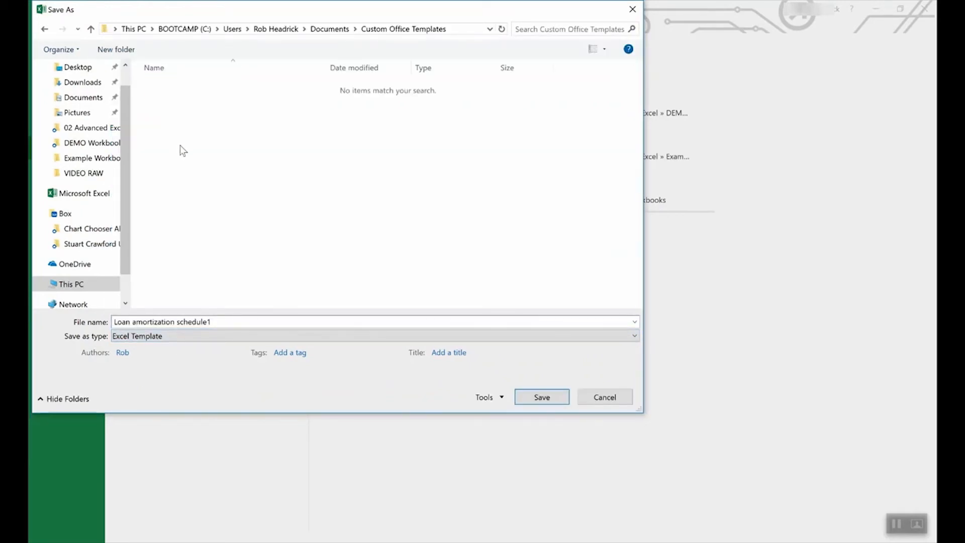
pyautogui.click(606, 397)
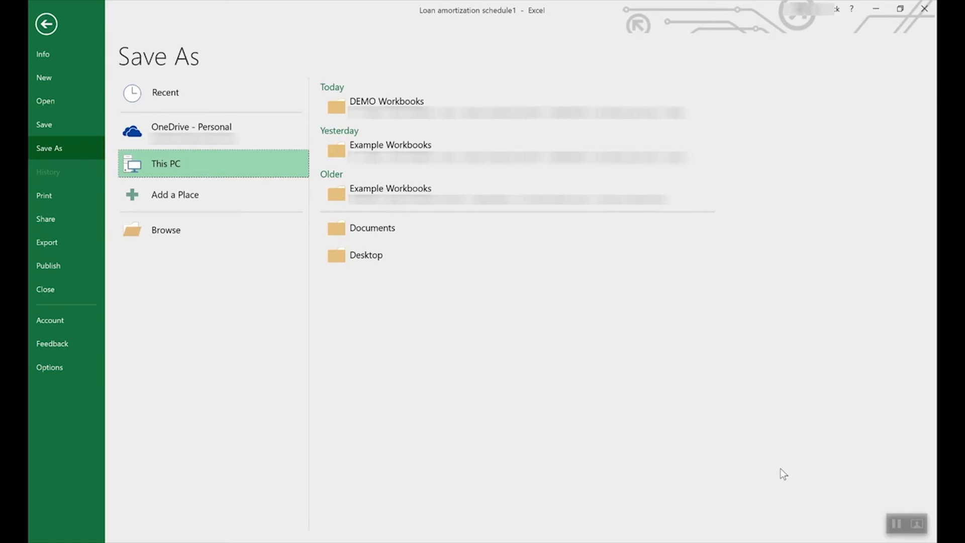
pyautogui.click(49, 23)
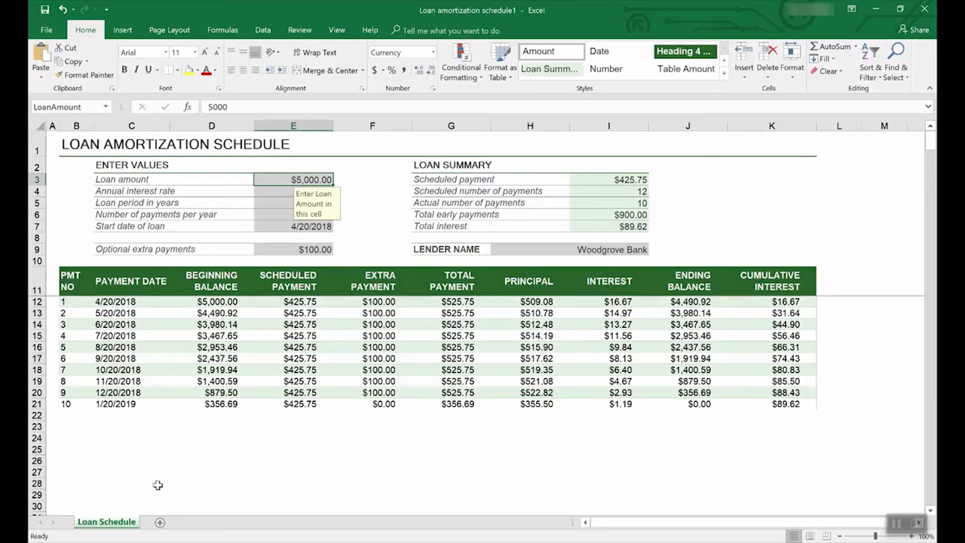